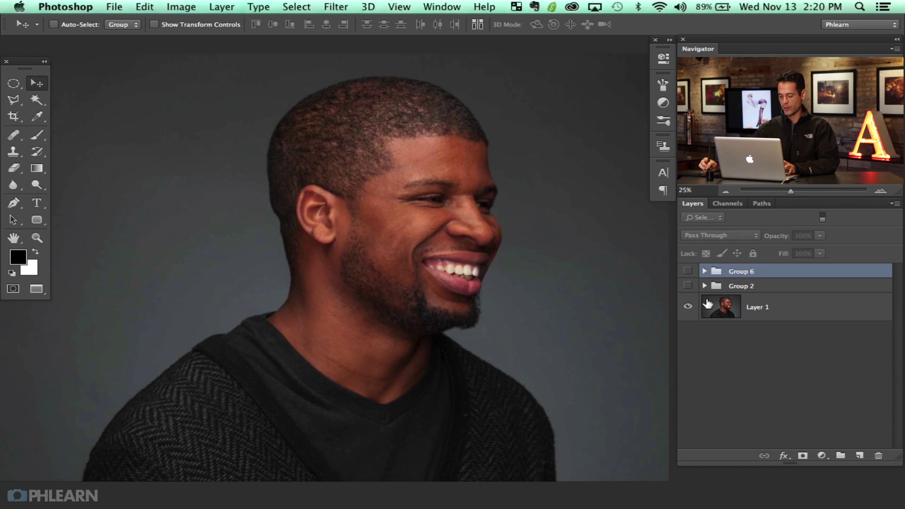
- Turn on the visibility of Group 2 and Group 6, comparing the portrait with and without them
left_click(688, 286)
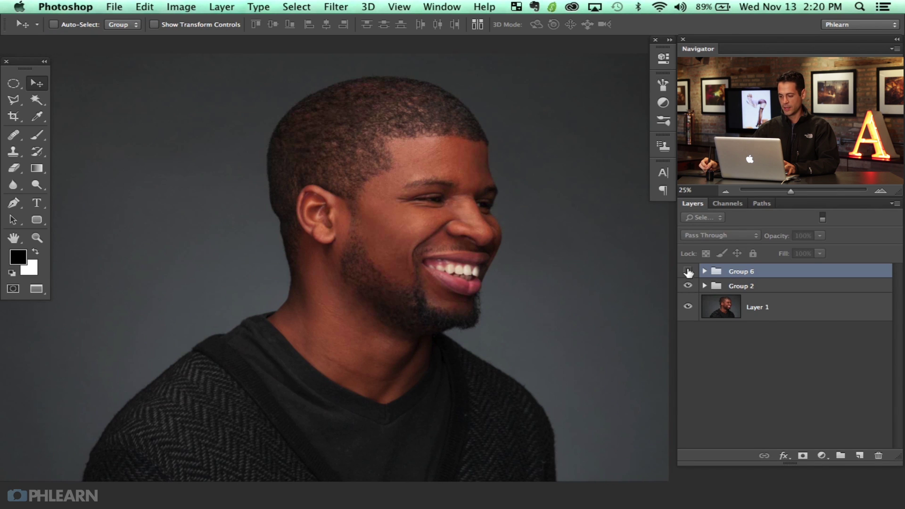
left_click(688, 272)
left_click(689, 286)
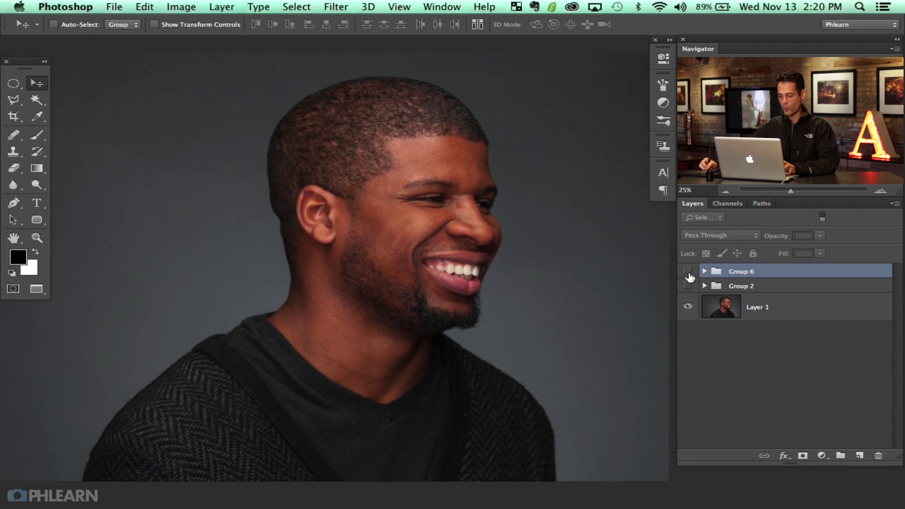
left_click(689, 286)
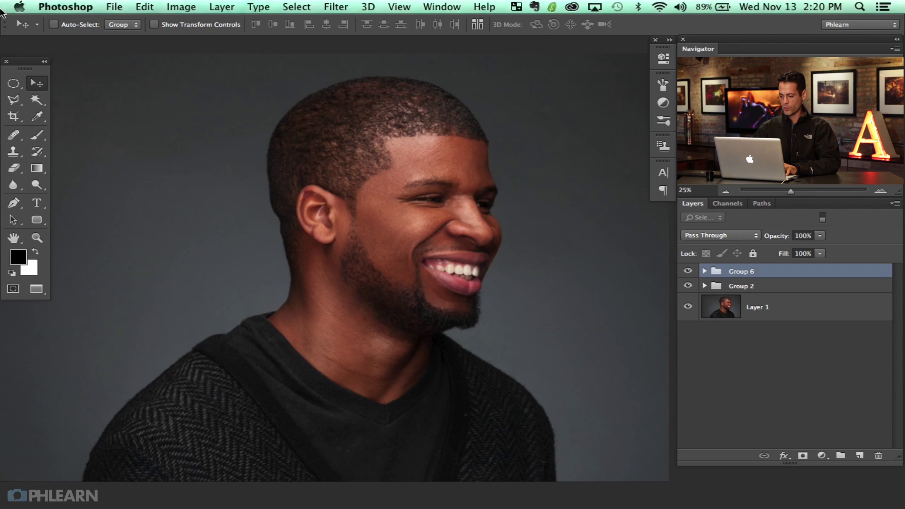
- Add a Curves adjustment above Group 6 and darken the image by pulling the RGB midtones from input 157 to output 97
key("super+minus")
left_click_drag(417, 248, 400, 226)
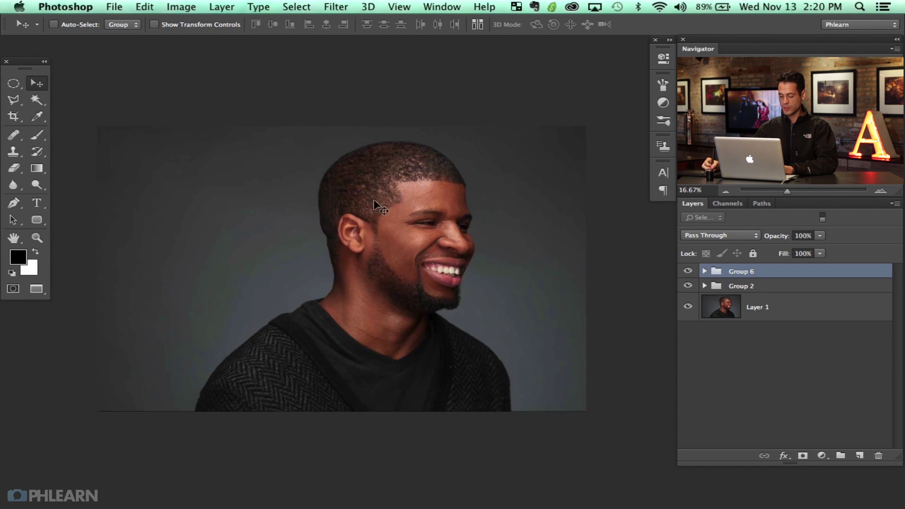
key("b")
left_click(820, 456)
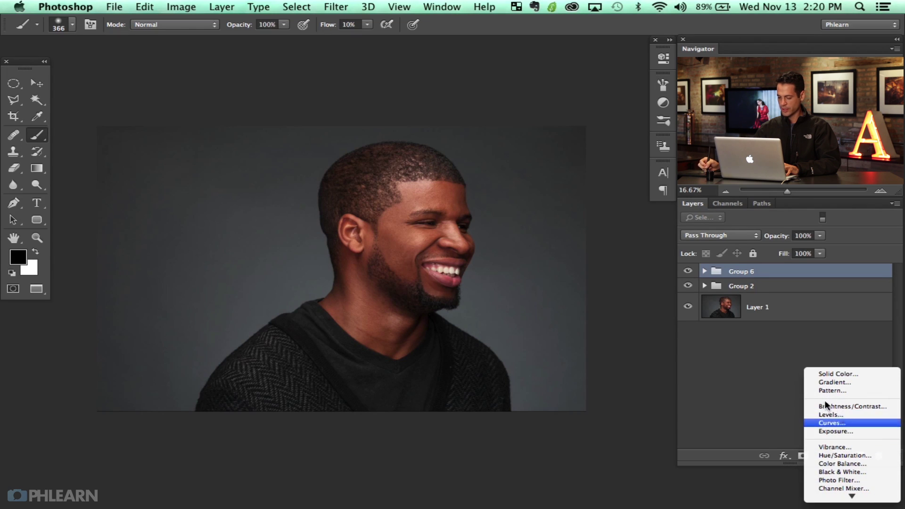
left_click(833, 423)
left_click_drag(565, 167, 577, 183)
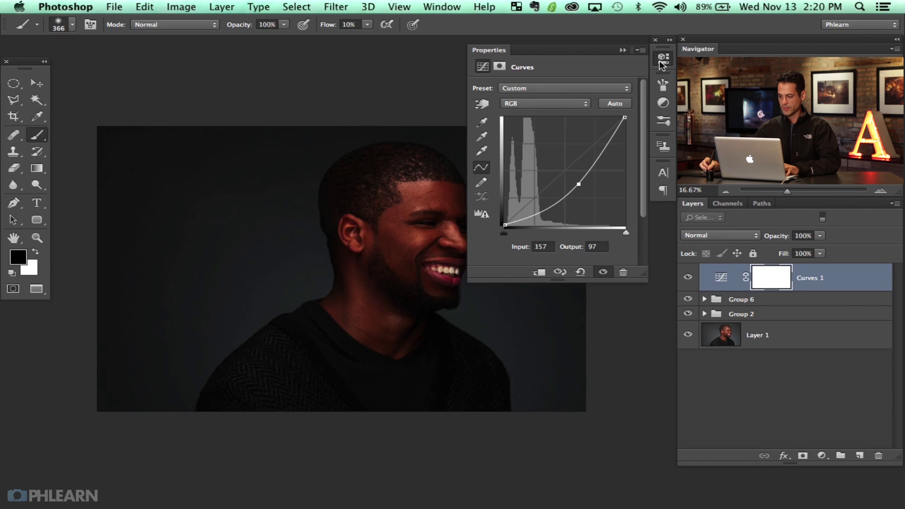
left_click(660, 60)
left_click_drag(387, 255, 381, 257)
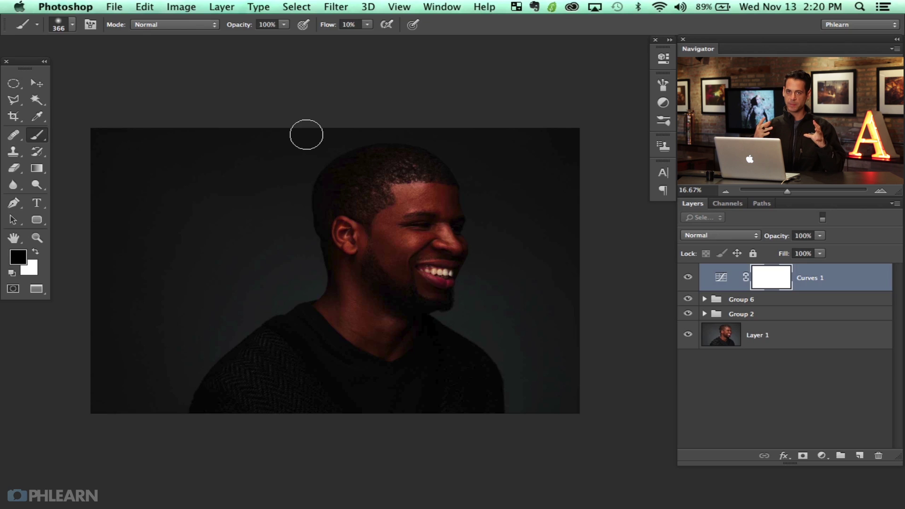
- Fill a large ellipse around the man's head and shoulders with black on the Curves mask, deselect, and compare the vignette before and after
key("m")
mouse_move(231, 168)
left_mouse_down()
mouse_move(516, 380)
mouse_move(469, 380)
mouse_move(517, 396)
mouse_move(550, 388)
left_mouse_up()
key("alt+BackSpace")
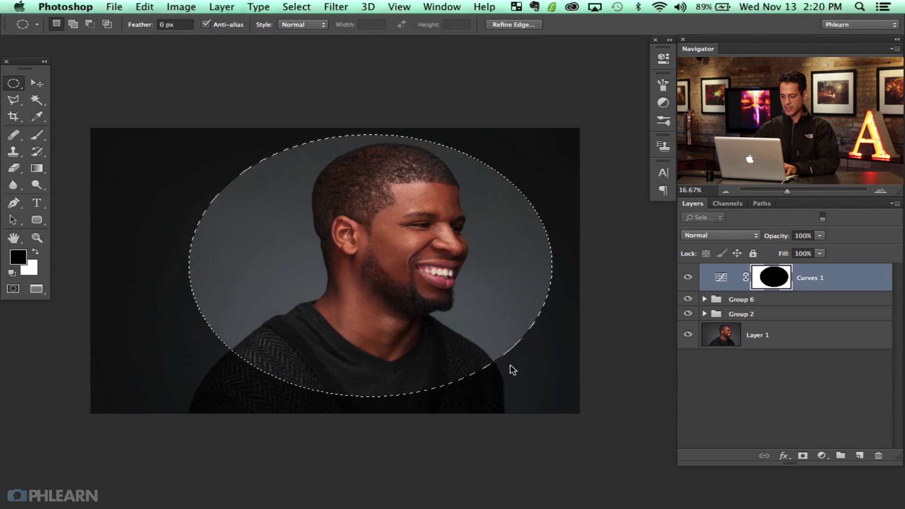
key("super+d")
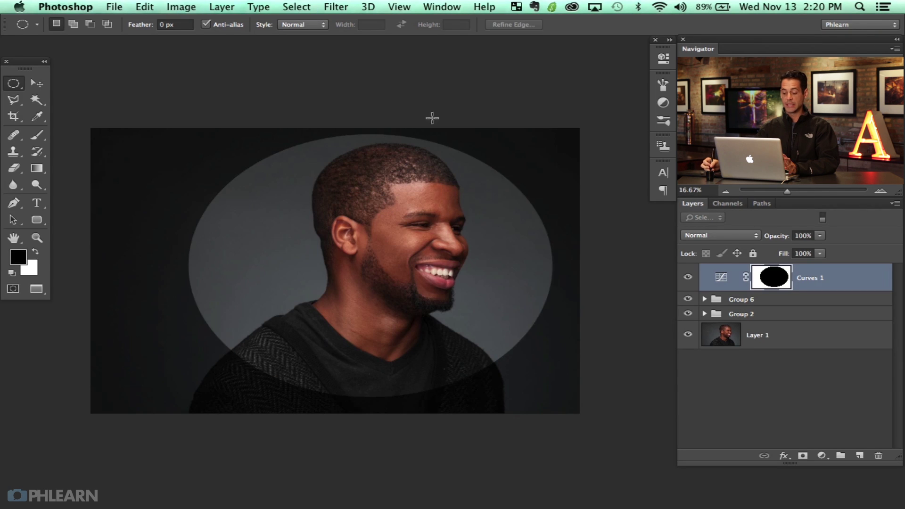
left_click(688, 278)
left_click(688, 278)
left_click(688, 278)
left_click(688, 278)
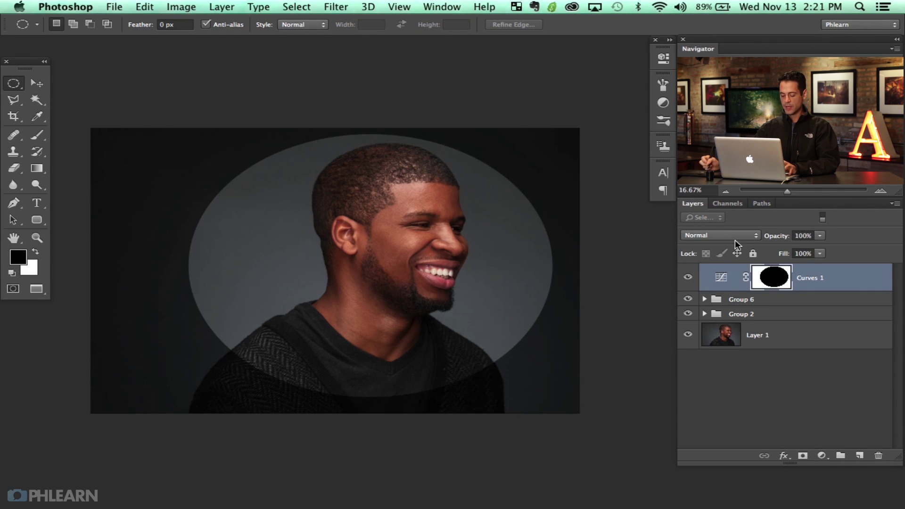
- Soften the Curves mask with a Gaussian Blur of 670.8 pixels
key("super+alt+f")
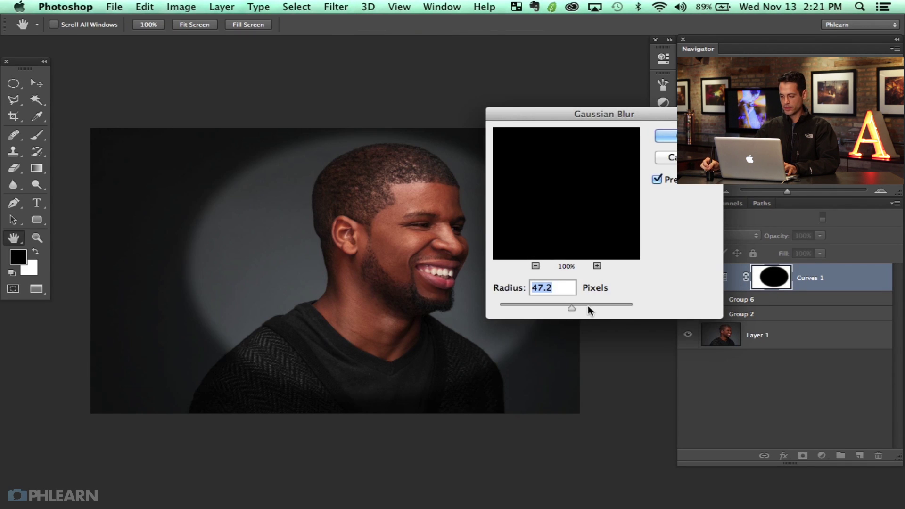
left_click_drag(597, 306, 622, 306)
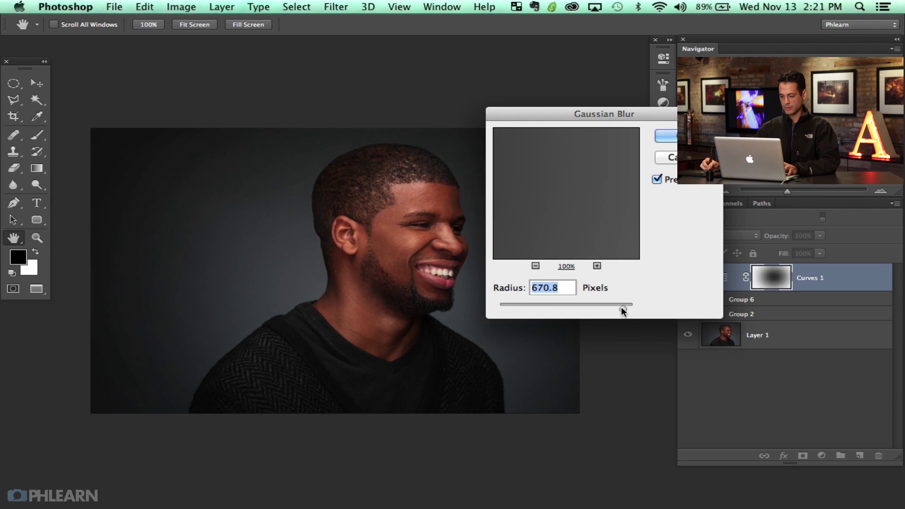
key("Return")
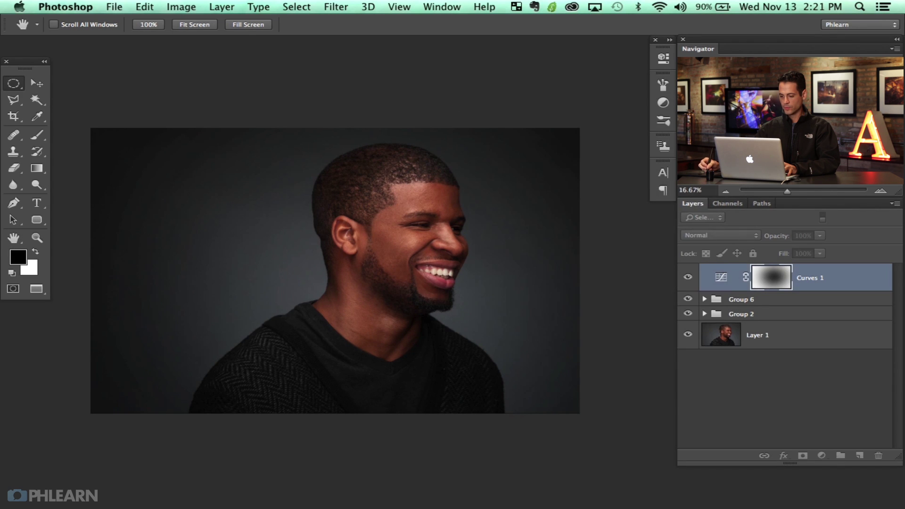
- Check the vignette's effect on the whole portrait, then examine the face and the background transition up close
left_click(688, 278)
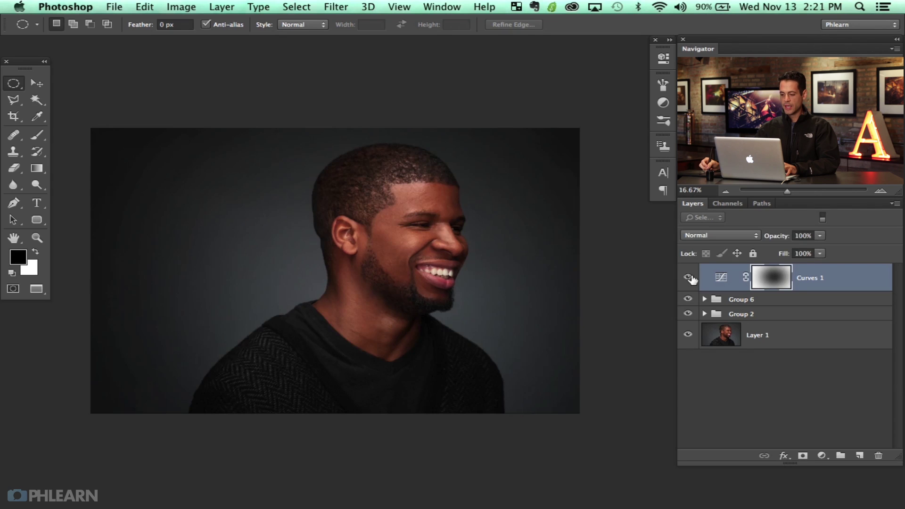
key("super+plus")
key("super+plus")
key("super+plus")
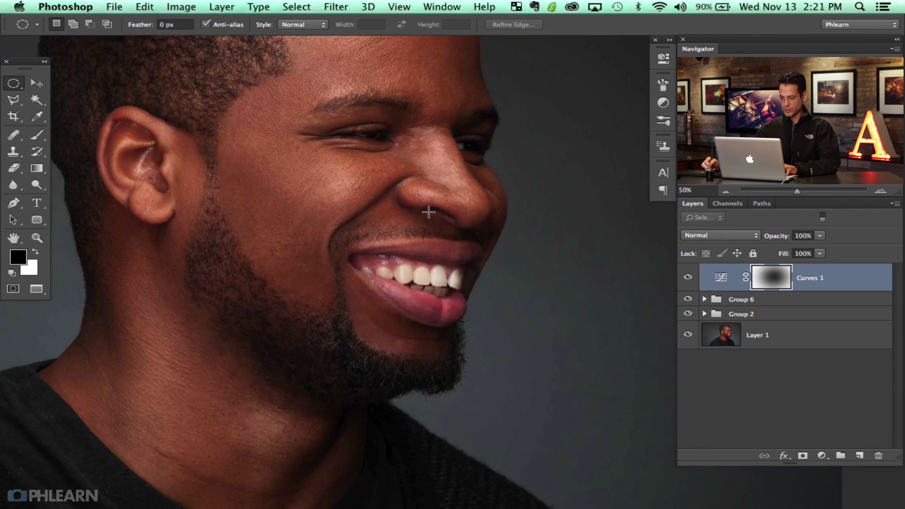
left_click_drag(510, 254, 310, 334)
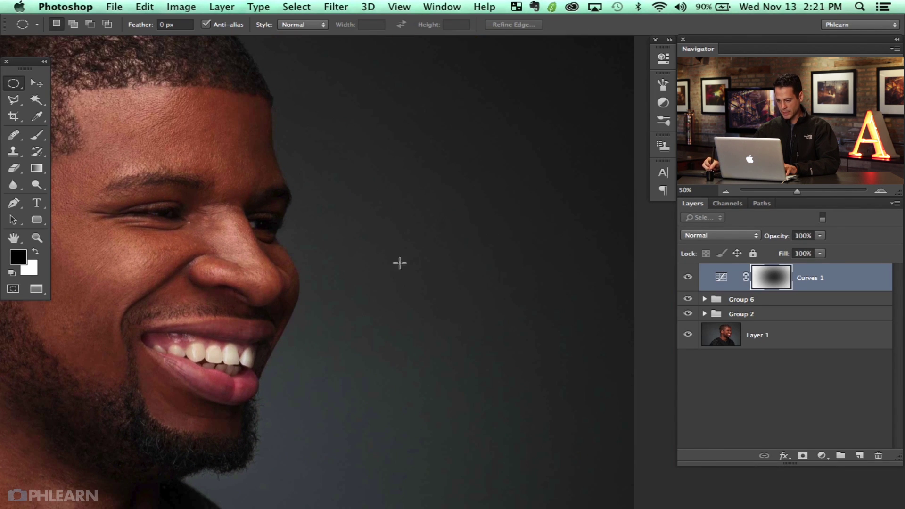
key("super+minus")
key("super+minus")
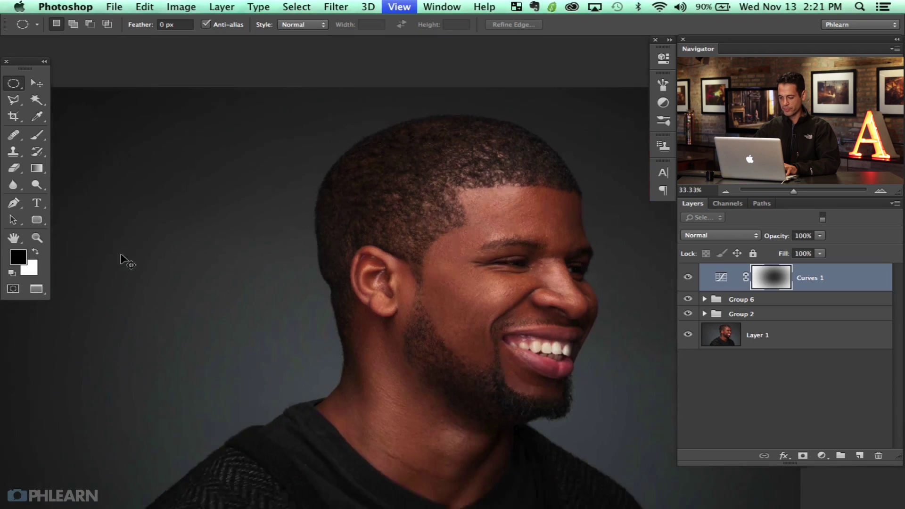
key("super+minus")
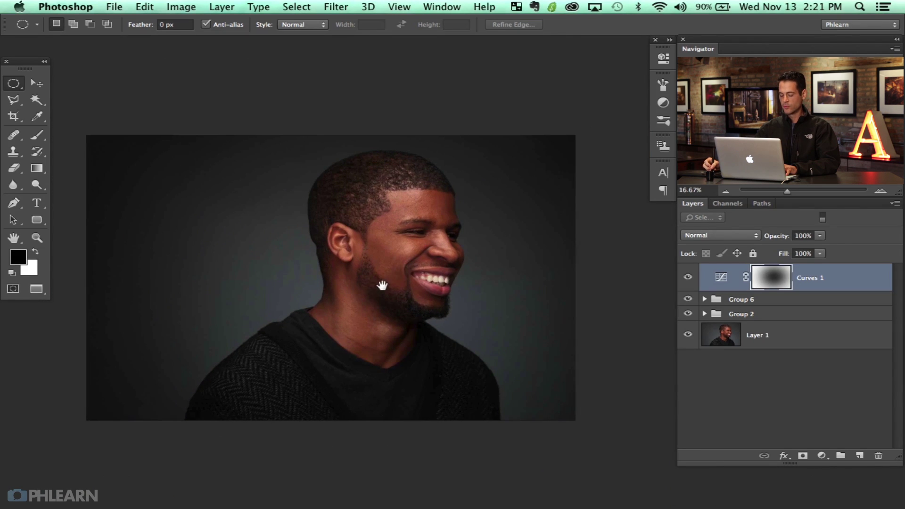
left_click_drag(364, 303, 361, 307)
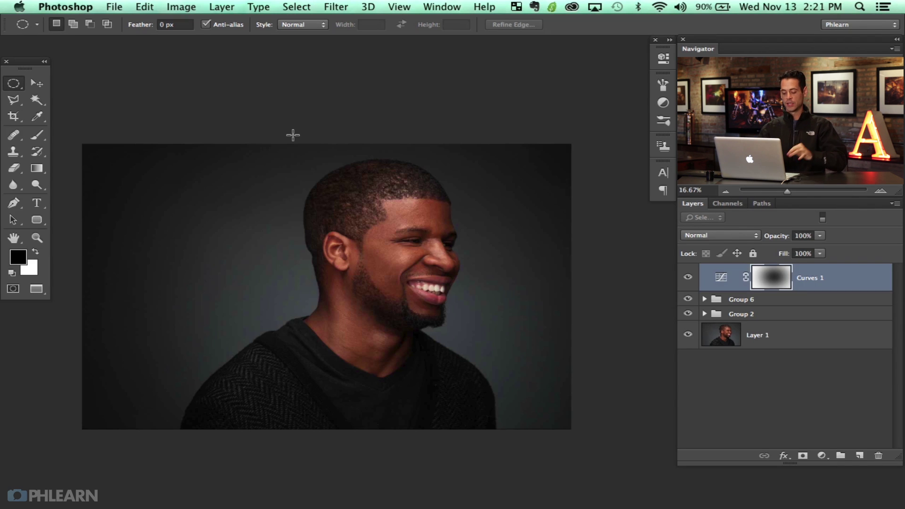
- Choose a textured 650 px brush preset for painting on the Curves mask
key("b")
right_click(236, 205)
left_click(289, 283)
left_click(196, 299)
- Paint black at 10% flow on the Curves mask over the background behind the man's head
left_click_drag(219, 303, 144, 307)
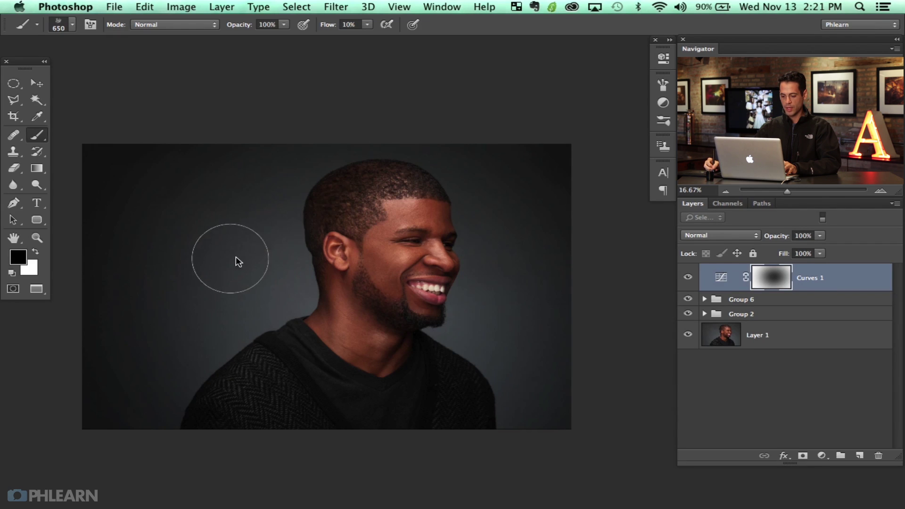
left_click_drag(275, 122, 302, 116)
left_click_drag(269, 234, 275, 230)
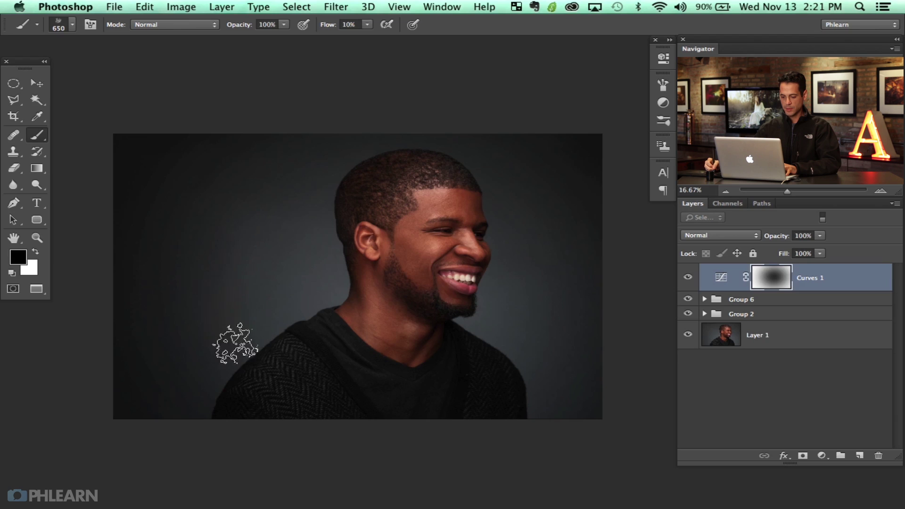
left_click_drag(205, 241, 237, 226)
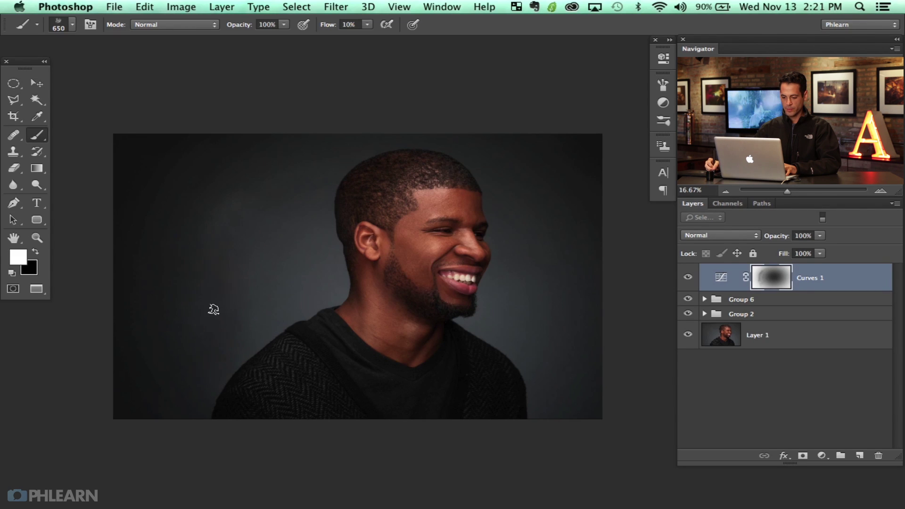
- Enlarge the brush to 798 px, set its flow to 50%, and paint white on the mask over the background behind him
left_click_drag(253, 308, 265, 308, "ctrl+alt")
key("shift+5")
left_click_drag(227, 272, 242, 387)
left_click_drag(202, 235, 181, 286)
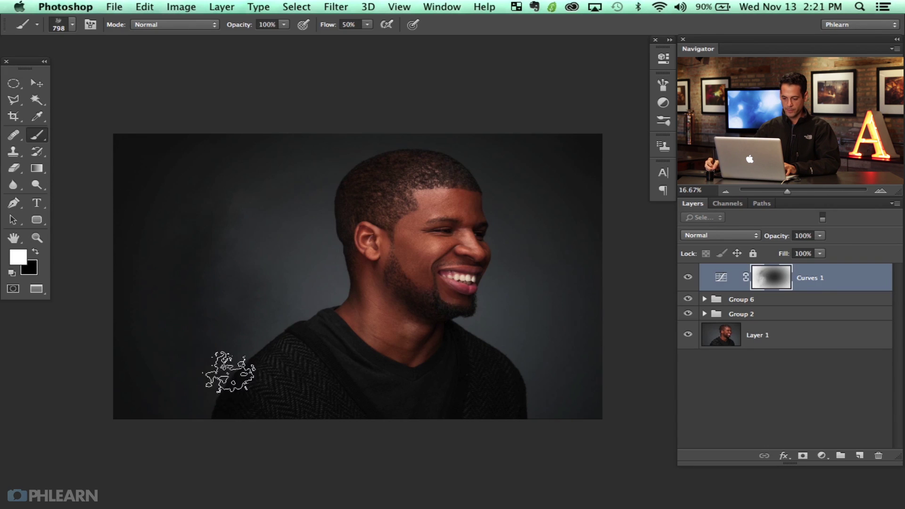
- Paint black texture with a brush up to 1209 px on both sides of the man, using 40% flow for the background before his face
key("x")
mouse_move(273, 218)
left_mouse_down()
mouse_move(293, 216)
mouse_move(284, 232)
left_mouse_up()
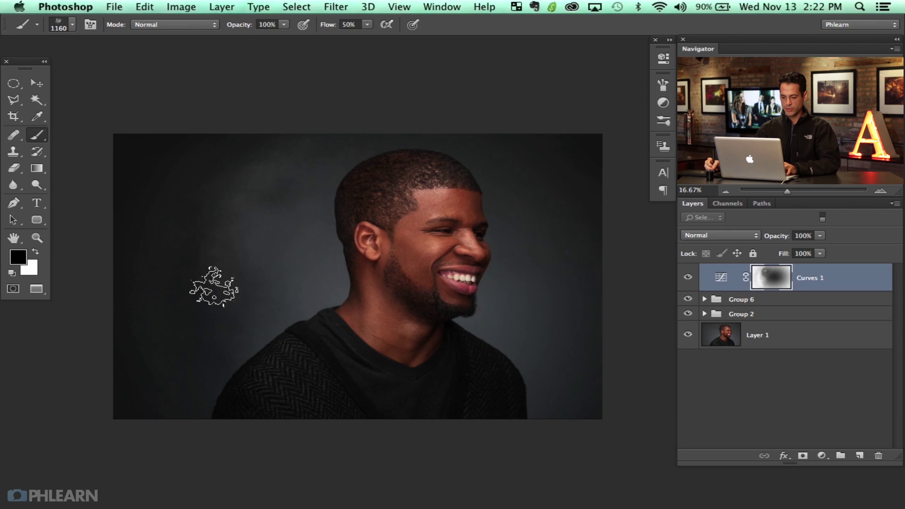
mouse_move(226, 298)
left_mouse_down()
mouse_move(240, 307)
mouse_move(202, 386)
mouse_move(219, 193)
mouse_move(274, 162)
left_mouse_up()
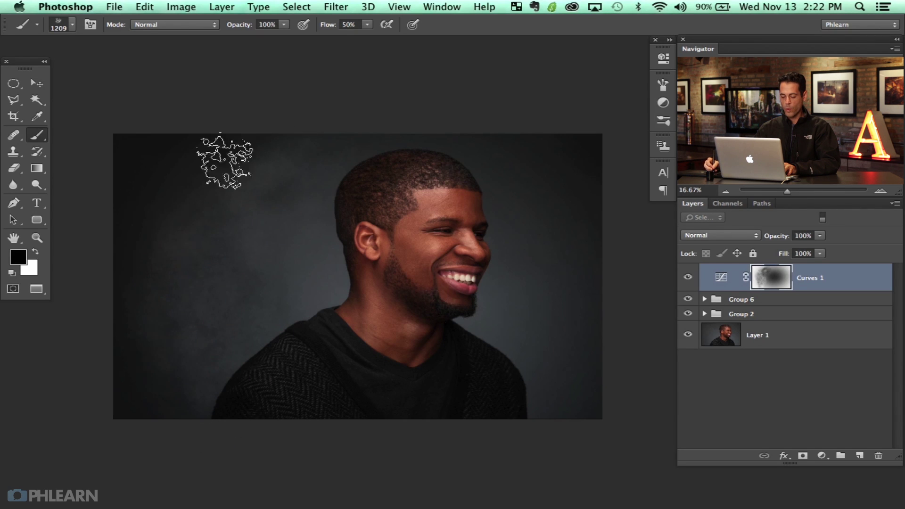
key("shift+4")
mouse_move(536, 237)
left_mouse_down()
mouse_move(495, 176)
mouse_move(512, 164)
mouse_move(585, 278)
mouse_move(581, 395)
left_mouse_up()
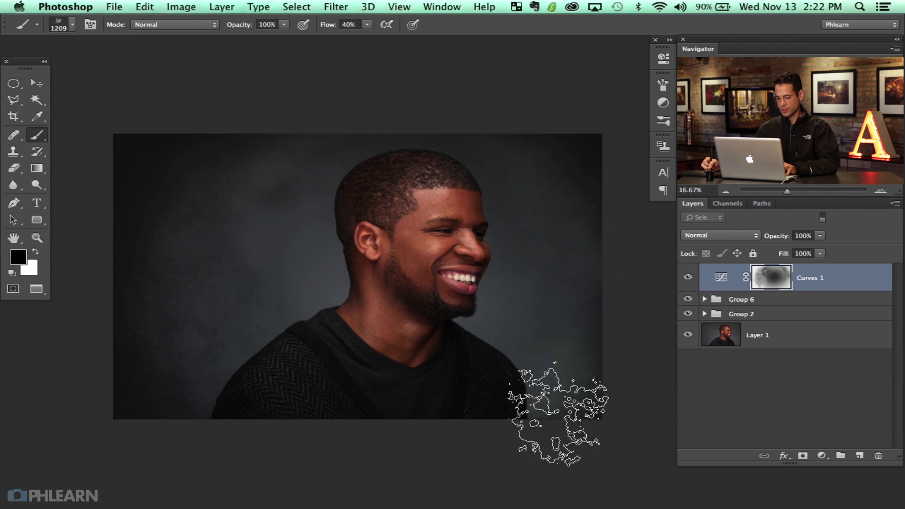
- Reduce the brush size and paint white on the mask to darken the lower background in front of the man
key("x")
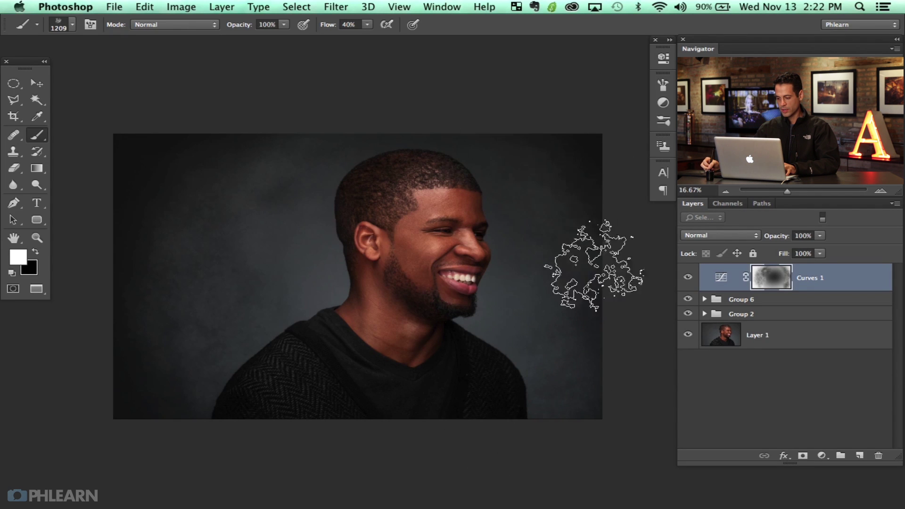
key("bracketleft")
key("bracketleft")
key("bracketleft")
mouse_move(537, 403)
left_mouse_down()
mouse_move(556, 391)
mouse_move(548, 354)
mouse_move(557, 329)
left_mouse_up()
- Alternate black and white strokes at 40% flow on the mask, clearing the vignette from the face and mottling the background around him
key("x")
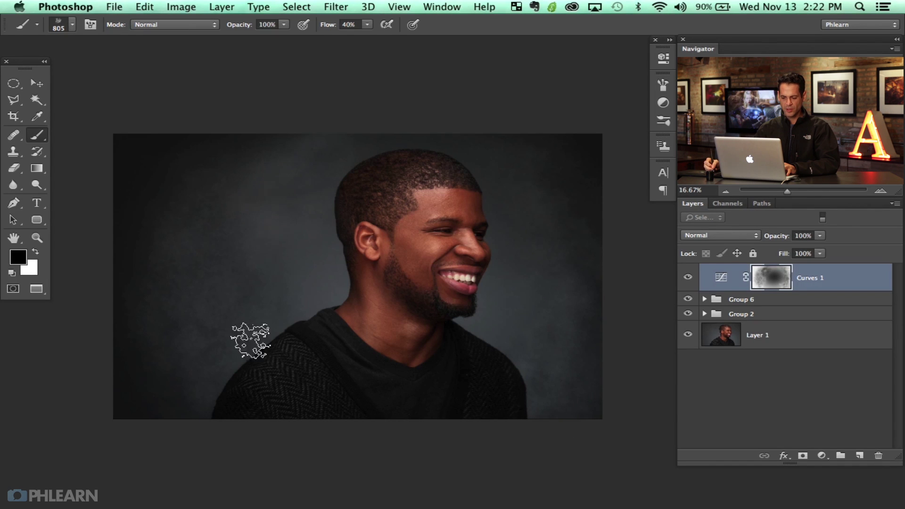
key("x")
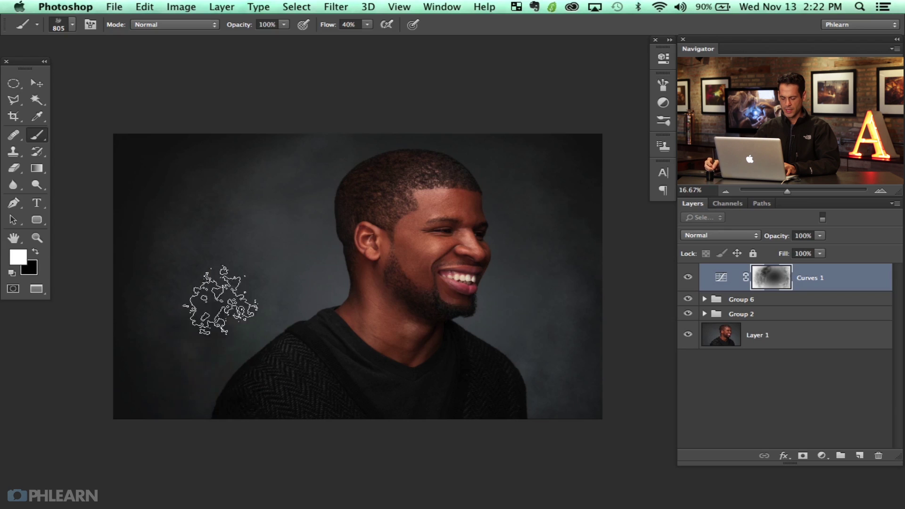
key("x")
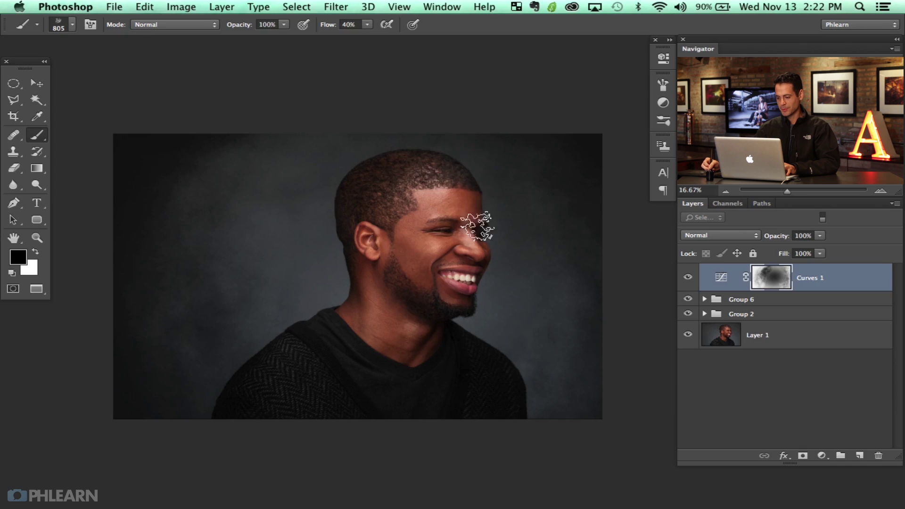
left_click_drag(474, 205, 486, 205)
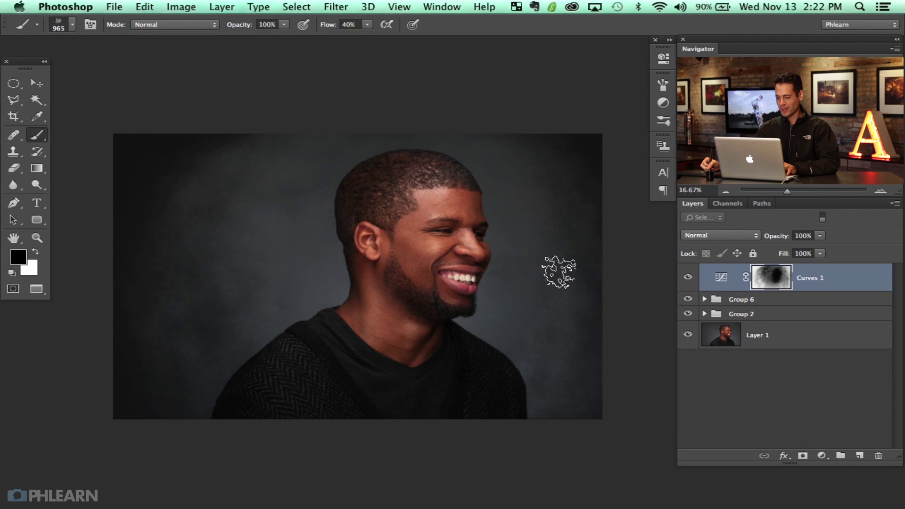
key("x")
mouse_move(491, 175)
left_mouse_down()
mouse_move(532, 257)
mouse_move(535, 394)
mouse_move(602, 348)
mouse_move(536, 430)
mouse_move(572, 333)
left_mouse_up()
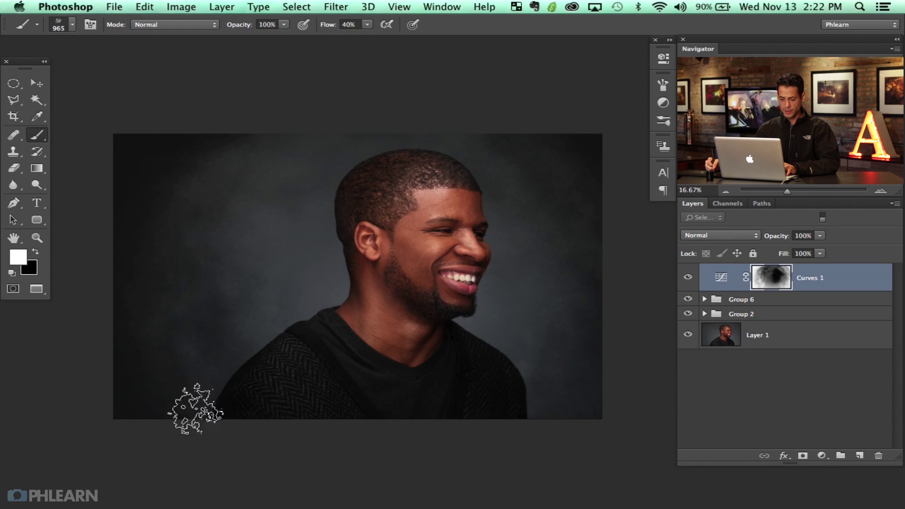
- Enlarge the brush to 1153 px and paint black, then white, on the mask to vary the background behind the man's head
key("x")
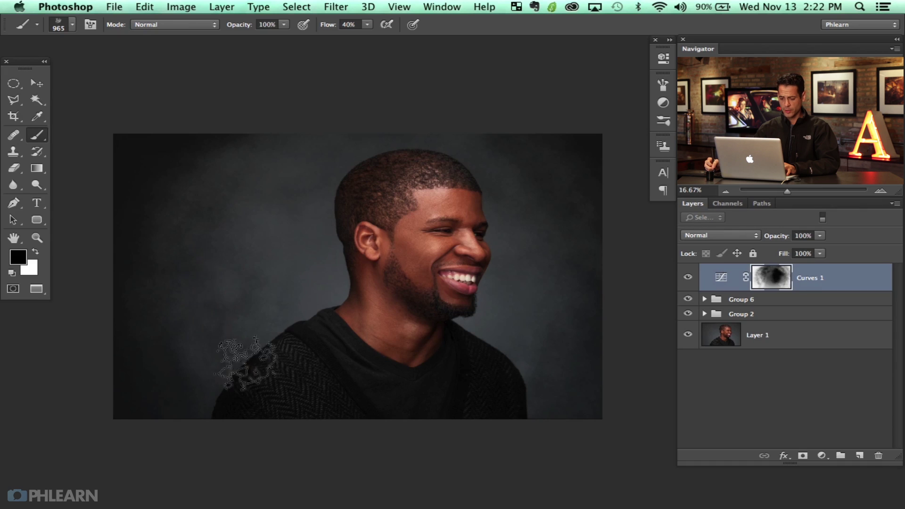
left_click_drag(155, 182, 208, 194)
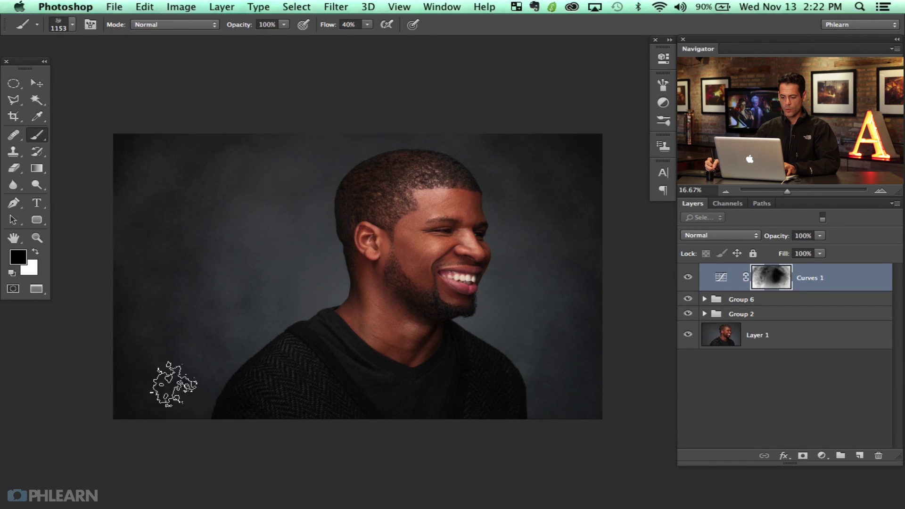
key("x")
mouse_move(124, 249)
left_mouse_down()
mouse_move(236, 268)
mouse_move(240, 333)
mouse_move(232, 250)
left_mouse_up()
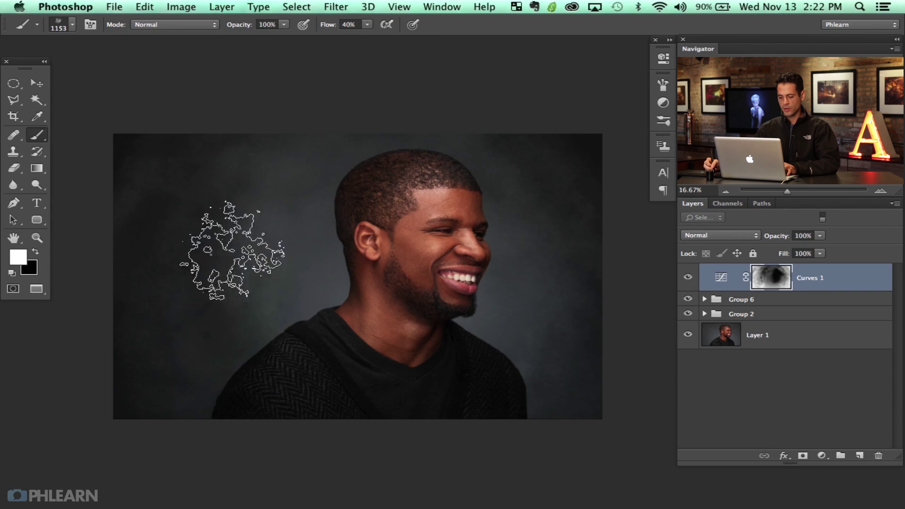
- Enlarge the brush to 1355 px and paint black, then white with a smaller tip, on the mask behind the man's head and shoulder
key("x")
mouse_move(241, 203)
left_mouse_down()
mouse_move(261, 326)
mouse_move(242, 193)
left_mouse_up()
key("bracketright")
mouse_move(261, 330)
left_mouse_down()
mouse_move(320, 172)
mouse_move(282, 317)
mouse_move(252, 152)
mouse_move(217, 162)
mouse_move(167, 340)
left_mouse_up()
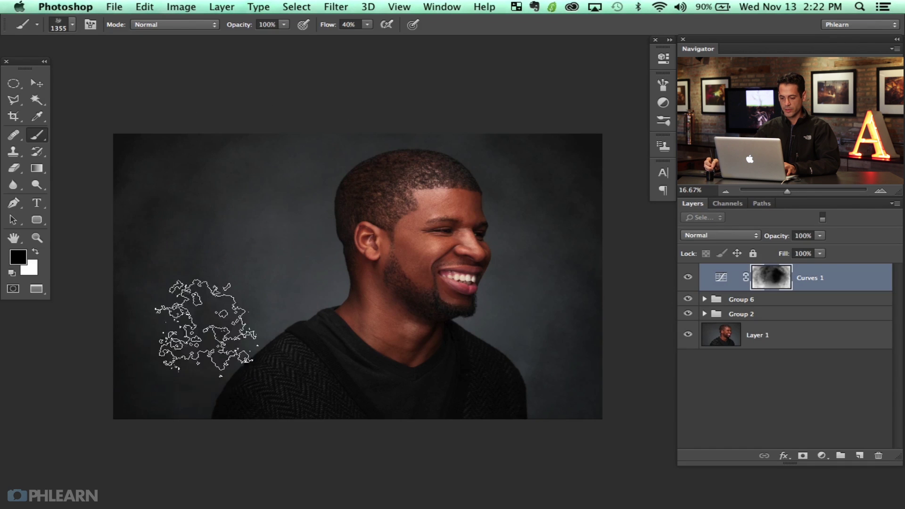
key("x")
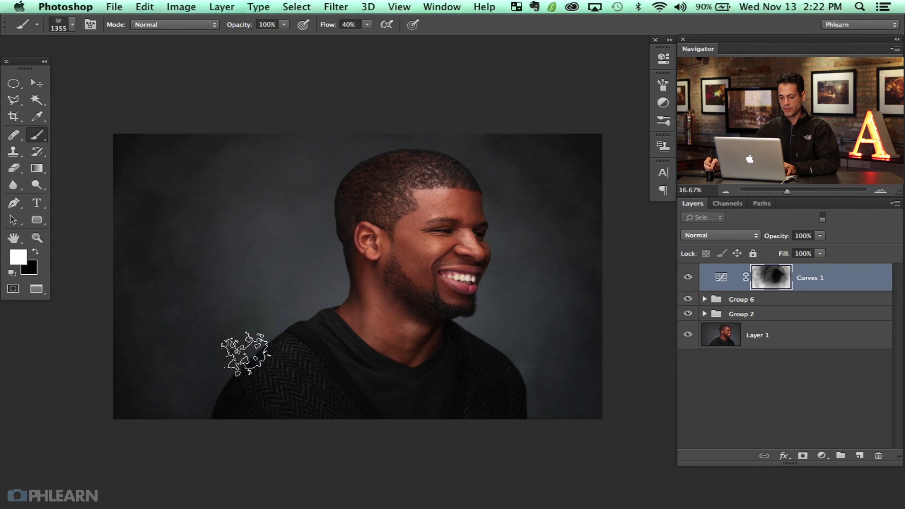
key("bracketleft")
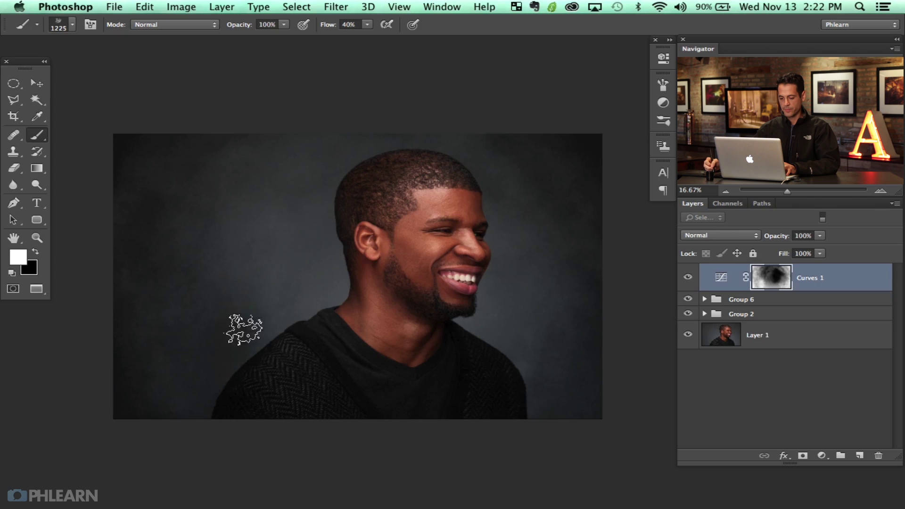
- Lower the flow to 20% and alternate black and white strokes on the mask to mottle the backdrop behind the man
key("x")
key("shift+2")
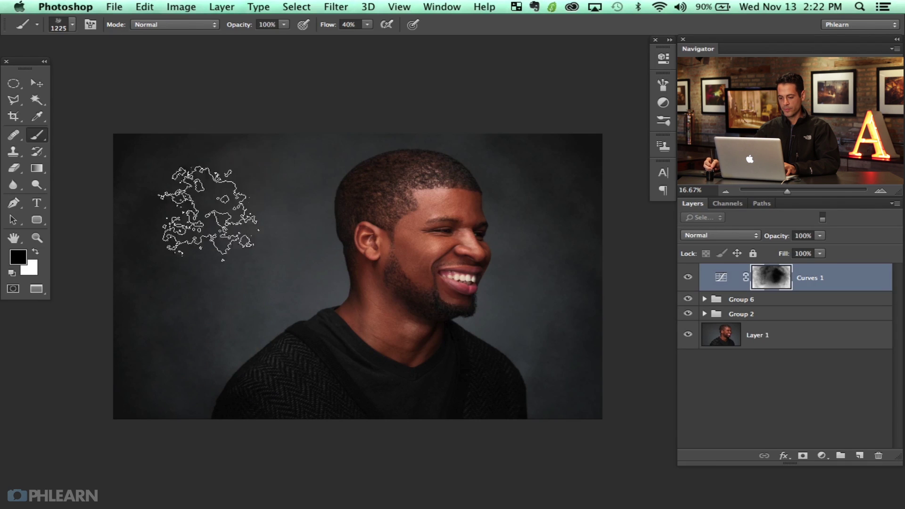
key("x")
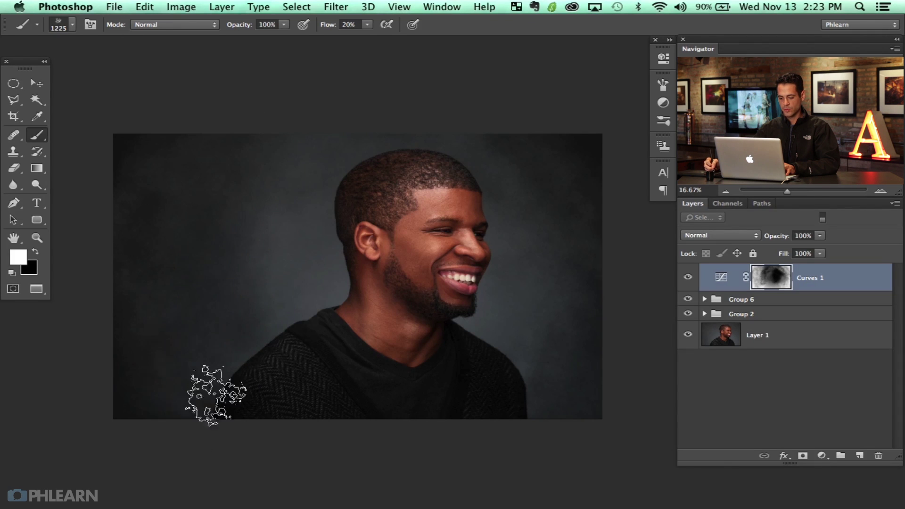
key("x")
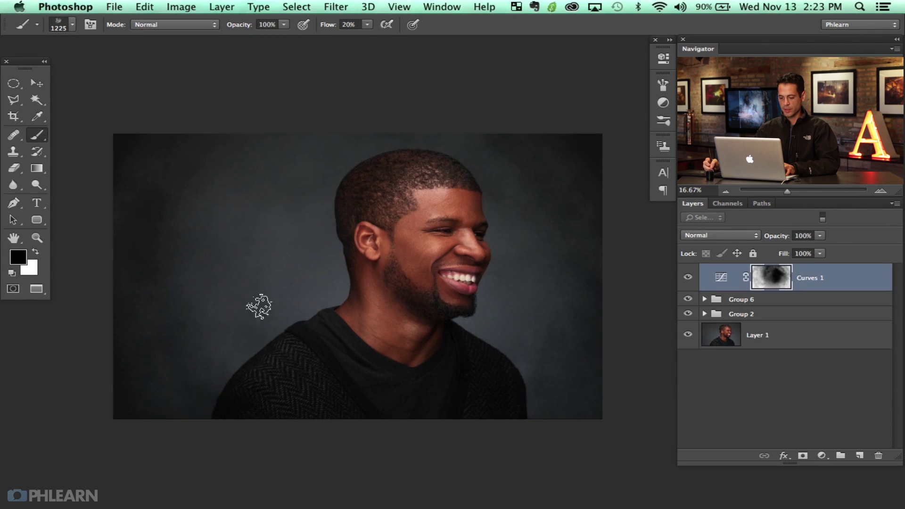
key("x")
key("bracketleft")
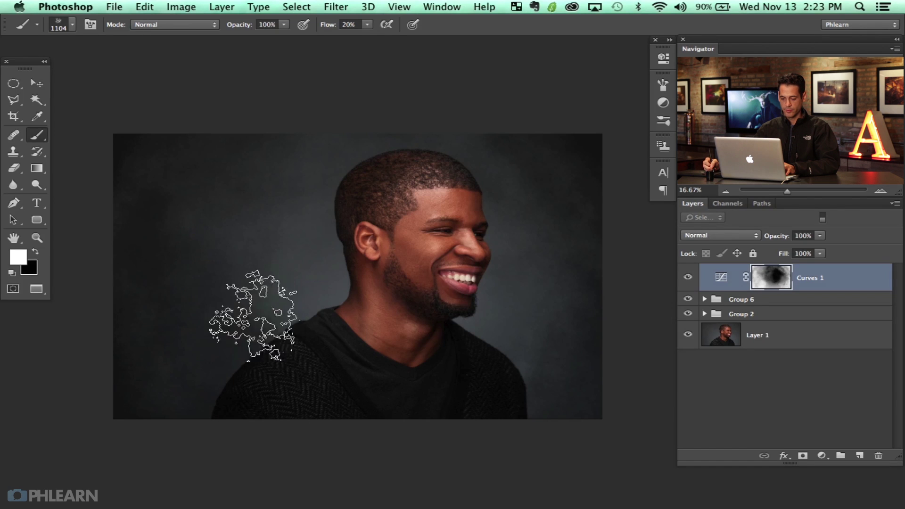
- Lower the flow to 10% and blend black and white texture into the mask on the backdrop in front of the man's face
key("x")
key("shift+1")
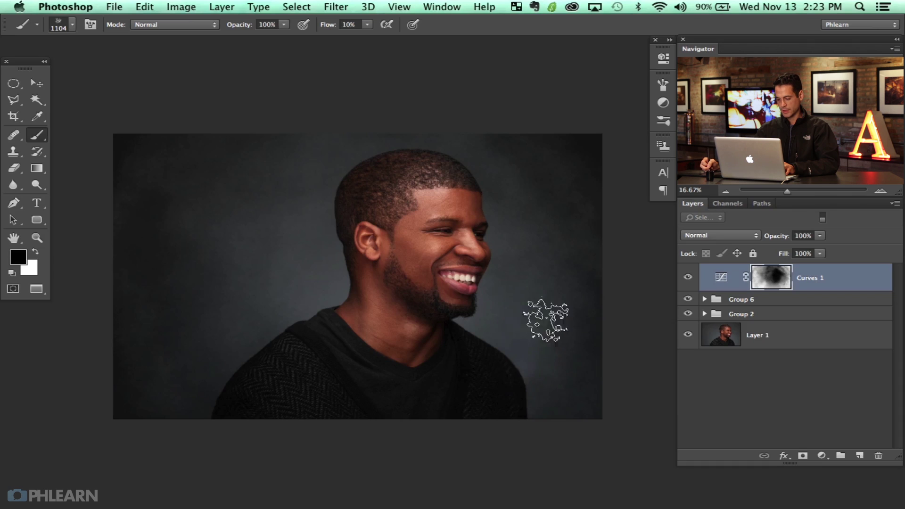
key("x")
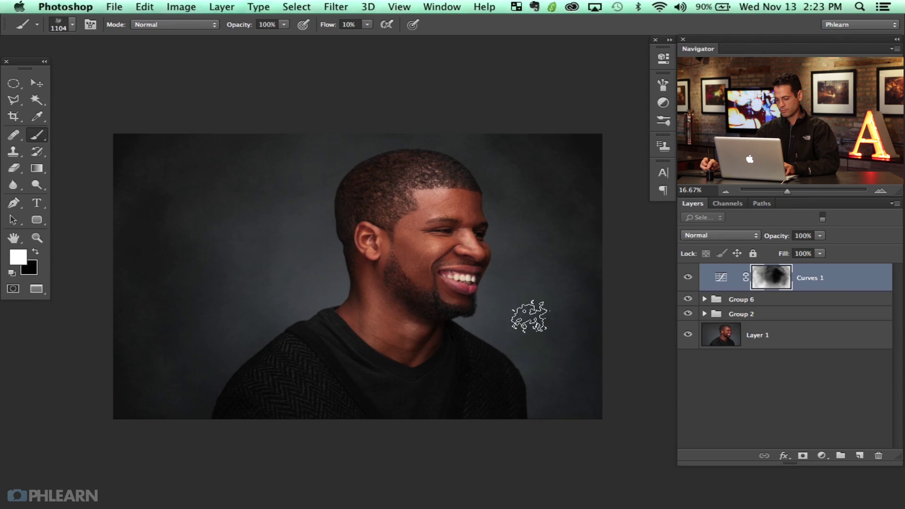
key("x")
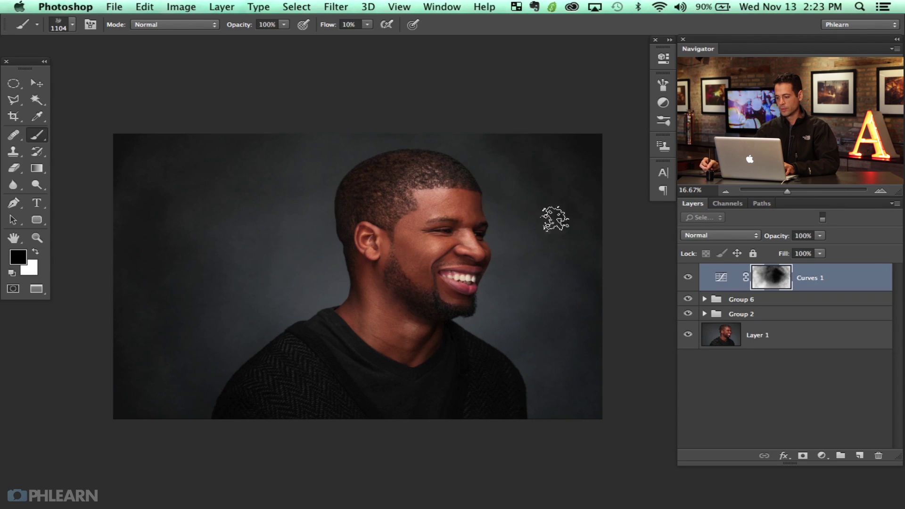
left_click_drag(559, 171, 535, 189)
key("]")
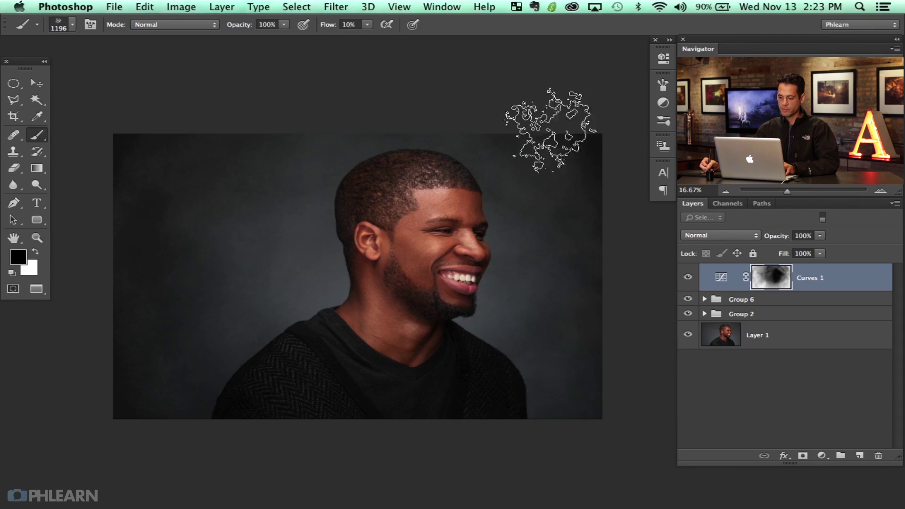
- Alternate white and black strokes at 10% flow on both sides of the man, with the brush enlarged to 1328 px
key("x")
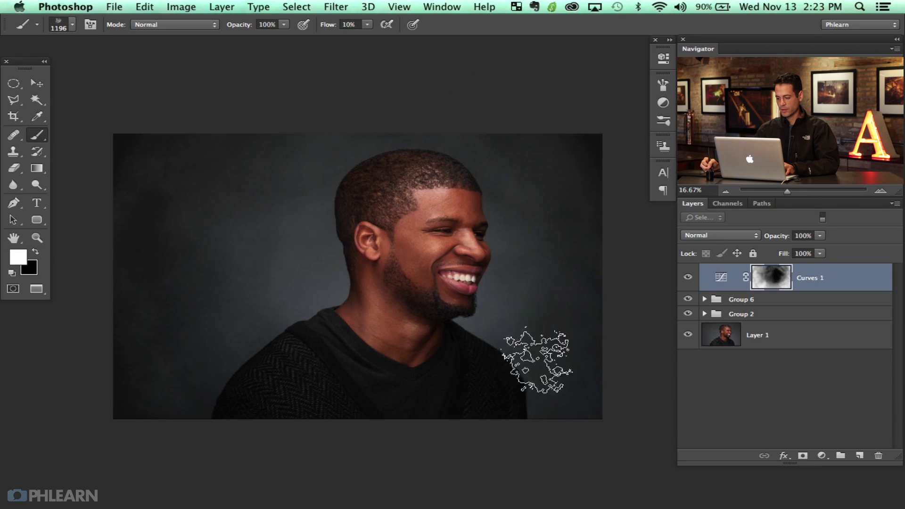
key("x")
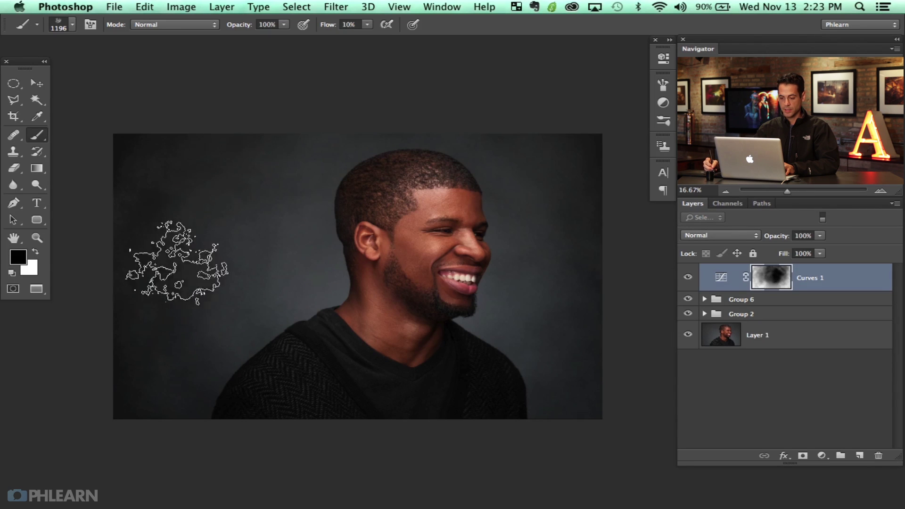
key("x")
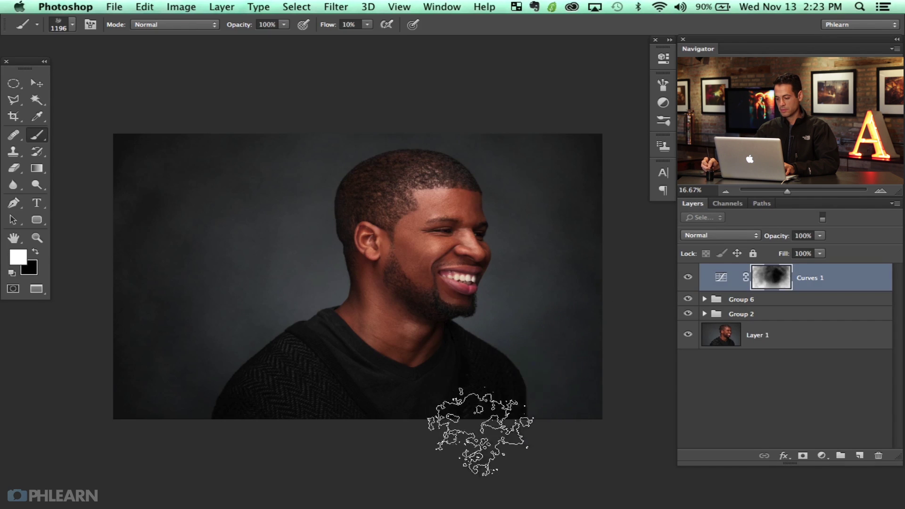
key("x")
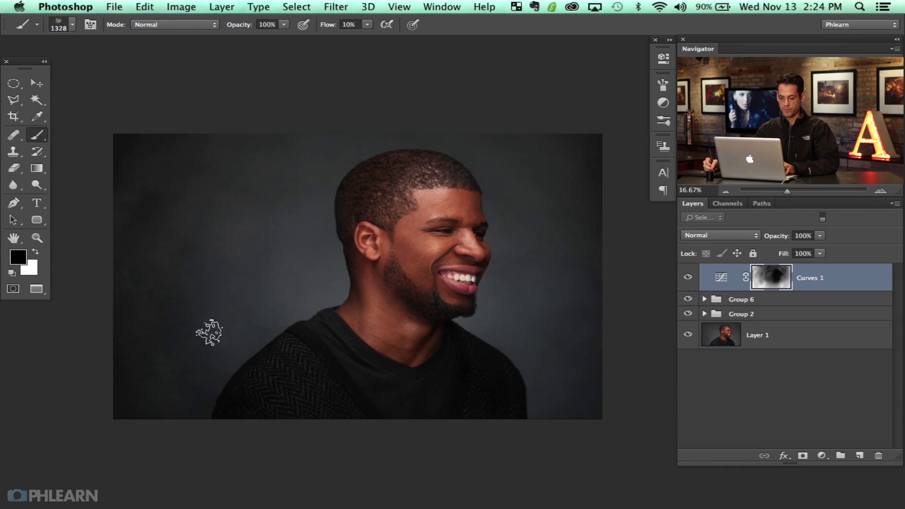
key("x")
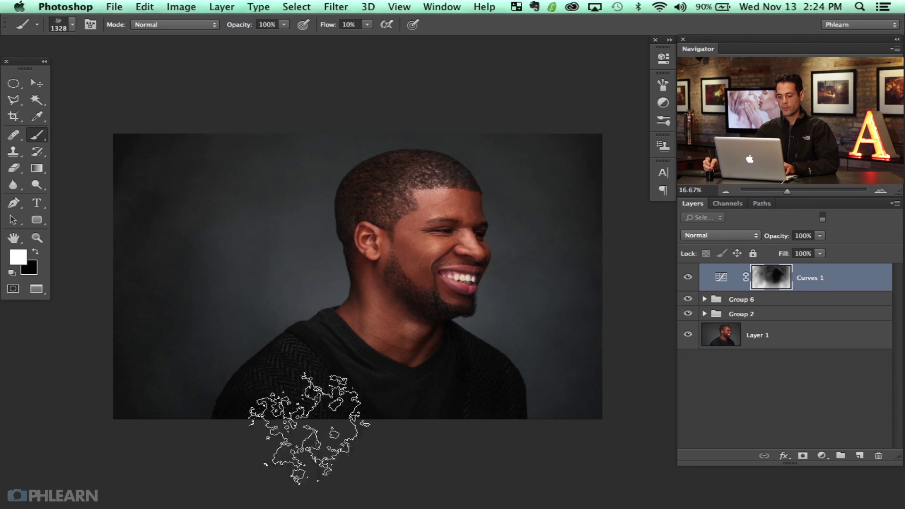
key("x")
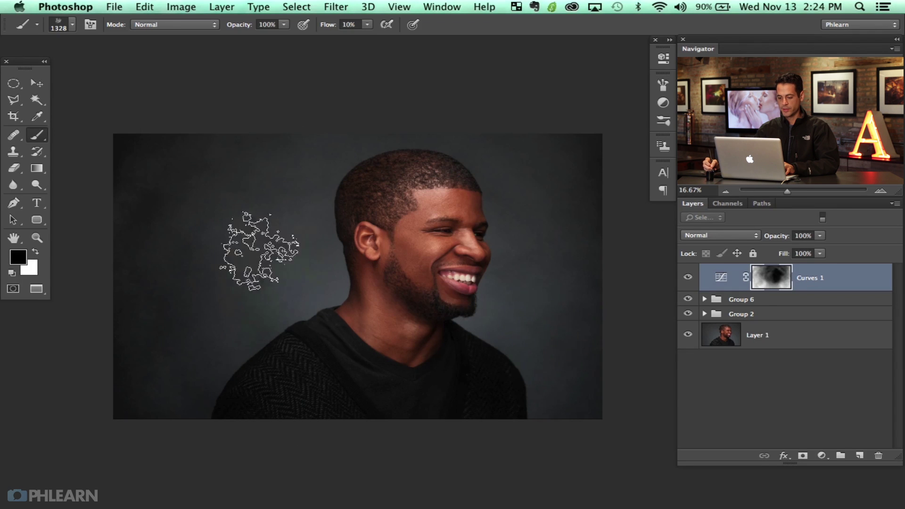
key("x")
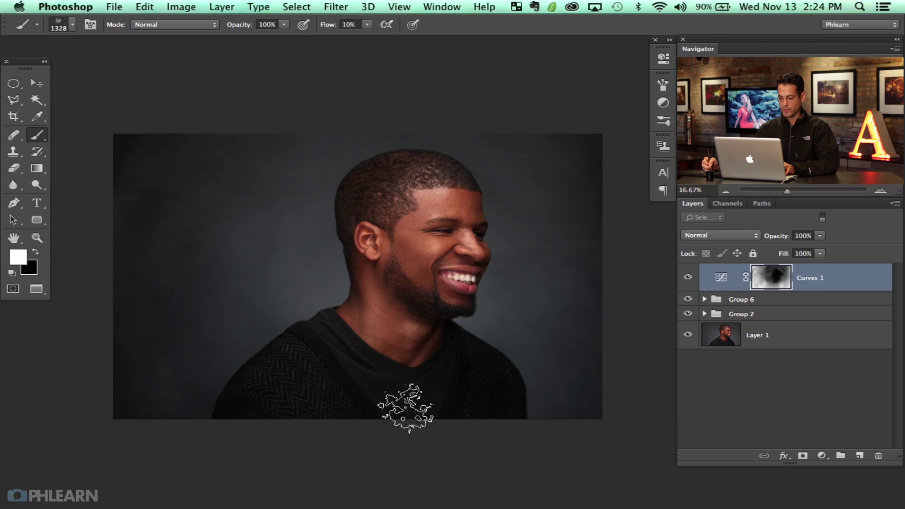
- Toggle the Curves 1 layer off and on to compare the whole portrait with and without the vignette
key("super+minus")
key("super+minus")
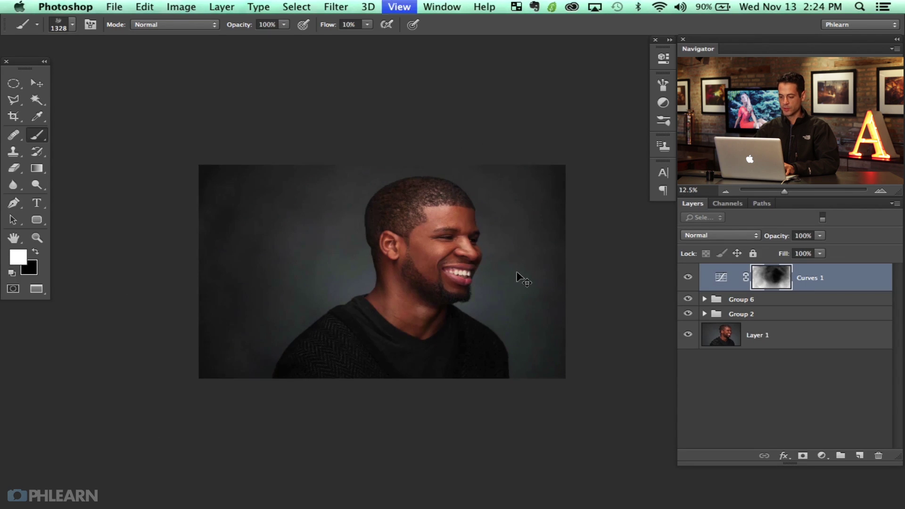
left_click(689, 278)
left_click(688, 278)
left_click(688, 278)
left_click(689, 278)
- Examine the painted backdrop texture up close around the man, then compare the portrait with Curves 1 hidden and shown
key("super+plus")
key("super+plus")
key("super+plus")
key("super+plus")
key("super+plus")
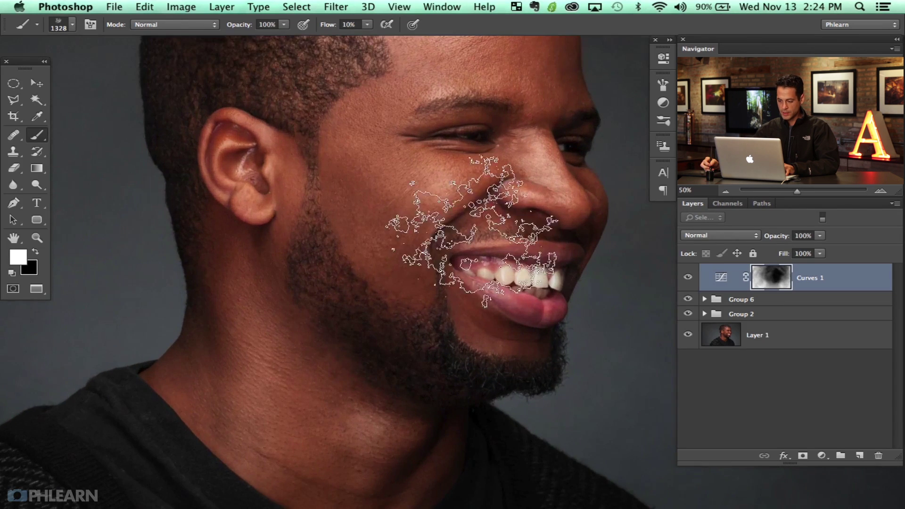
left_click_drag(483, 348, 142, 274)
left_click_drag(413, 231, 403, 457)
left_click_drag(383, 267, 432, 393)
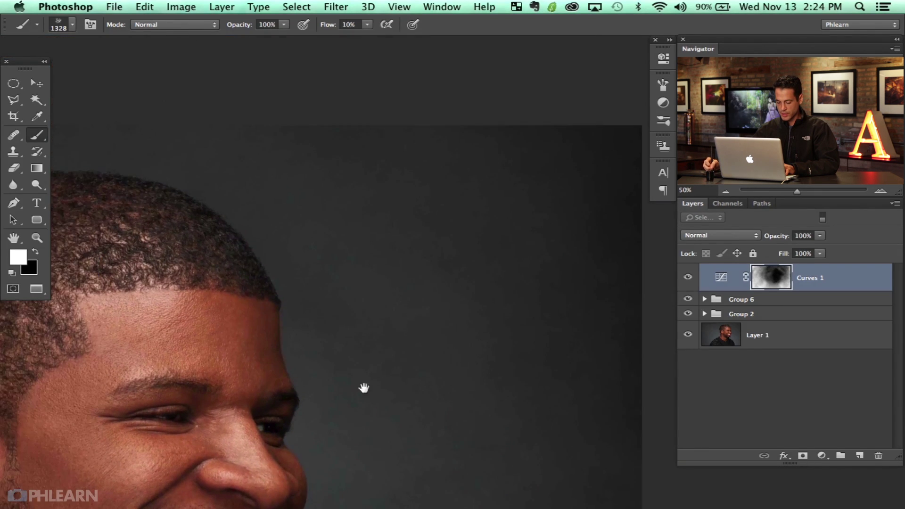
scroll(364, 388, "down", 10)
scroll(363, 388, "right", 3)
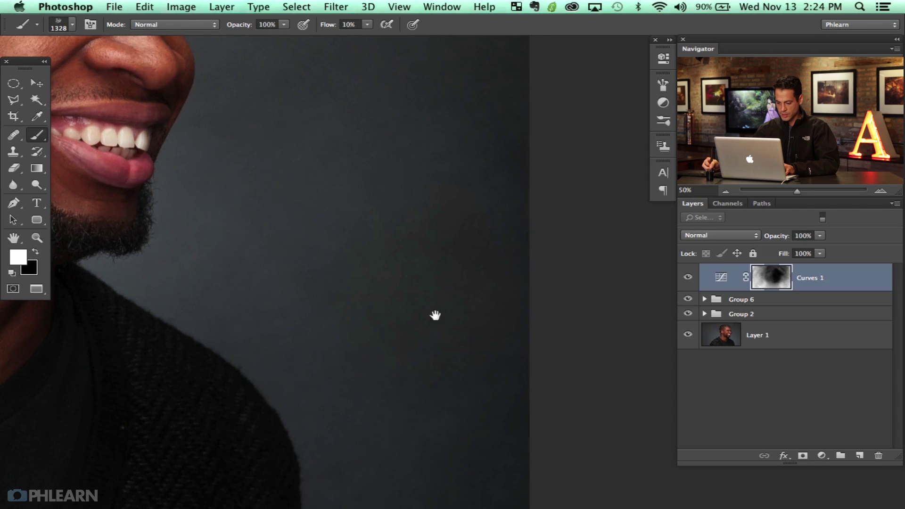
left_click_drag(401, 402, 414, 203)
left_click_drag(289, 253, 637, 341)
left_click_drag(164, 259, 499, 301)
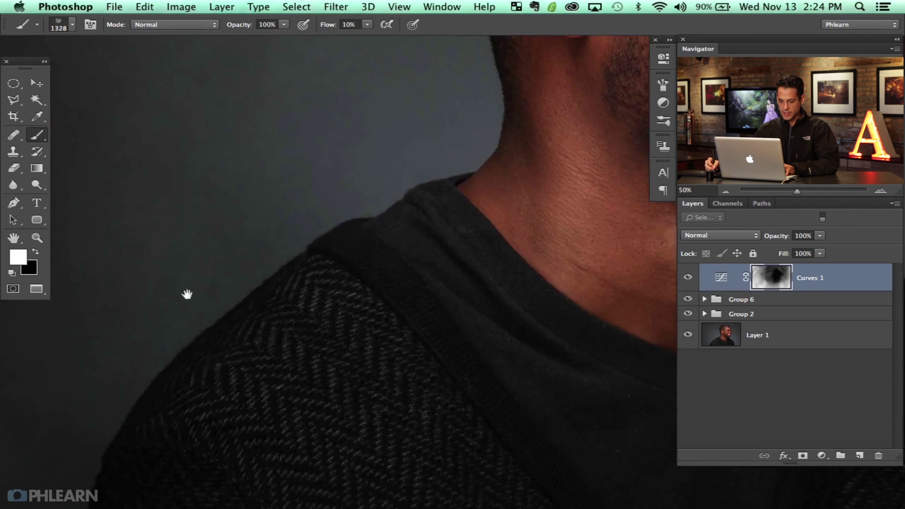
left_click_drag(187, 294, 330, 454)
scroll(316, 434, "up", 5)
mouse_move(400, 226)
left_mouse_down()
mouse_move(376, 405)
mouse_move(286, 222)
left_mouse_up()
left_click_drag(351, 337, 499, 296)
key("super+d")
scroll(509, 366, "down", 15)
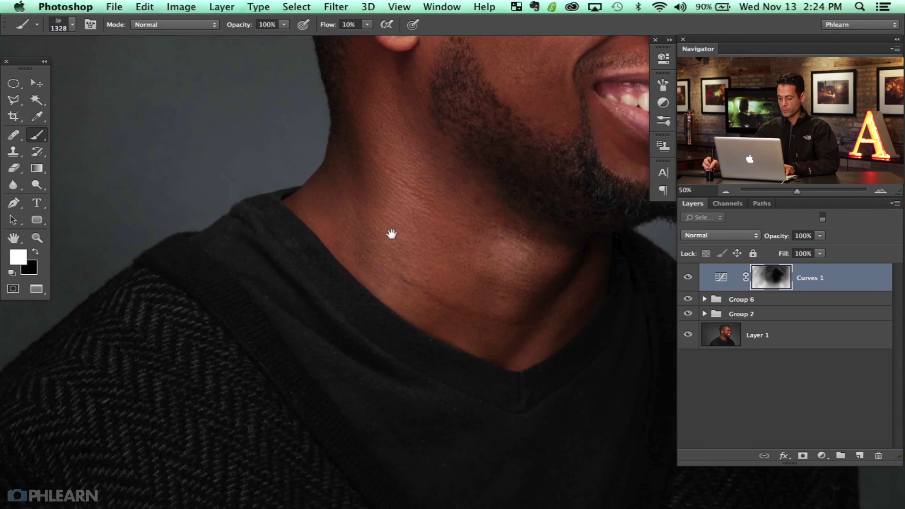
key("super+minus")
key("super+minus")
left_click_drag(469, 311, 313, 293)
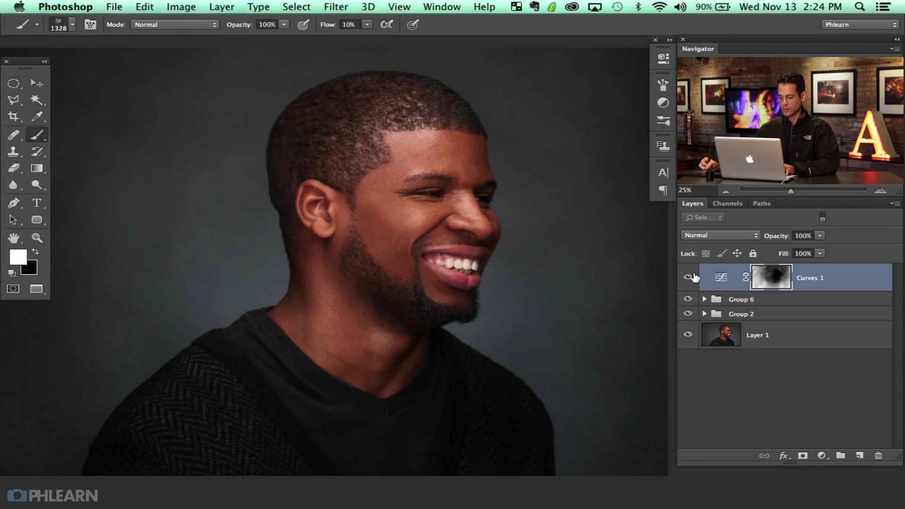
left_click(690, 278)
left_click(691, 278)
- Reduce the brush to 347 px and paint black at 60% flow on the mask over the man to clear the darkening from him
left_click_drag(361, 421, 288, 424)
key("x")
mouse_move(354, 430)
left_mouse_down()
mouse_move(366, 427)
mouse_move(384, 480)
mouse_move(416, 444)
mouse_move(388, 437)
left_mouse_up()
key("shift+6")
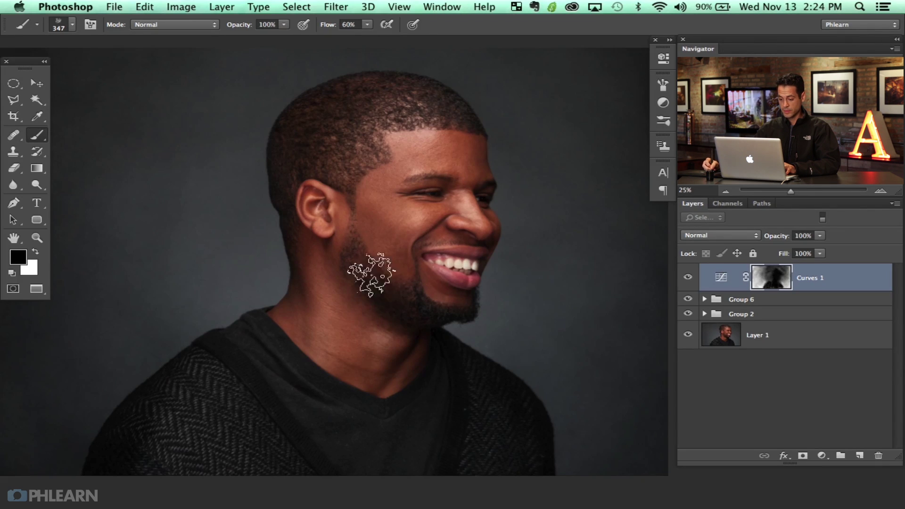
- Compare the portrait with Curves 1 off and on, and touch up the mask over the shirt with white and black
left_click(687, 279)
left_click(687, 279)
left_click(688, 279)
left_click(688, 279)
left_click(688, 279)
left_click(688, 279)
key("x")
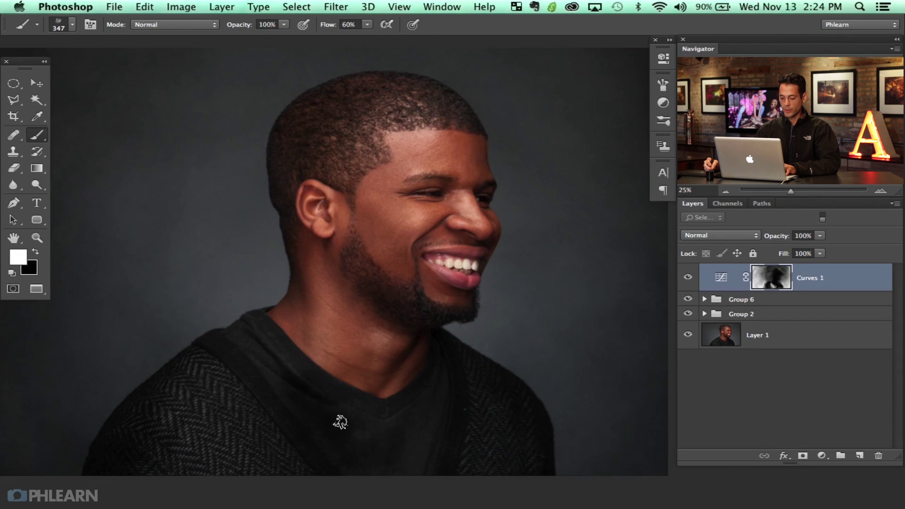
key("x")
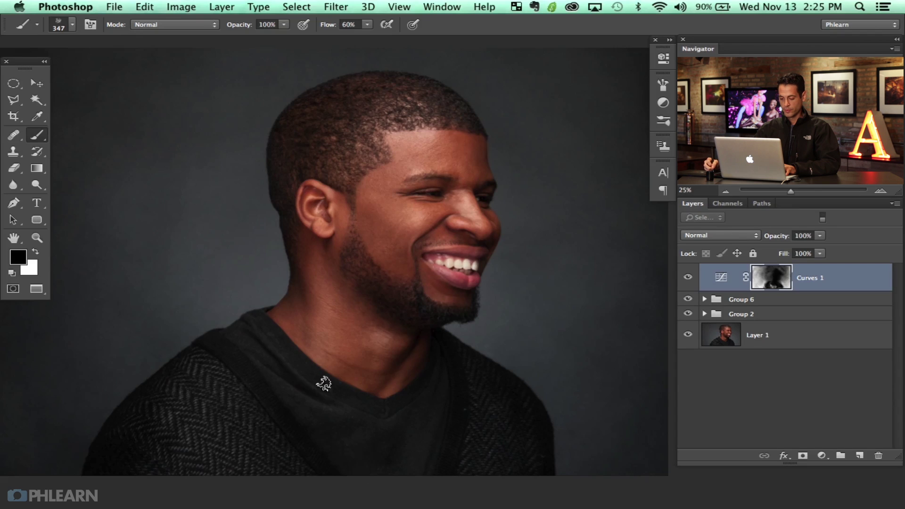
- Review the full portrait by hiding and showing the Curves 1 adjustment
key("super+minus")
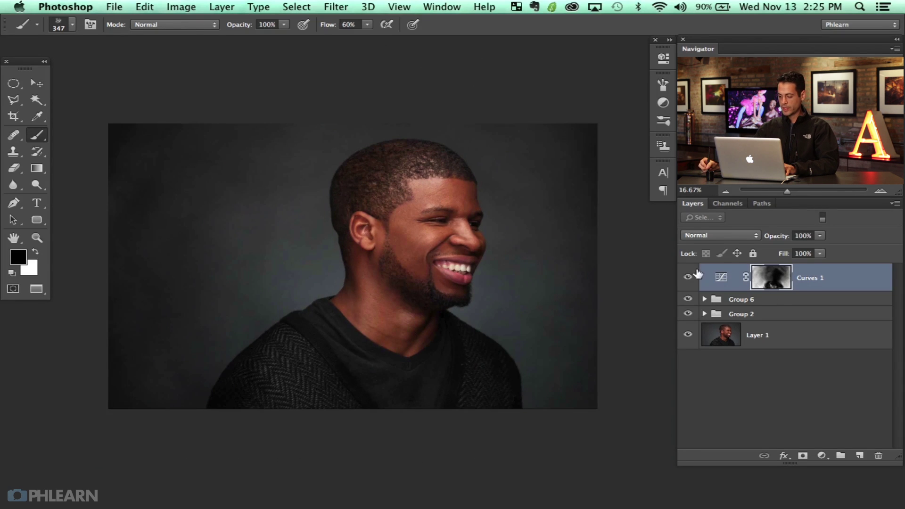
left_click(689, 277)
left_click(689, 277)
left_click(689, 277)
left_click(689, 277)
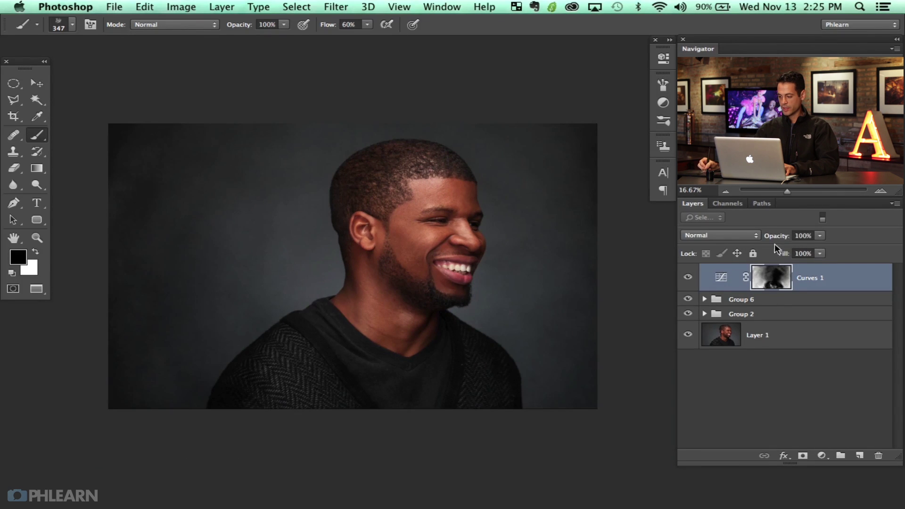
- Set the Curves 1 midpoint to input 149, output 100, and check the portrait with the adjustment off and on
double_click(723, 282)
left_click(578, 182)
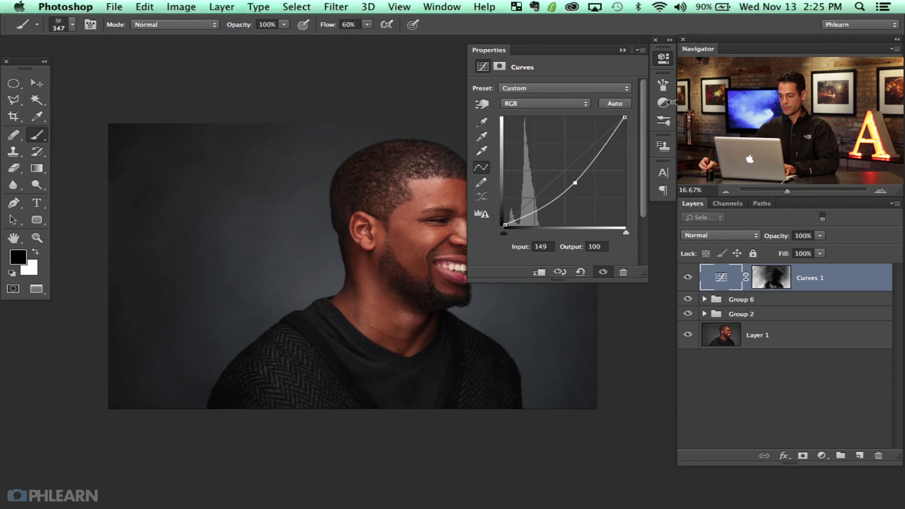
left_click(664, 64)
left_click(682, 282)
left_click(681, 281)
left_click(682, 282)
left_click(682, 282)
left_click_drag(527, 351, 552, 339)
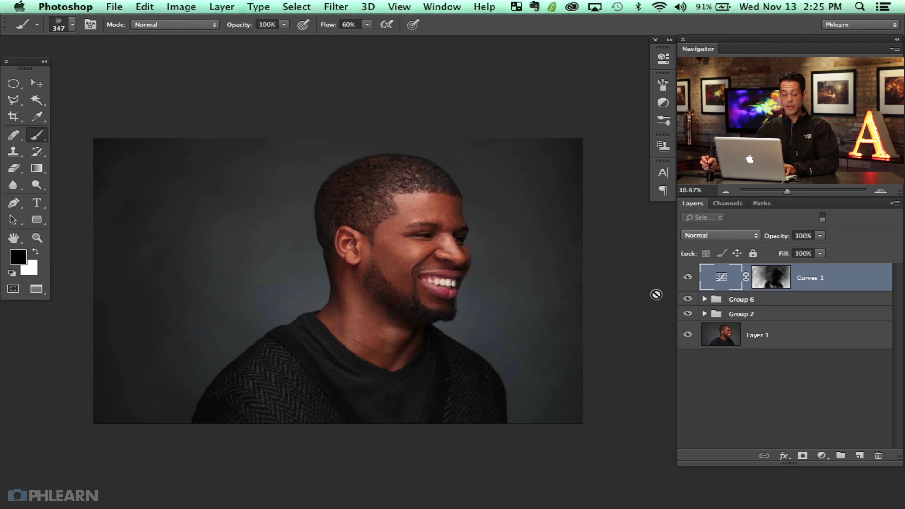
- Add a Levels adjustment layer above Curves 1 and set the Blue channel's output levels to 14 and 220
left_click(822, 457)
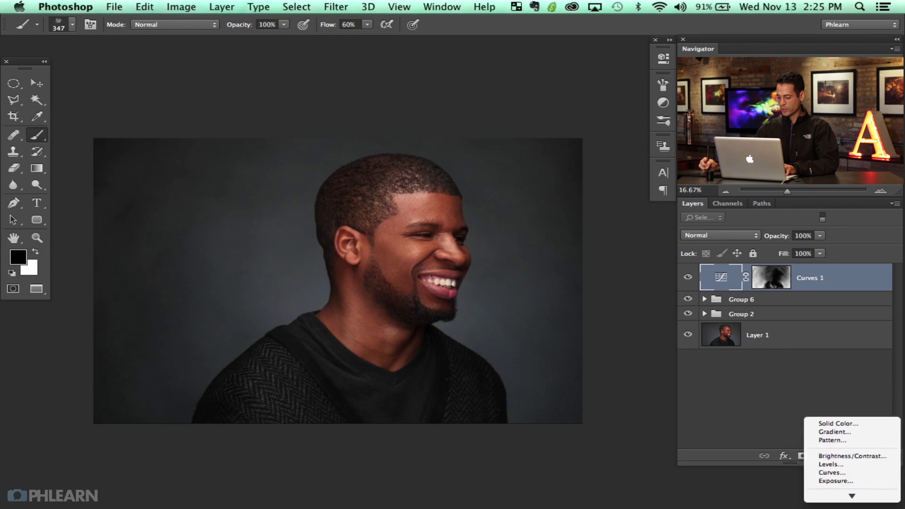
left_click(830, 452)
left_click(519, 110)
left_click(519, 137)
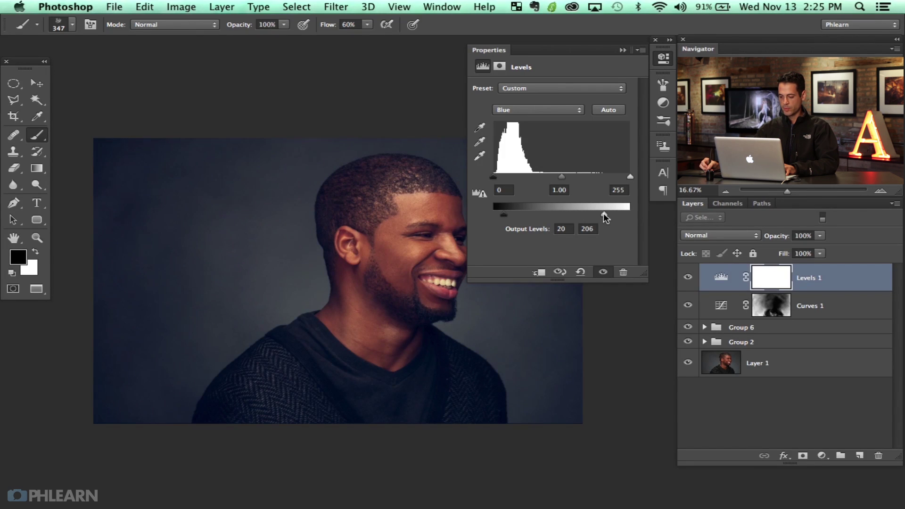
left_click_drag(498, 216, 499, 215)
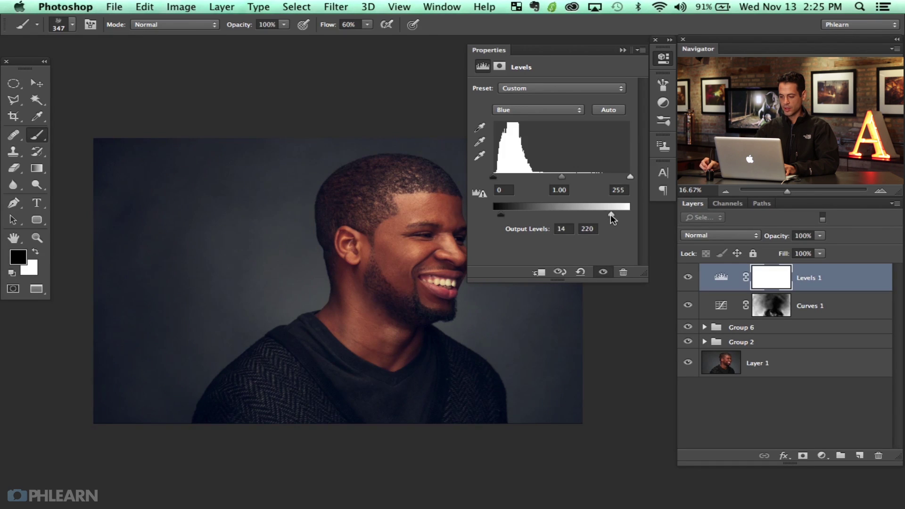
- Set the Levels 1 Green channel's black output level to 2
left_click(521, 116)
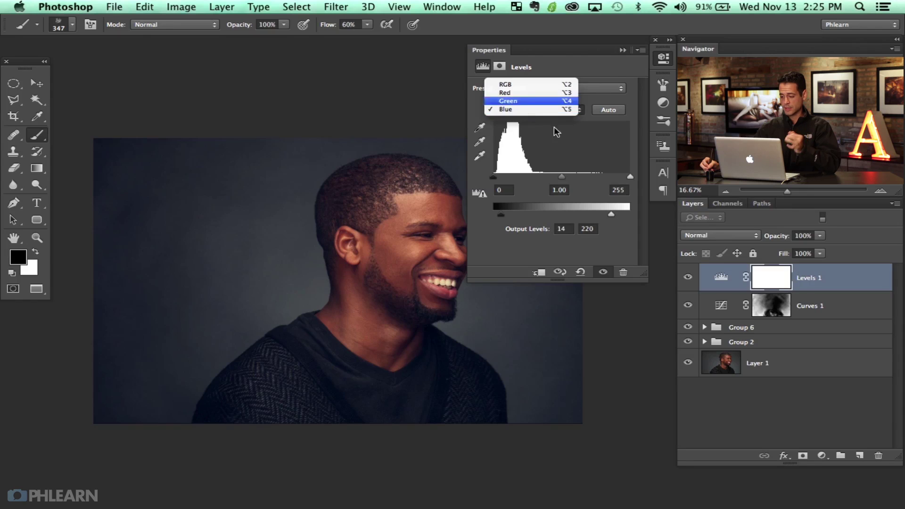
left_click(542, 104)
left_click_drag(495, 215, 493, 214)
left_click(570, 229)
key("Up")
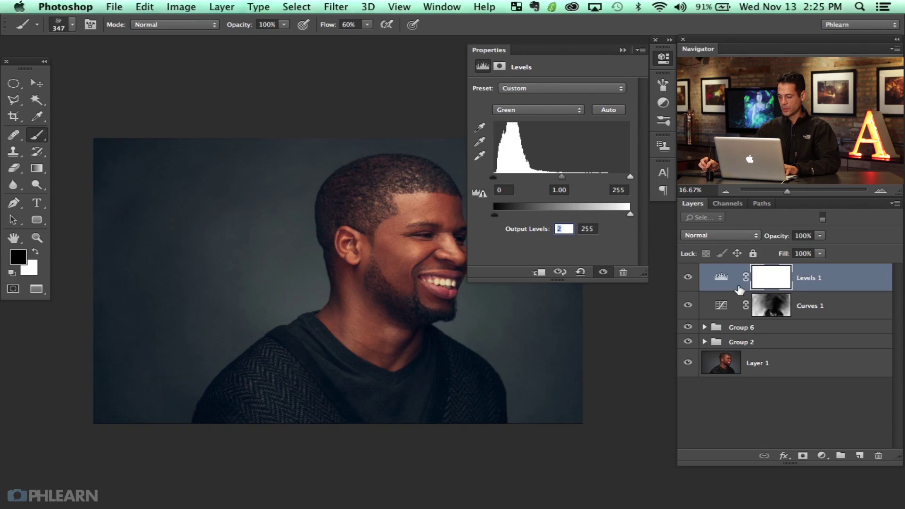
- Add a Hue/Saturation adjustment layer above Levels 1, slightly reduce its Master saturation, and check the portrait up close and in full
left_click(821, 455)
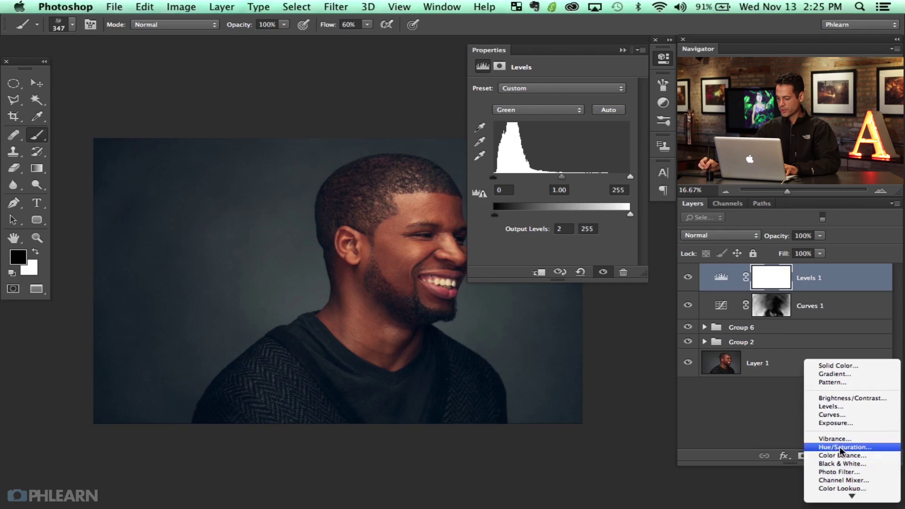
left_click(841, 452)
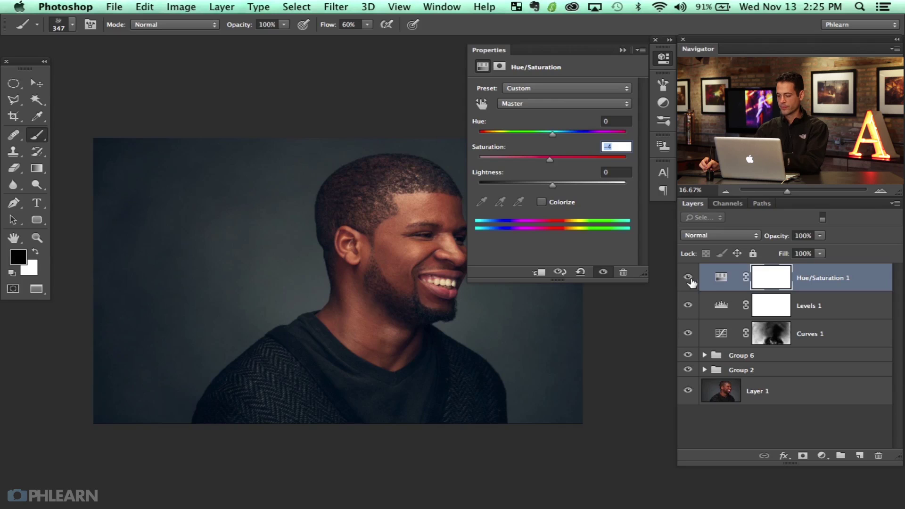
left_click(662, 59)
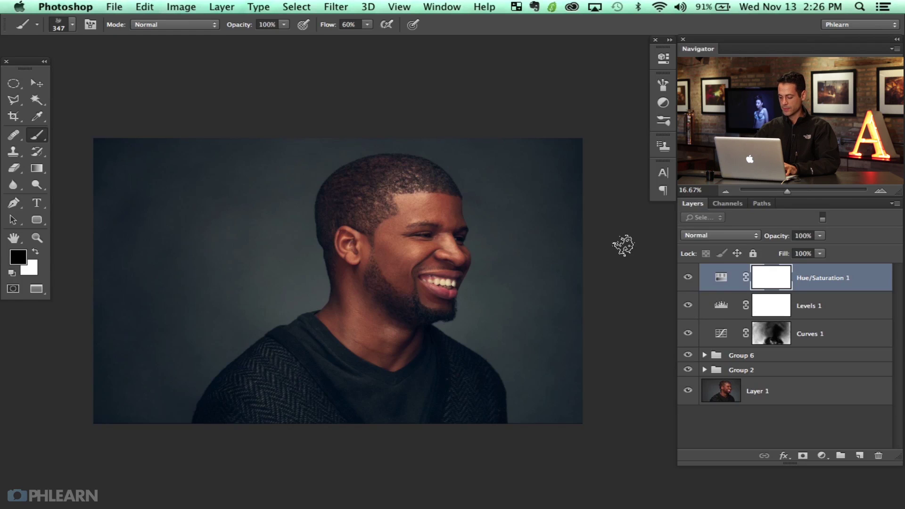
key("super+equal")
key("super+equal")
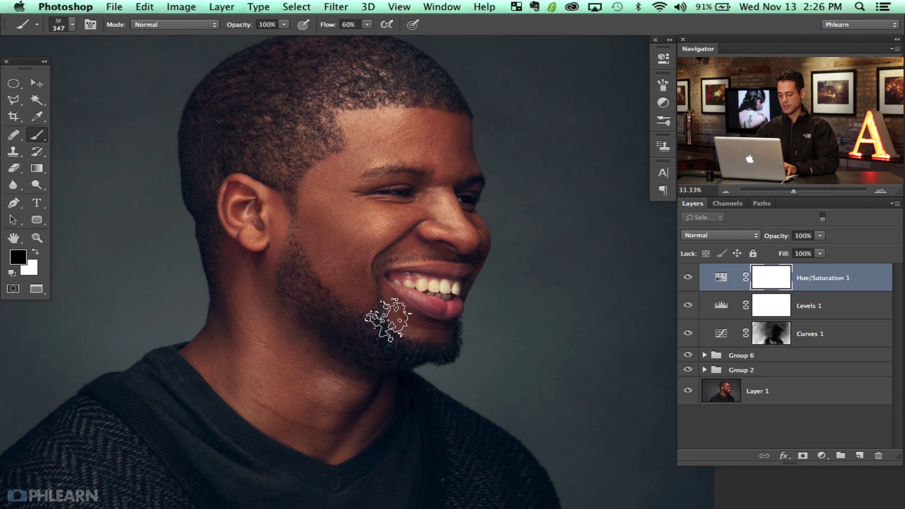
key("super+minus")
key("super+minus")
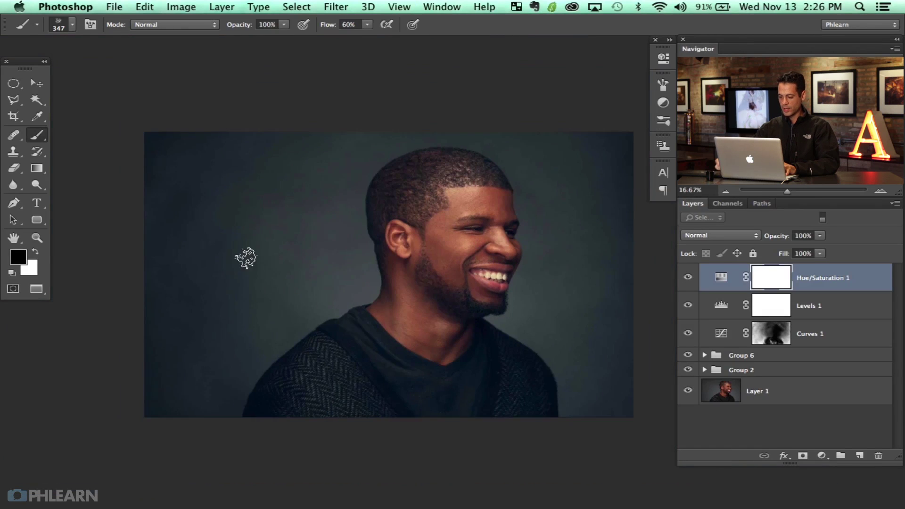
left_click_drag(353, 279, 299, 263)
mouse_move(394, 283)
left_mouse_down()
mouse_move(226, 243)
mouse_move(257, 236)
mouse_move(258, 246)
left_mouse_up()
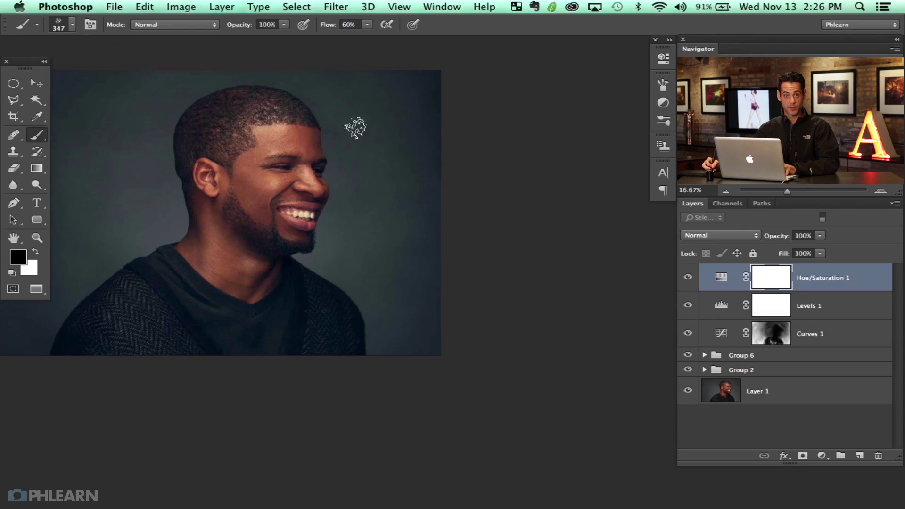
- Add a Solid Color fill layer above Hue/Saturation 1 in teal, #509ebe
left_click(819, 455)
left_click(835, 439)
left_click(568, 294)
left_click_drag(658, 322, 662, 328)
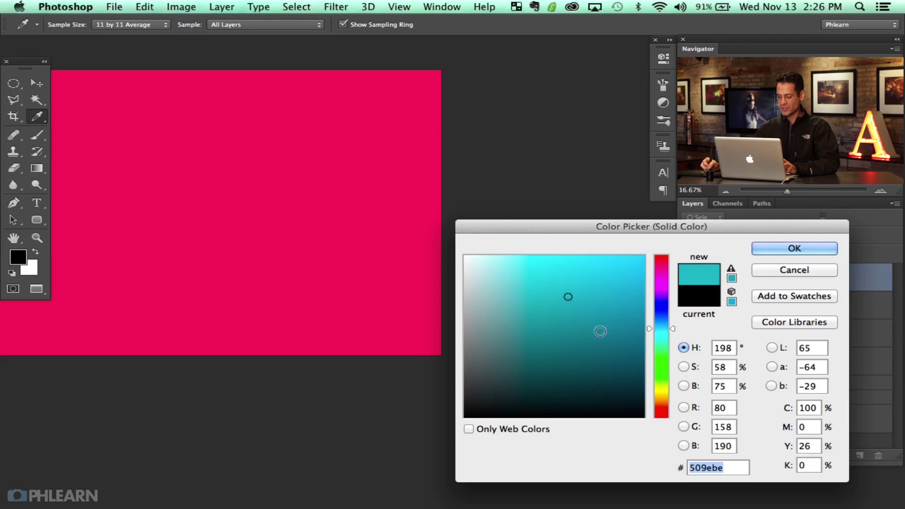
left_click(794, 248)
mouse_move(341, 239)
left_mouse_down()
mouse_move(317, 255)
mouse_move(332, 243)
left_mouse_up()
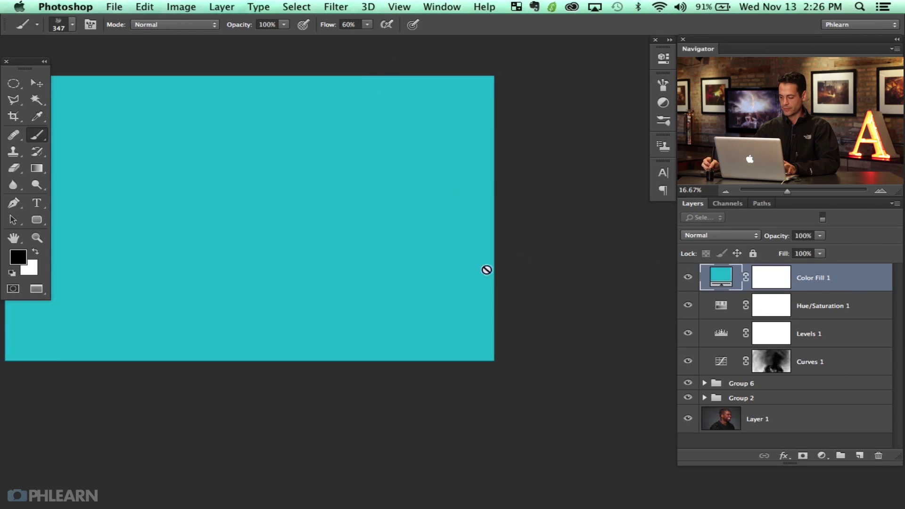
- Limit Color Fill 1 to the highlights by splitting the Blend If underlying-layer black point to 71 / 255
key("space")
double_click(854, 282)
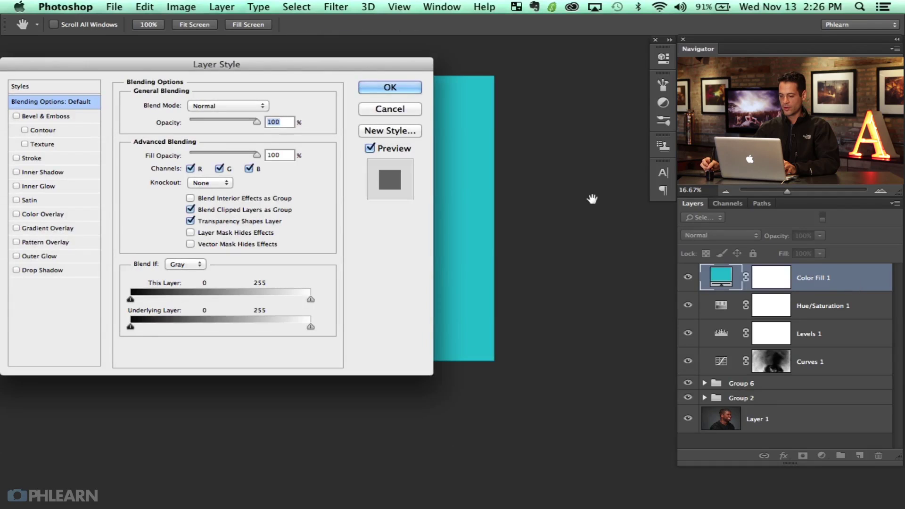
left_click_drag(354, 64, 703, 194)
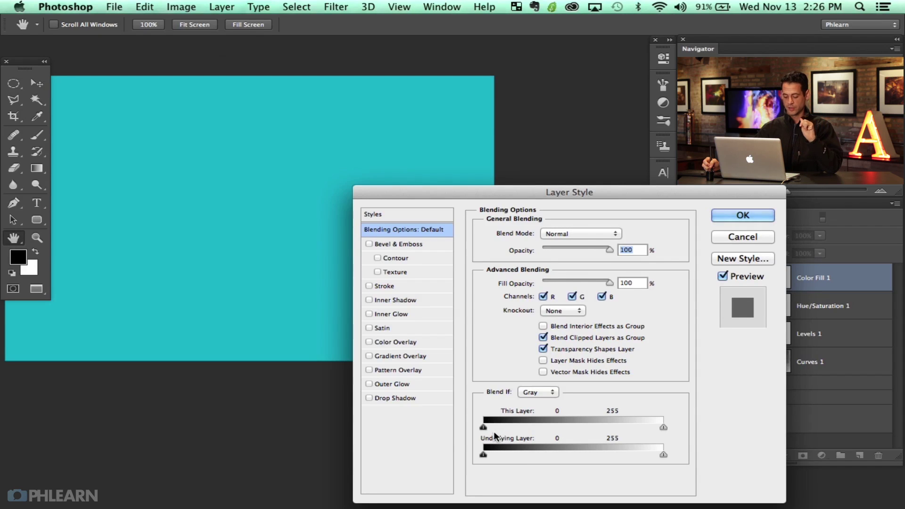
key("alt")
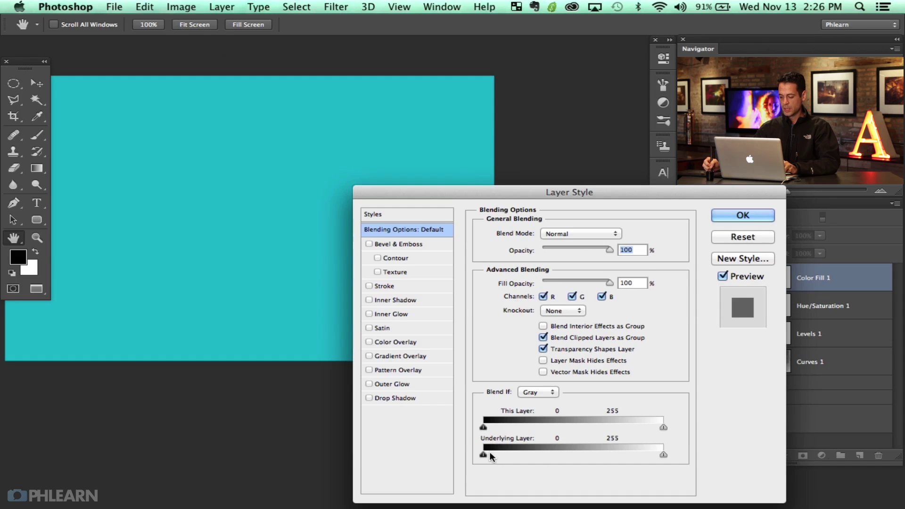
left_click_drag(488, 455, 644, 453)
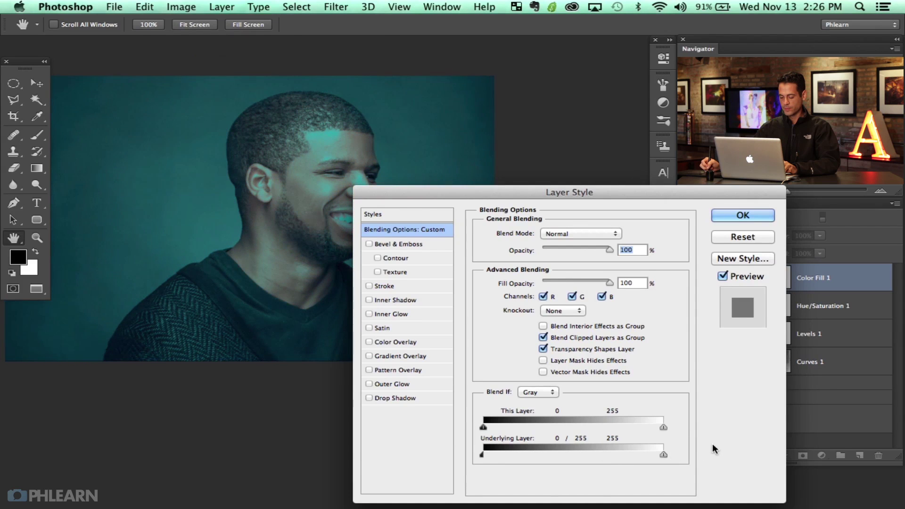
left_click_drag(485, 453, 547, 454)
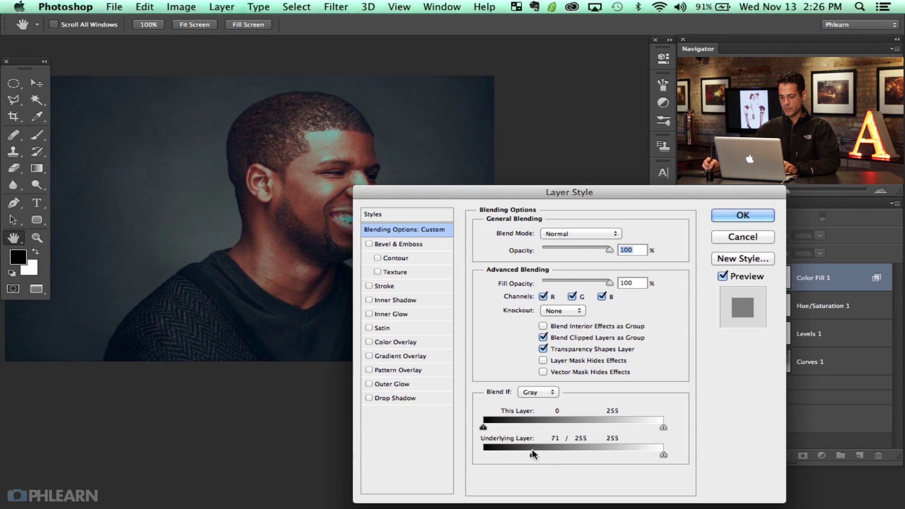
left_click(744, 215)
key("b")
- Compare the portrait with Color Fill 1 off and on, in full view and close up on the face
left_click(688, 279)
left_click(688, 279)
left_click(688, 279)
left_click(689, 279)
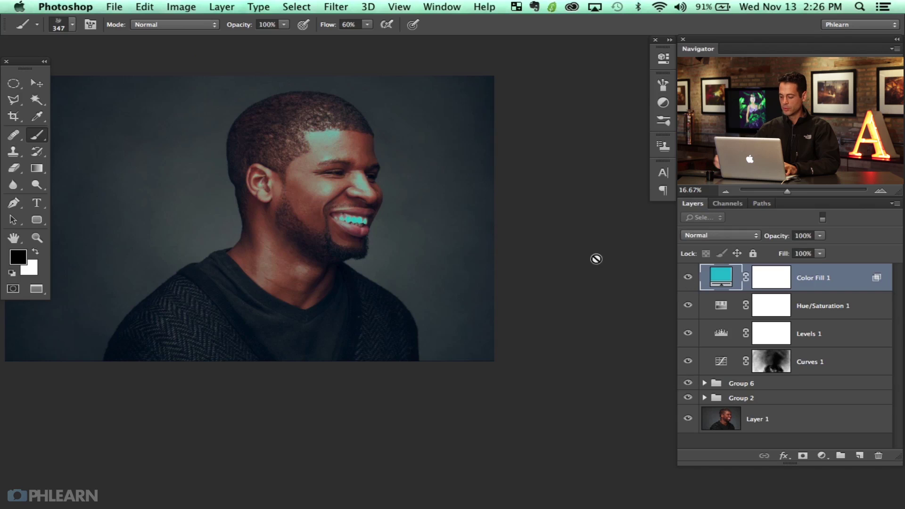
key("super+equal")
mouse_move(240, 272)
left_mouse_down()
mouse_move(430, 369)
mouse_move(654, 285)
left_mouse_up()
left_click(689, 278)
left_click(689, 278)
left_click(689, 278)
left_click(690, 278)
left_click(689, 278)
left_click_drag(510, 315, 384, 303)
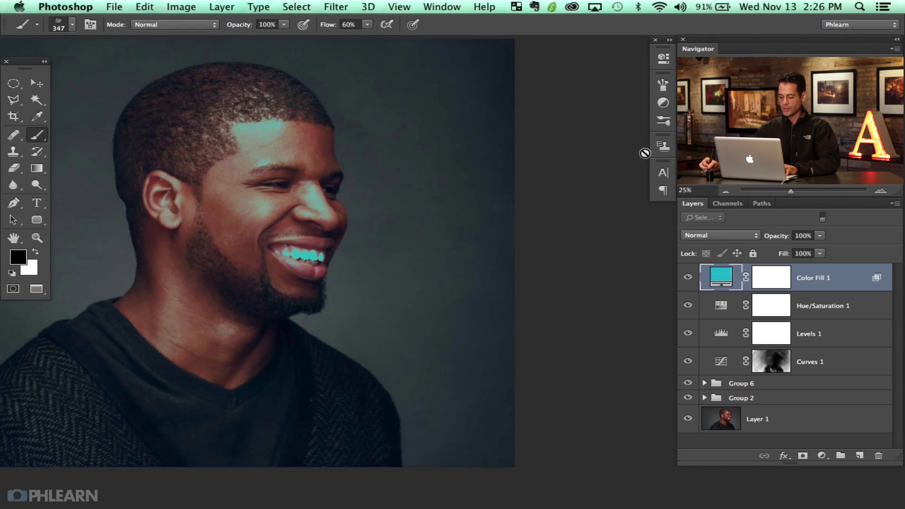
- Change the Color Fill 1 color from teal to a bright warm orange
double_click(719, 278)
left_click_drag(626, 225, 553, 228)
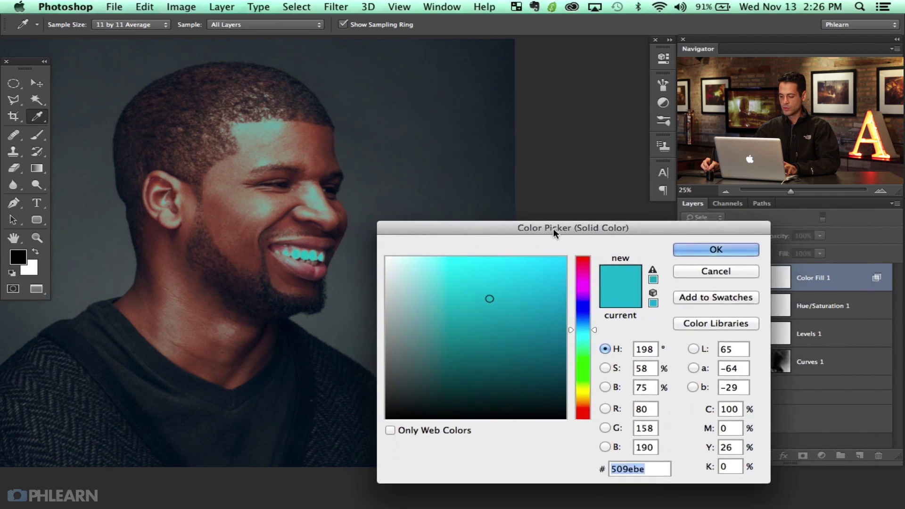
left_click(589, 394)
left_click_drag(590, 395, 587, 399)
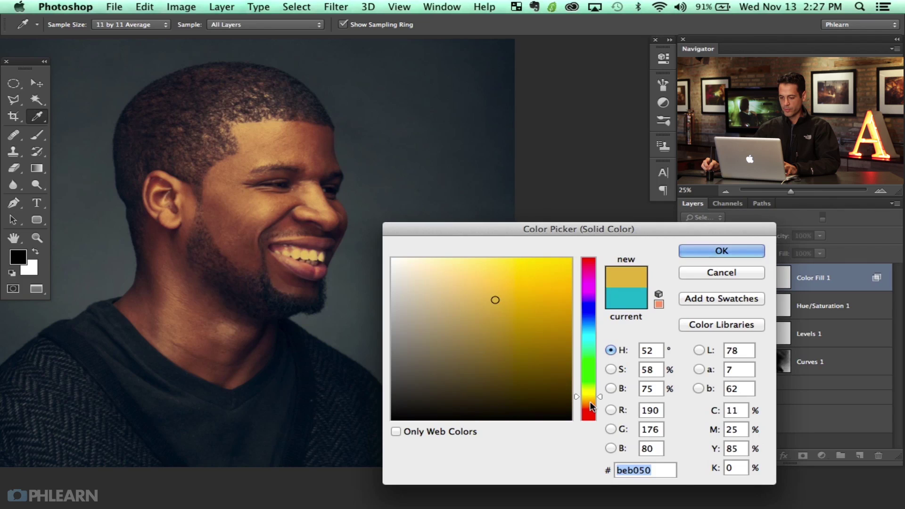
left_click(494, 273)
mouse_move(494, 273)
left_mouse_down()
mouse_move(497, 285)
mouse_move(477, 307)
mouse_move(493, 317)
mouse_move(491, 295)
mouse_move(503, 287)
mouse_move(470, 312)
mouse_move(515, 354)
mouse_move(525, 347)
mouse_move(487, 289)
mouse_move(457, 269)
mouse_move(497, 289)
left_mouse_up()
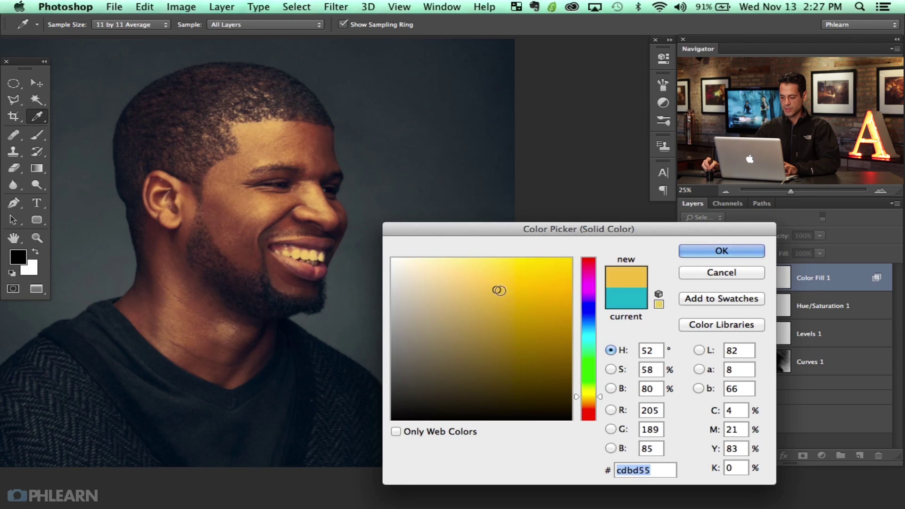
left_click_drag(587, 400, 587, 400)
left_click(481, 282)
left_click_drag(493, 281, 494, 278)
left_click(711, 256)
- Lower Color Fill 1's opacity to 69% and compare the portrait with the layer off and on
left_click(688, 280)
left_click(688, 280)
left_click(688, 281)
left_click(688, 281)
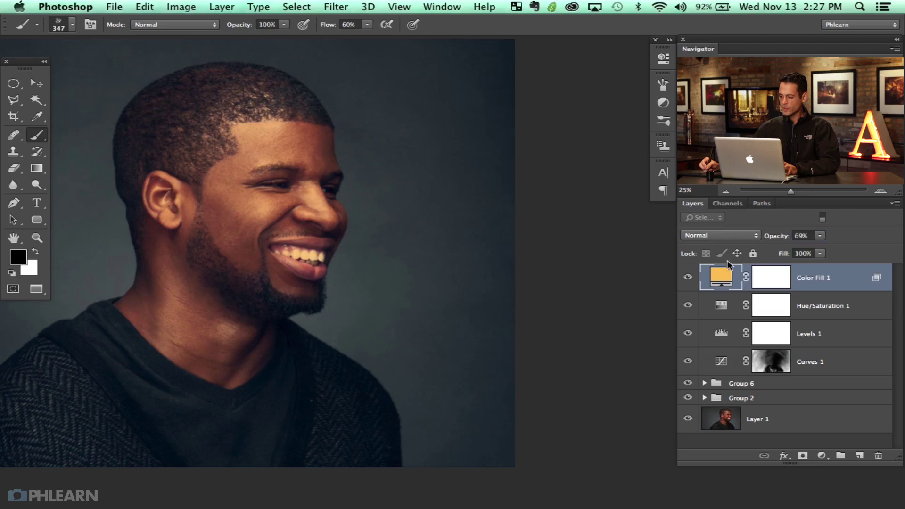
left_click(688, 277)
left_click(688, 277)
left_click(688, 277)
left_click(688, 277)
left_click_drag(413, 305, 446, 312)
left_click_drag(392, 296, 425, 288)
- Add a second Solid Color fill layer above Color Fill 1 in pale yellow with a hue of 65°
left_click(823, 454)
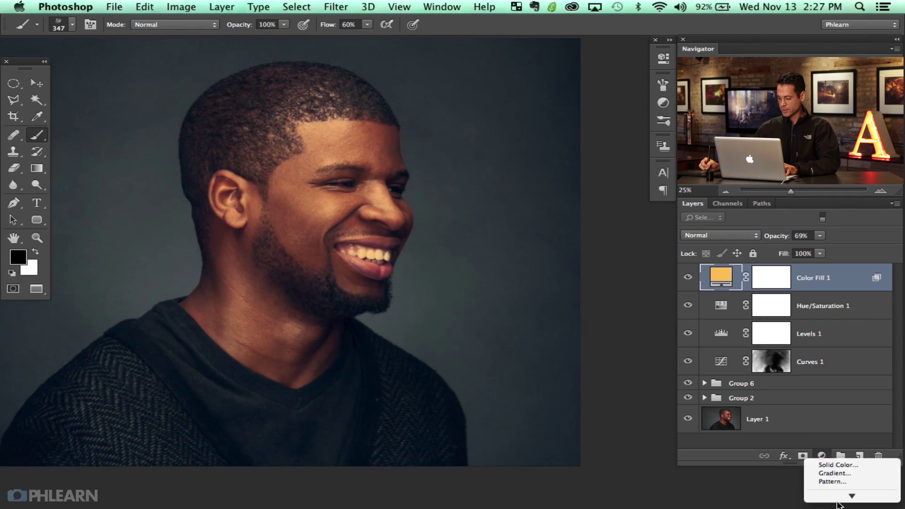
left_click(842, 389)
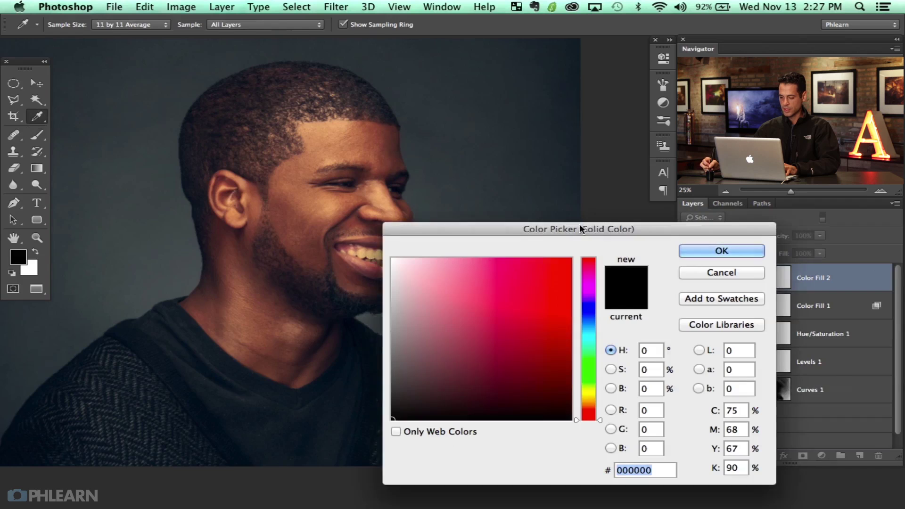
left_click(590, 395)
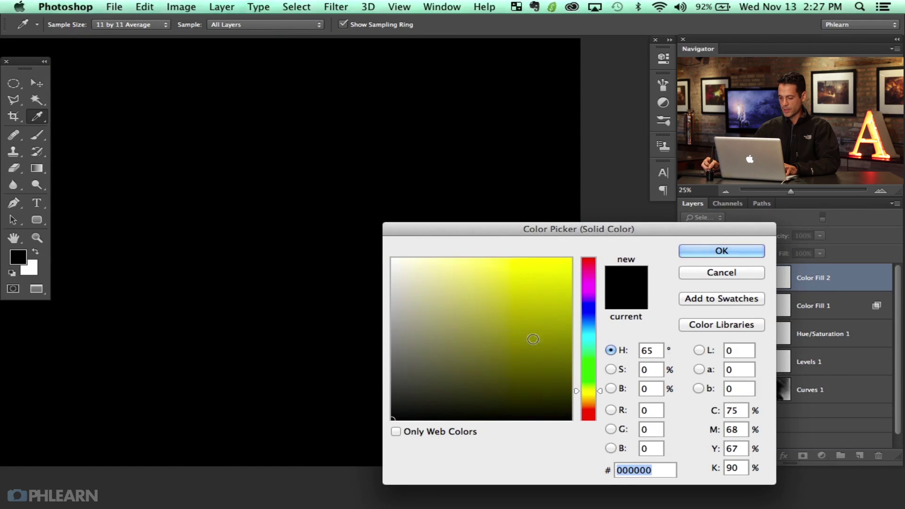
left_click(447, 265)
left_click(721, 251)
key("b")
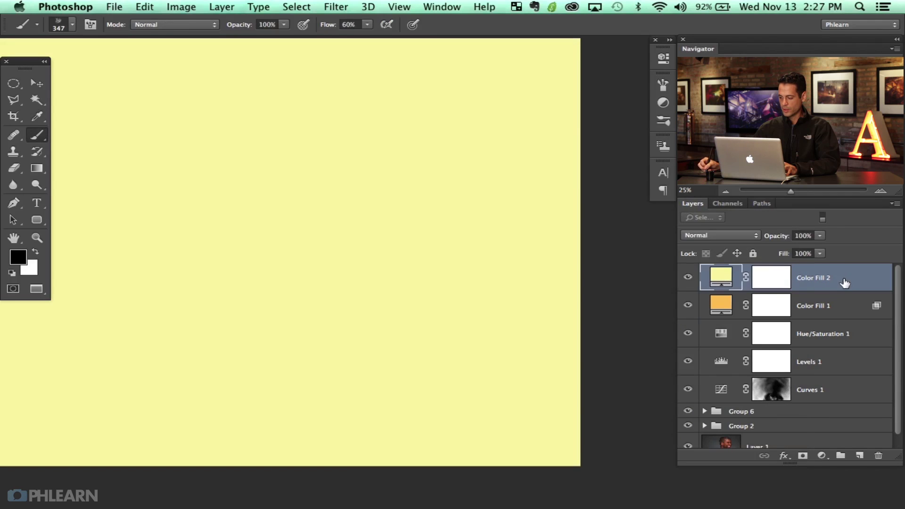
- Restrict Color Fill 2 to the brightest areas by splitting and raising the Blend If underlying-layer black point
double_click(844, 283)
left_click_drag(481, 454, 572, 446)
left_click(733, 216)
key("b")
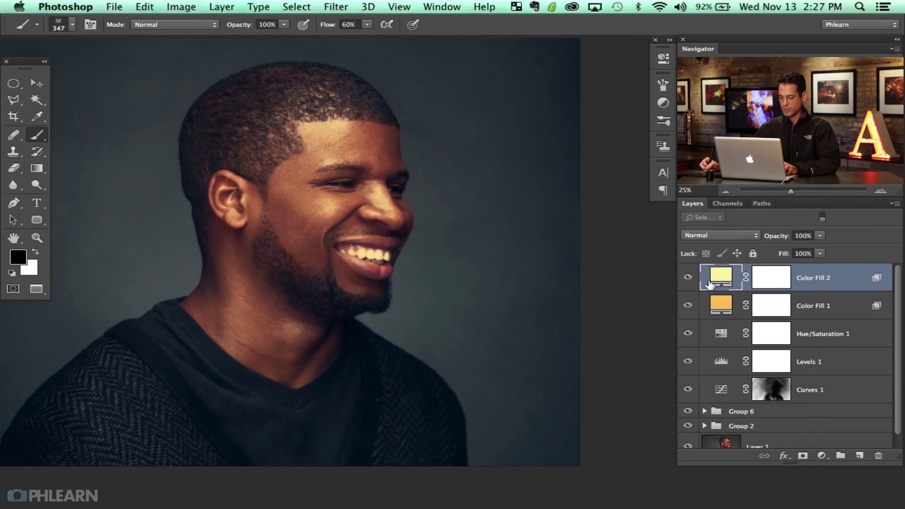
- Shift the Color Fill 2 color to a slightly warmer pale yellow
double_click(718, 280)
left_click_drag(430, 270, 439, 264)
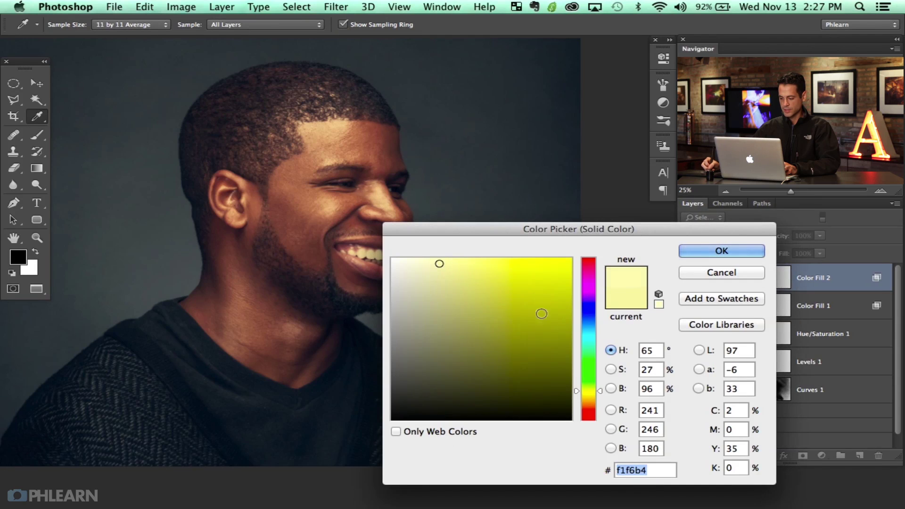
left_click_drag(589, 391, 589, 394)
mouse_move(434, 287)
left_mouse_down()
mouse_move(451, 264)
mouse_move(442, 265)
left_mouse_up()
left_click(686, 249)
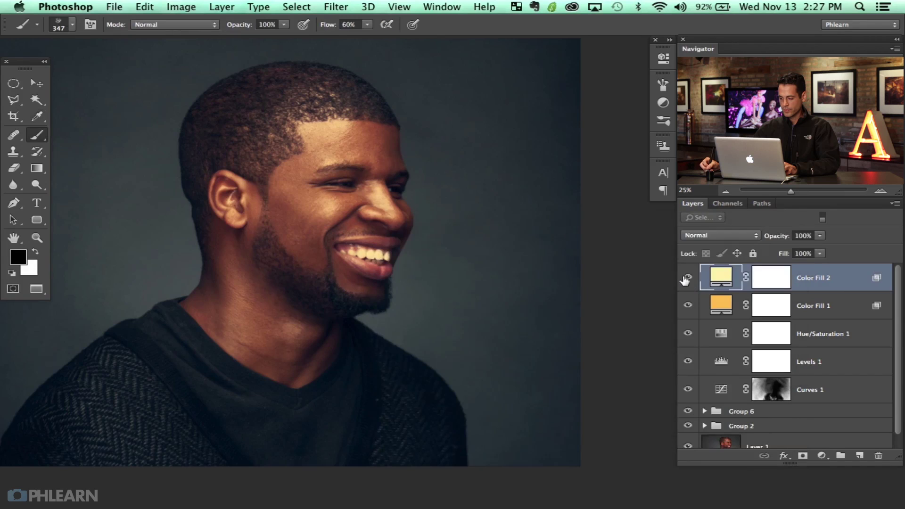
- Check the portrait with Color Fill 2 off and on, and lower the layer's opacity to 65%
left_click(688, 278)
left_click(689, 278)
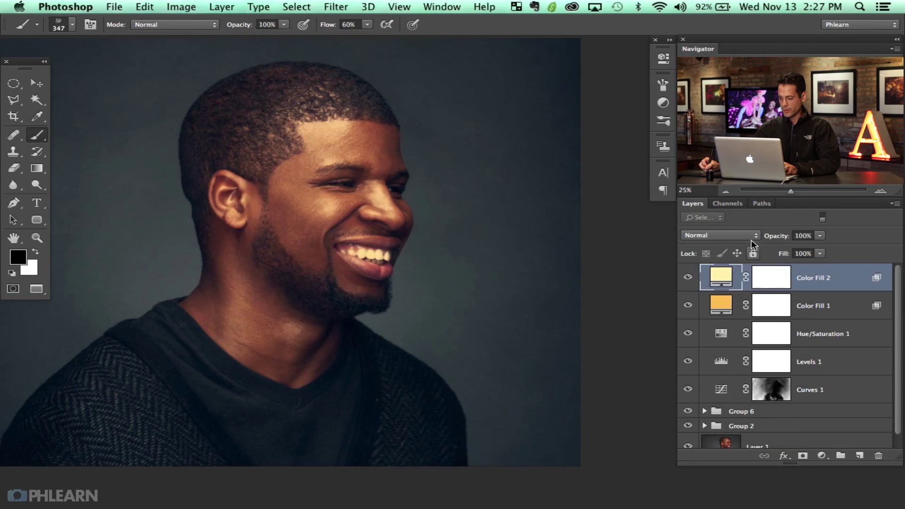
left_click_drag(756, 239, 754, 238)
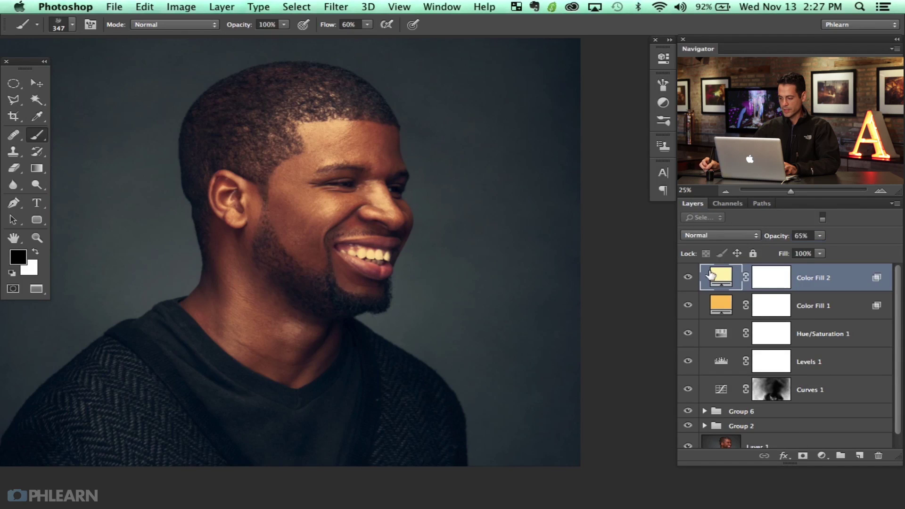
- Compare the portrait with Color Fill 1 and Color Fill 2 hidden and shown, together and separately
left_click(689, 278)
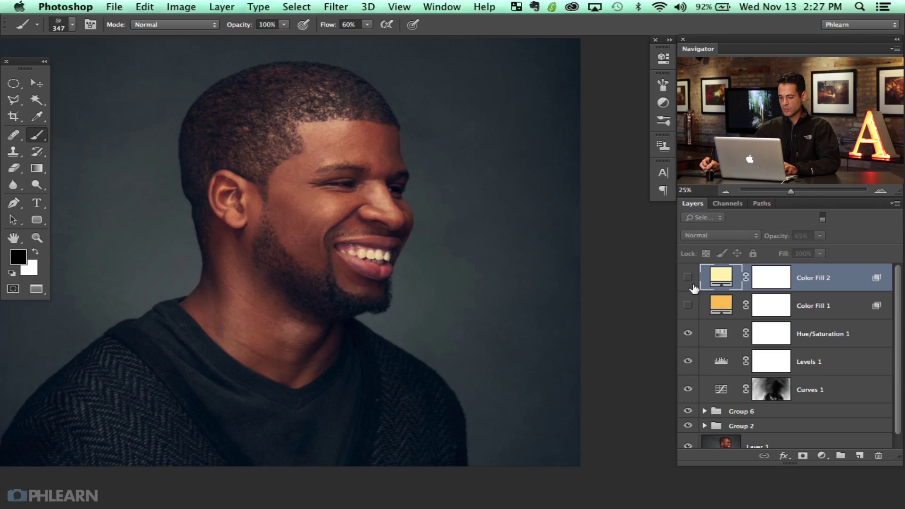
left_click(689, 282)
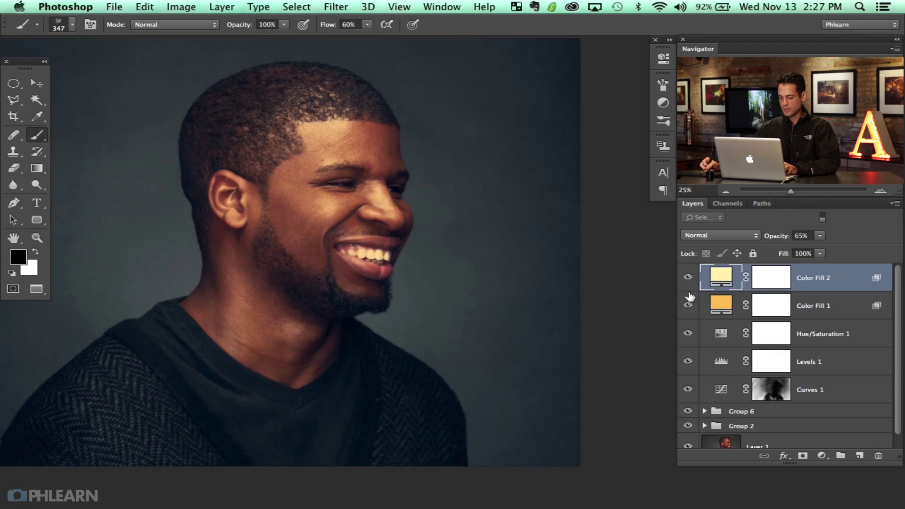
left_click(688, 278)
left_click(688, 305)
left_click(688, 306)
left_click(688, 305)
left_click(688, 306)
left_click(688, 305)
left_click(688, 306)
left_click(688, 307)
left_click(689, 307)
left_click(688, 277)
left_click(688, 278)
left_click(687, 278)
- Group Color Fill 1 and Color Fill 2, and set the group's opacity to 72% while comparing it off and on
left_click(820, 312, "shift")
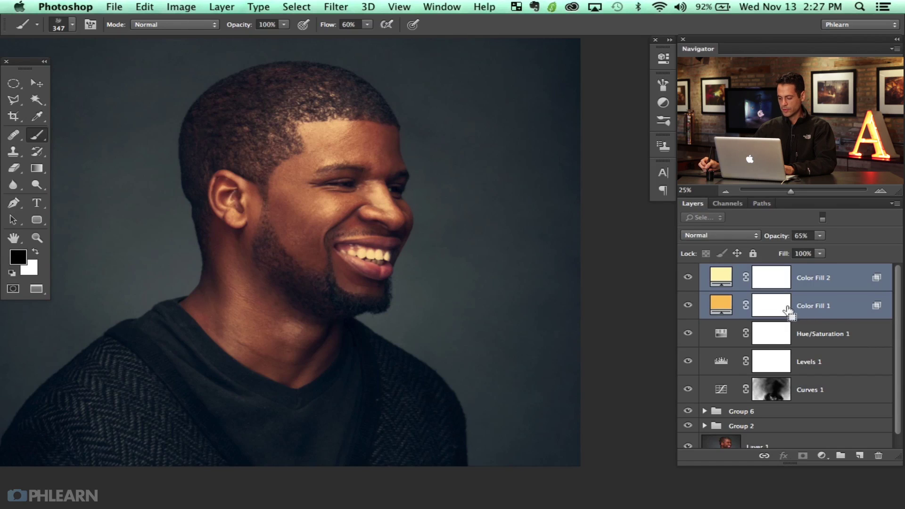
key("super+g")
left_click(688, 271)
left_click(688, 271)
left_click(688, 271)
left_click(688, 271)
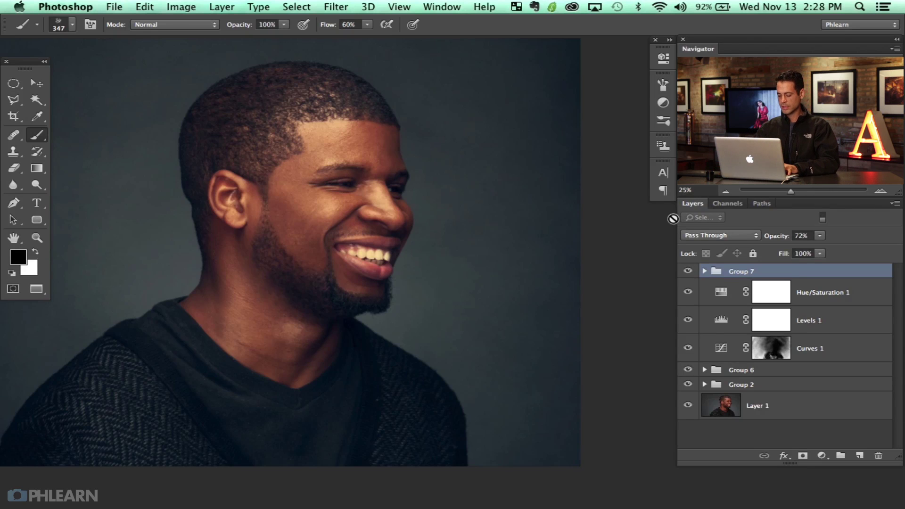
- Review the full portrait with Group 7 hidden and shown, and expand the group to show its fill layers
key("super+minus")
left_click(688, 271)
left_click(688, 271)
left_click(688, 271)
left_click(688, 271)
left_click(704, 271)
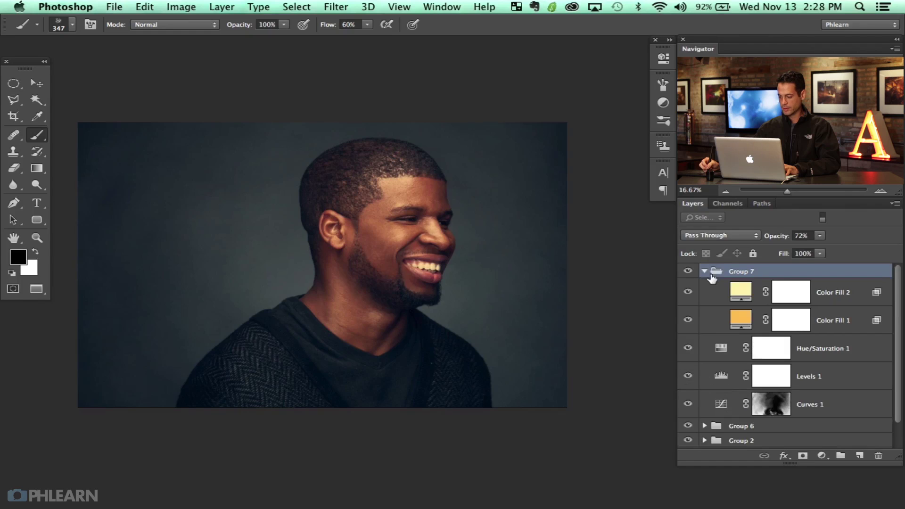
- Add a Levels adjustment above Color Fill 2, lowering the white output level to 239 in the blue channel and 244 in green
left_click(843, 302)
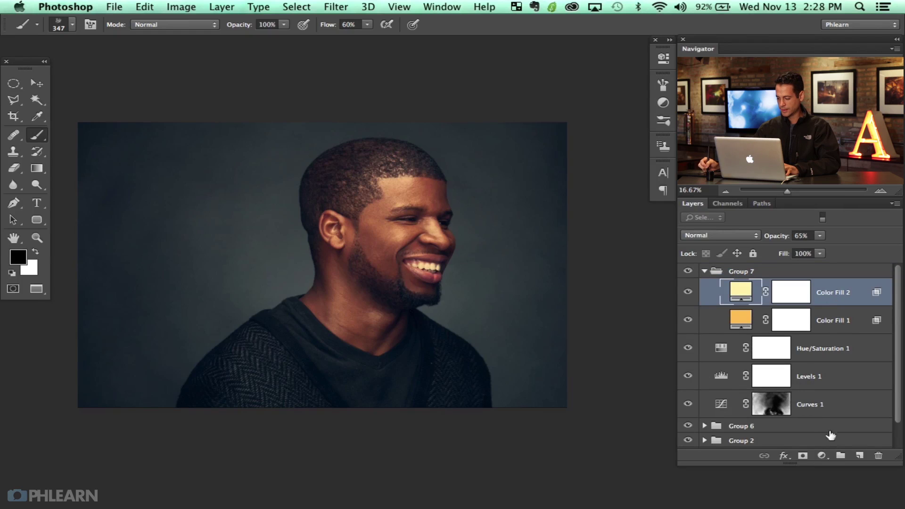
left_click(822, 456)
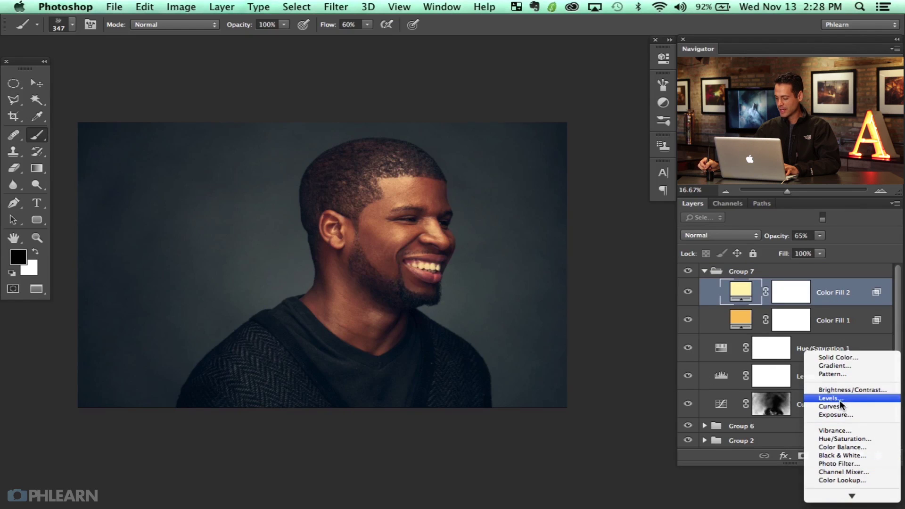
left_click(841, 395)
left_click(541, 110)
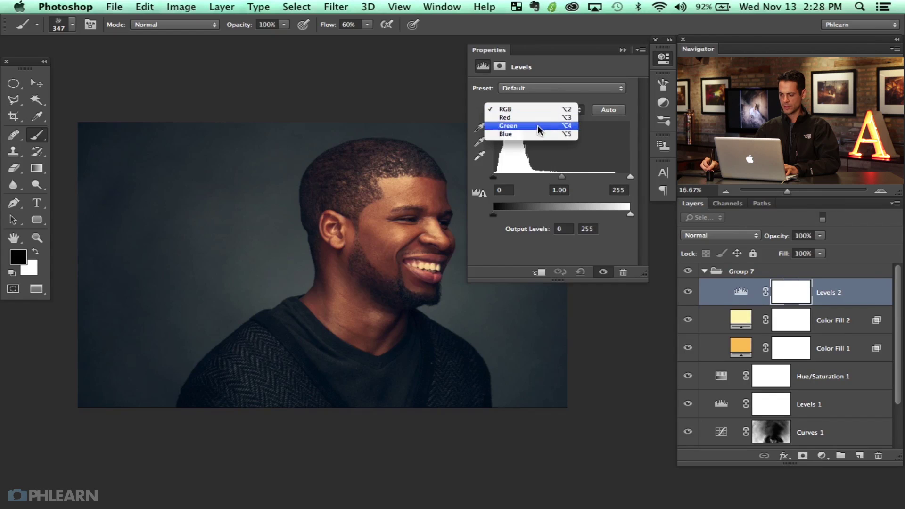
left_click(540, 134)
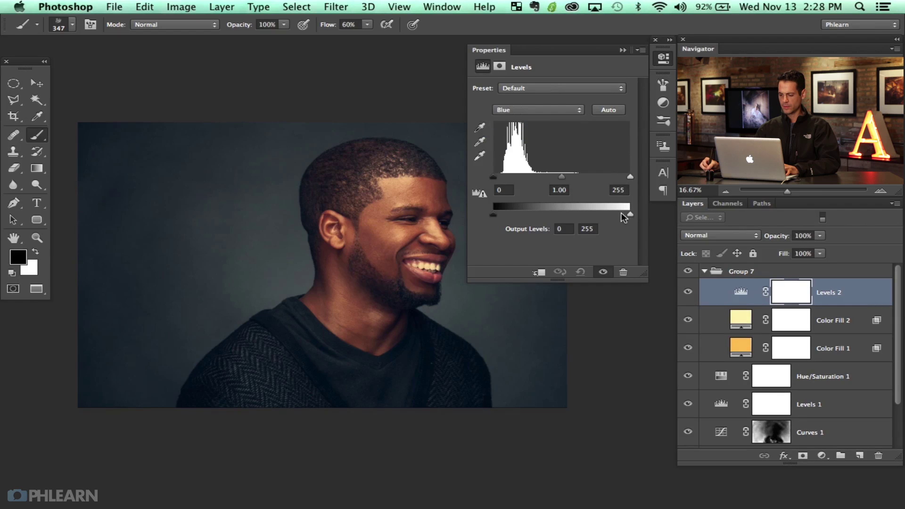
left_click_drag(621, 216, 623, 215)
left_click(540, 111)
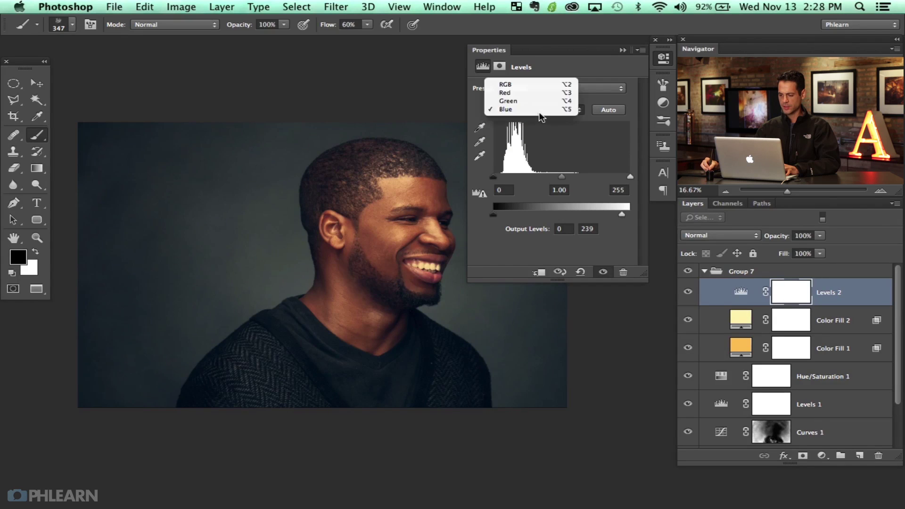
left_click(537, 101)
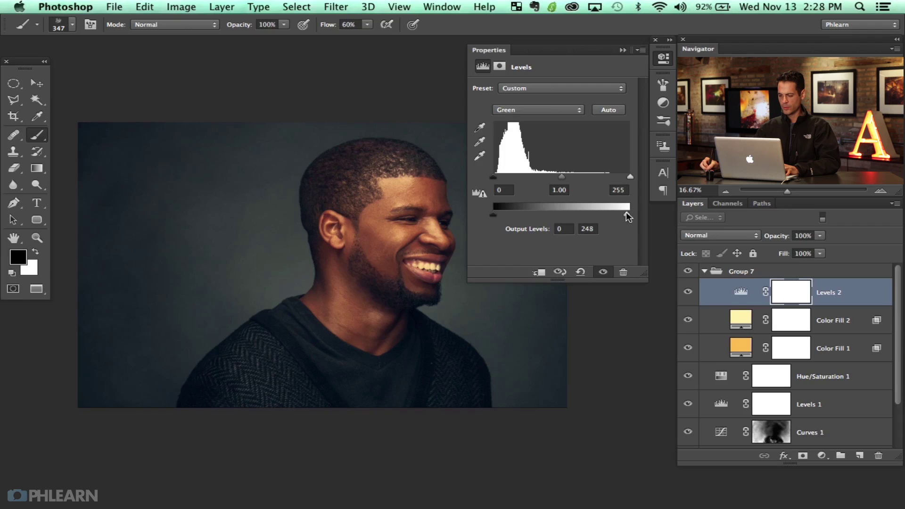
- Compare the portrait with the Levels 2 adjustment hidden and shown
left_click(688, 293)
left_click(688, 292)
left_click(688, 292)
left_click(688, 292)
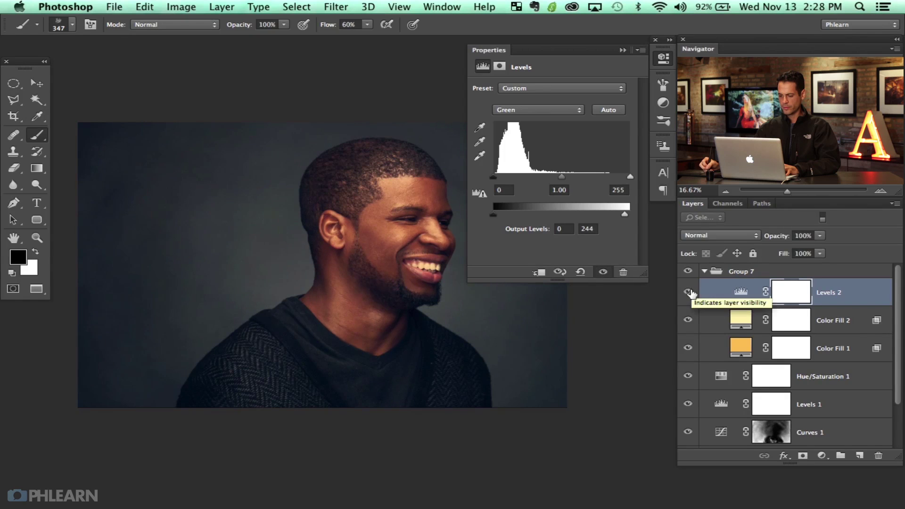
left_click(688, 293)
left_click(688, 293)
left_click(688, 293)
left_click(688, 293)
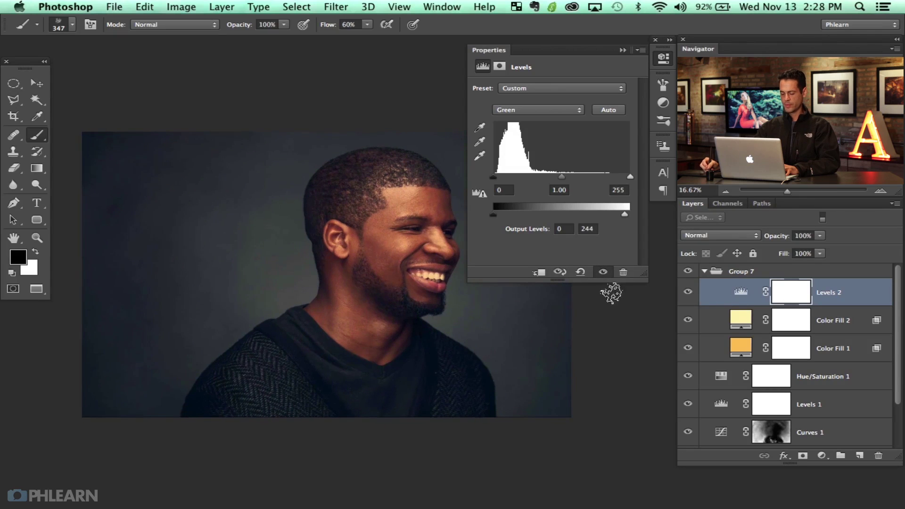
- Add a Curves adjustment above Levels 2 that brightens the midtones, moving input 113 to output 145
left_click(821, 455)
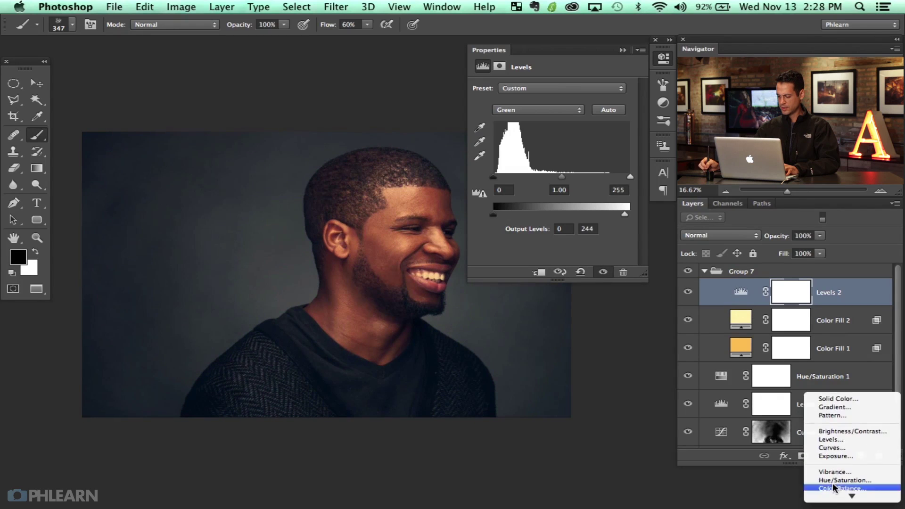
left_click(822, 448)
left_click_drag(560, 177, 558, 163)
- Make an elliptical selection around the face and restrict the Curves 2 mask to that ellipse, with black everywhere else
key("m")
left_click_drag(372, 219, 446, 282)
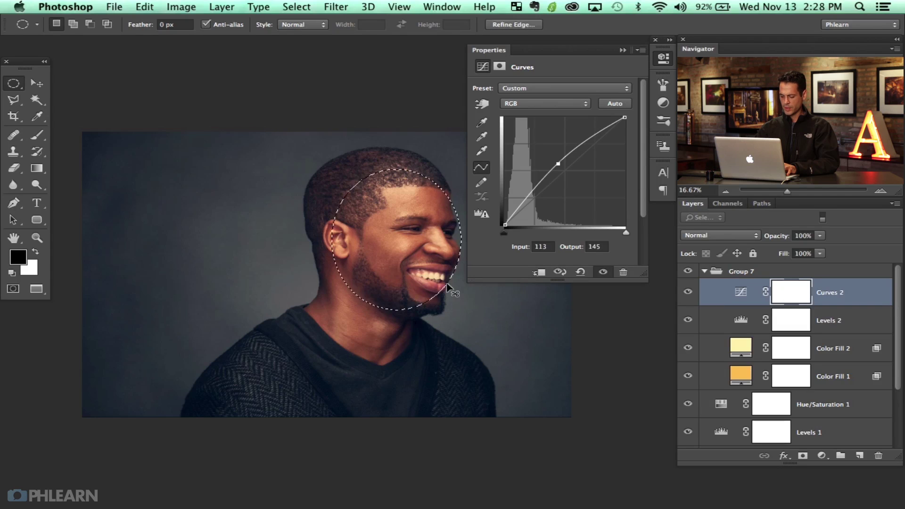
key("alt+BackSpace")
key("super+d")
key("super+i")
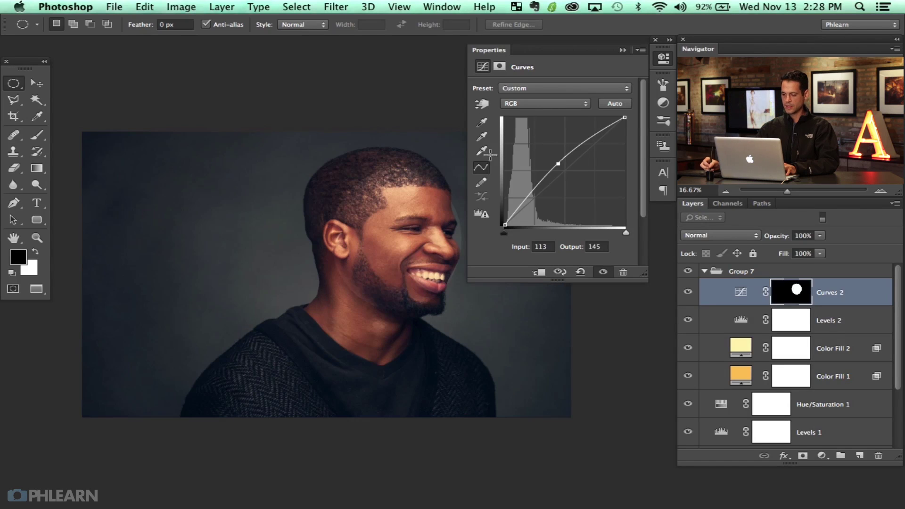
- Soften the elliptical Curves 2 mask with a Gaussian Blur and compare the portrait with the layer off and on
key("super+alt+f")
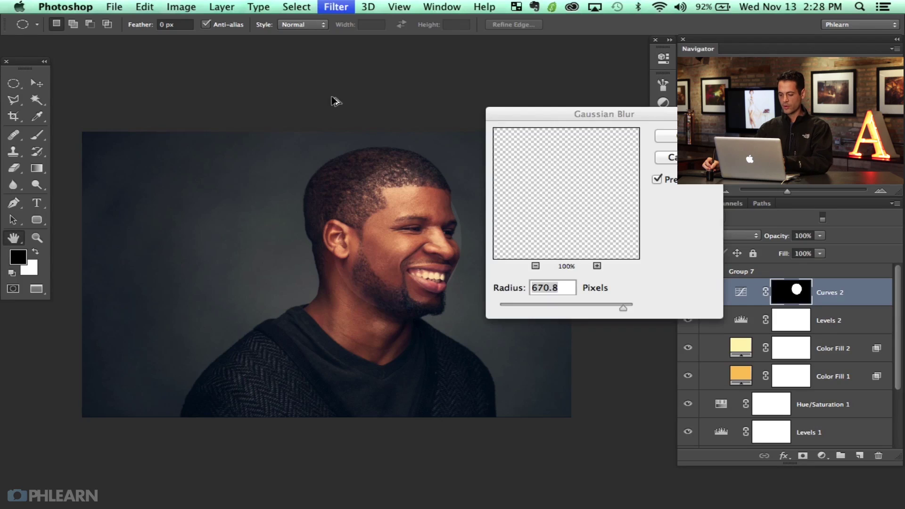
left_click(580, 304)
left_click_drag(589, 304, 610, 303)
key("Return")
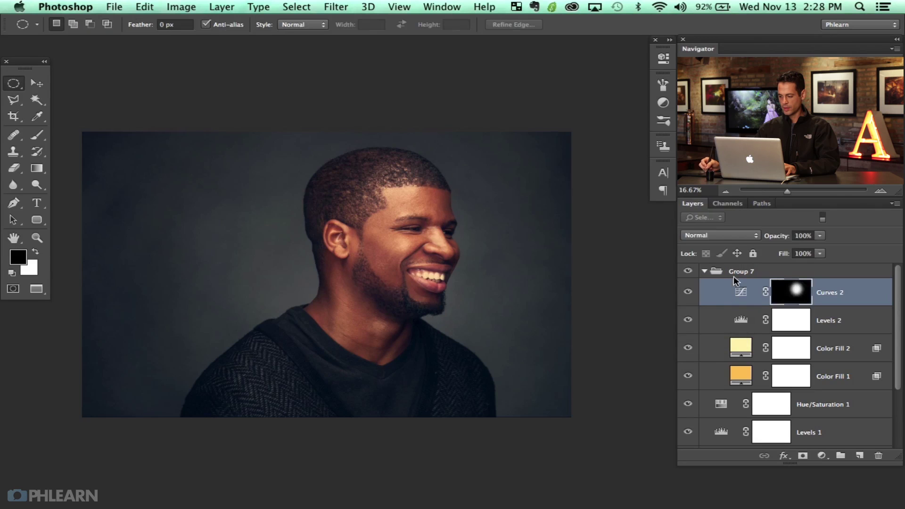
left_click(688, 293)
left_click(689, 292)
left_click(690, 292)
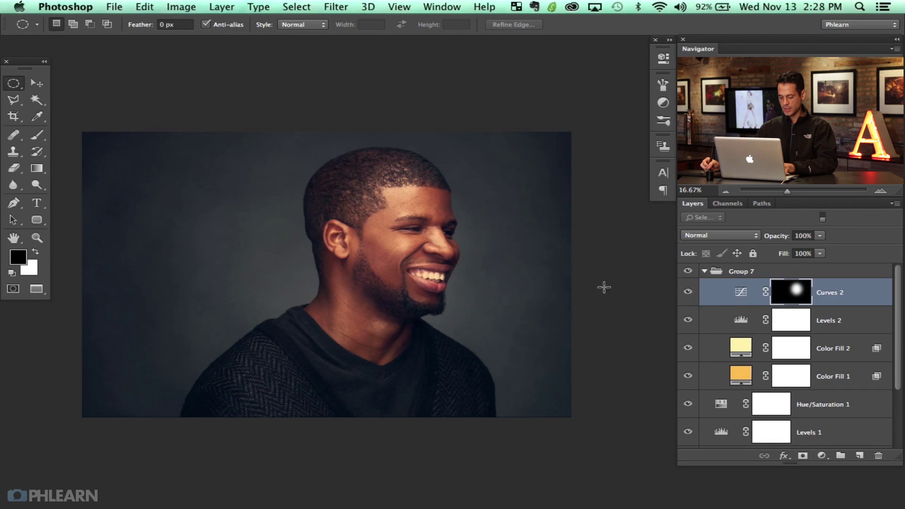
- Enlarge the blurred spot on the Curves 2 mask with Free Transform and compare the layer off and on
key("ctrl+t")
left_click_drag(521, 363, 550, 384)
key("Return")
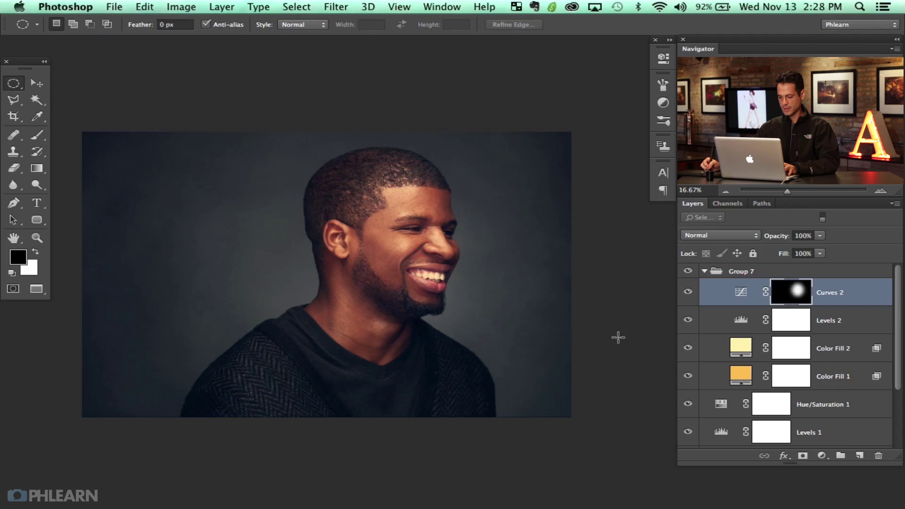
left_click(688, 293)
left_click(688, 292)
left_click(689, 293)
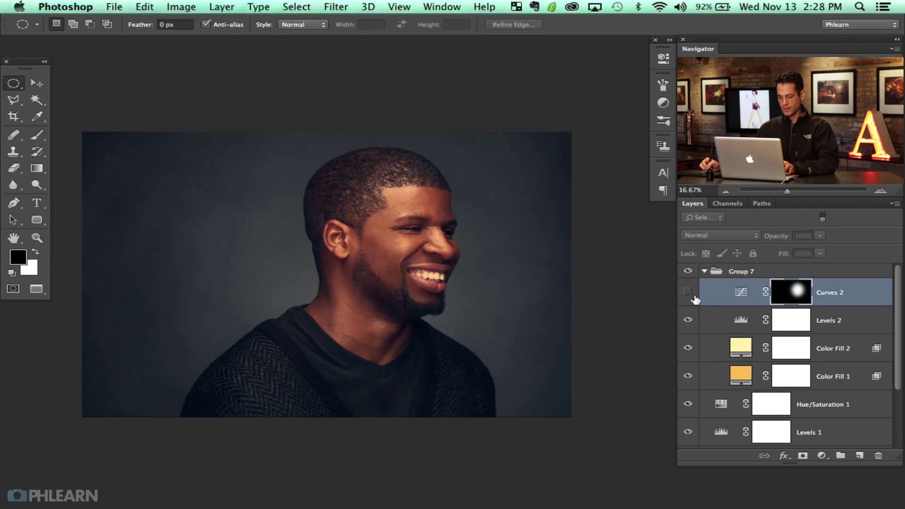
left_click(688, 293)
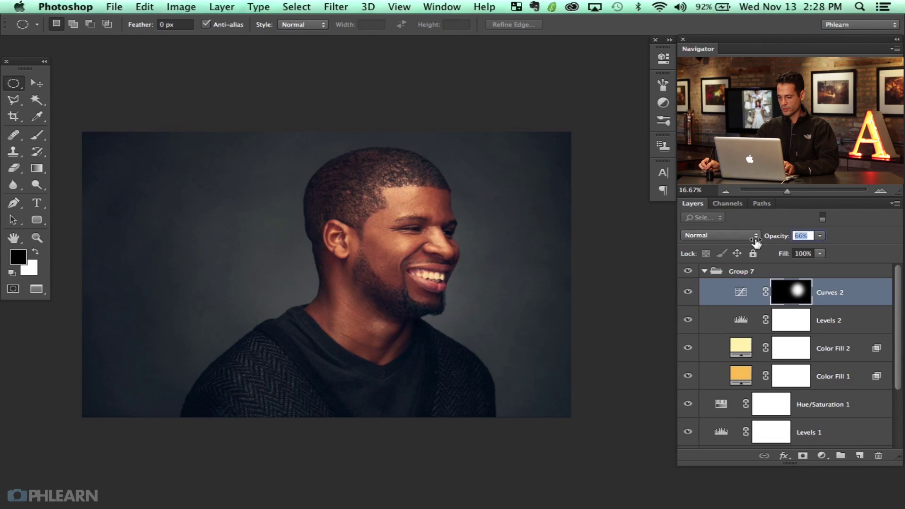
- Reduce the opacity of Curves 2 to 64% while comparing the portrait with the layer off and on
left_click(687, 294)
left_click(688, 293)
left_click(688, 293)
left_click(689, 293)
left_click(691, 295)
left_click(689, 294)
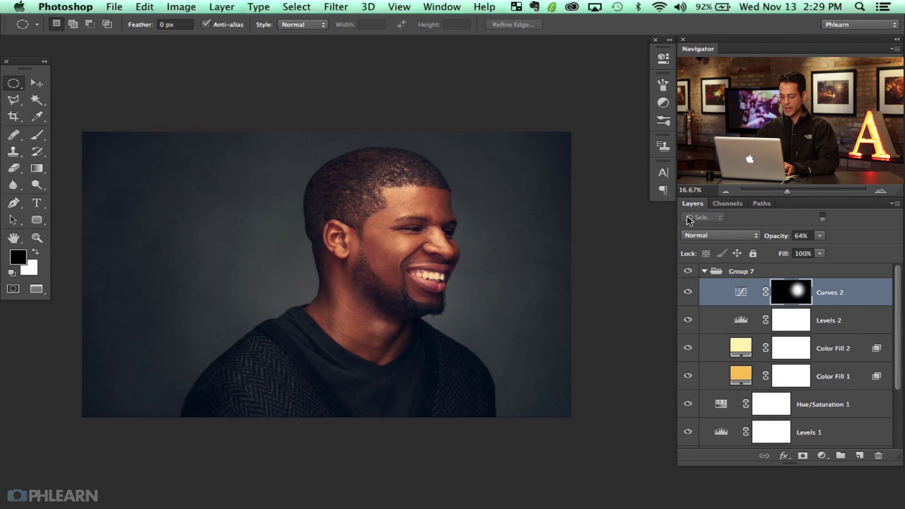
- Stamp the visible image onto a new desaturated layer above Curves 2 and set its blend mode to Overlay
key("super+alt+shift+n")
key("super+alt+shift+e")
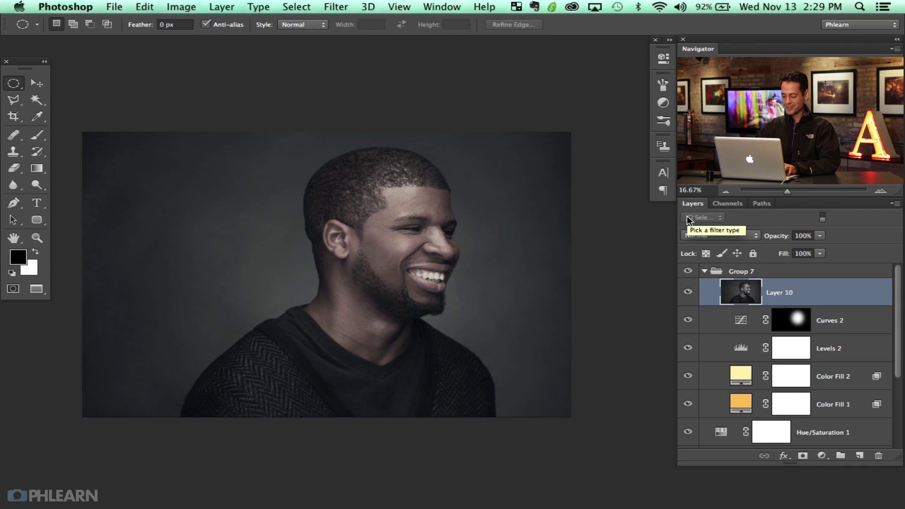
key("super+equal")
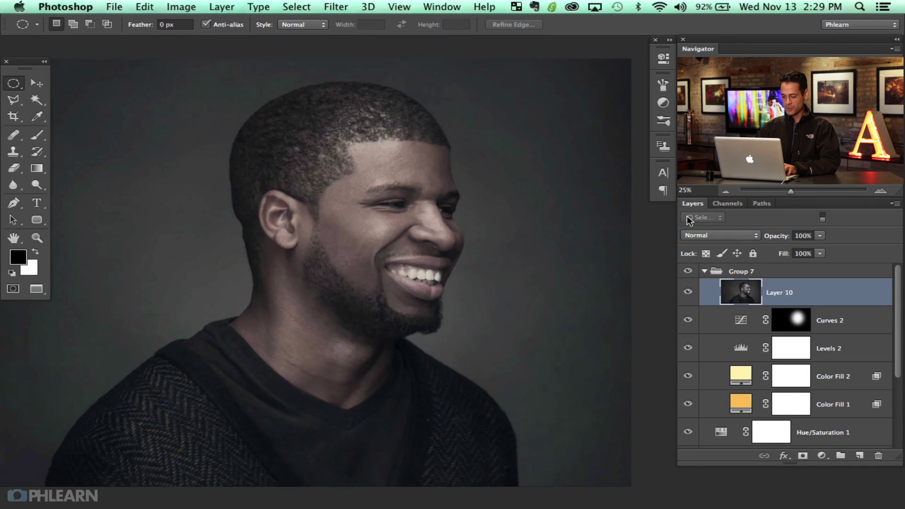
left_click(700, 237)
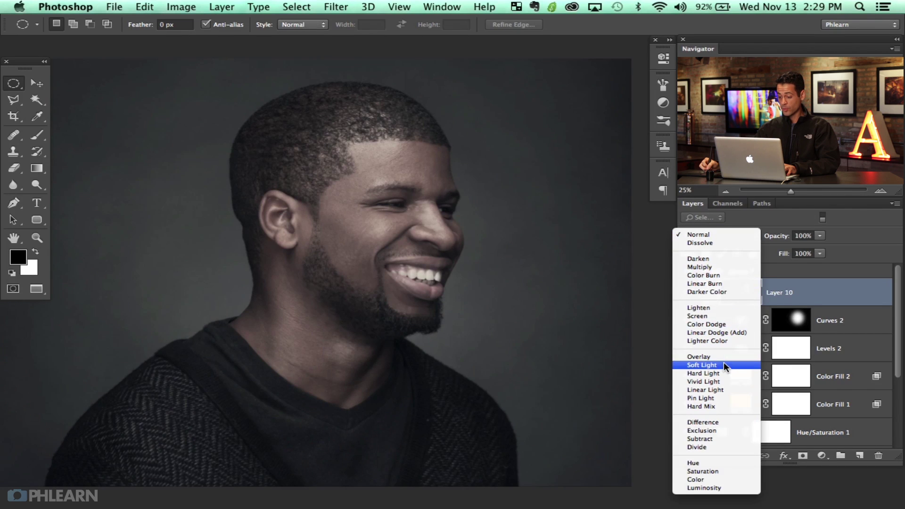
left_click(720, 356)
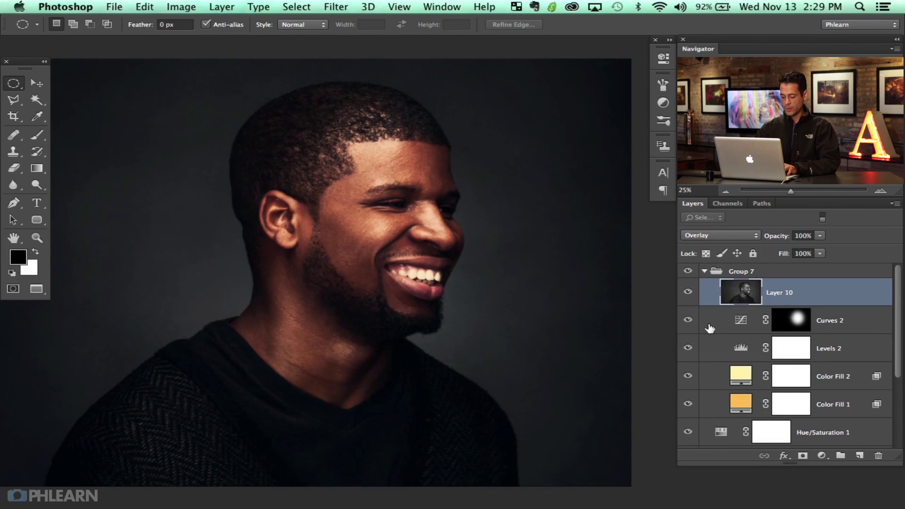
- Apply a High Pass filter with a radius of 8.9 pixels to Layer 10 and compare the sharpening off and on
key("super+alt+f")
left_click_drag(94, 292, 132, 292)
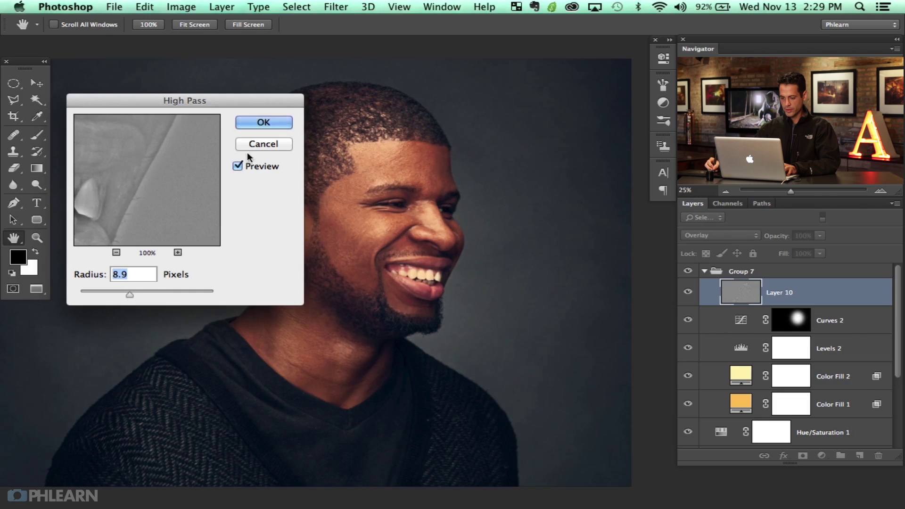
key("Return")
left_click(688, 292)
left_click(688, 292)
left_click(688, 292)
left_click(688, 292)
- Duplicate the High Pass layer and group the copy together with Layer 10
key("super+equal")
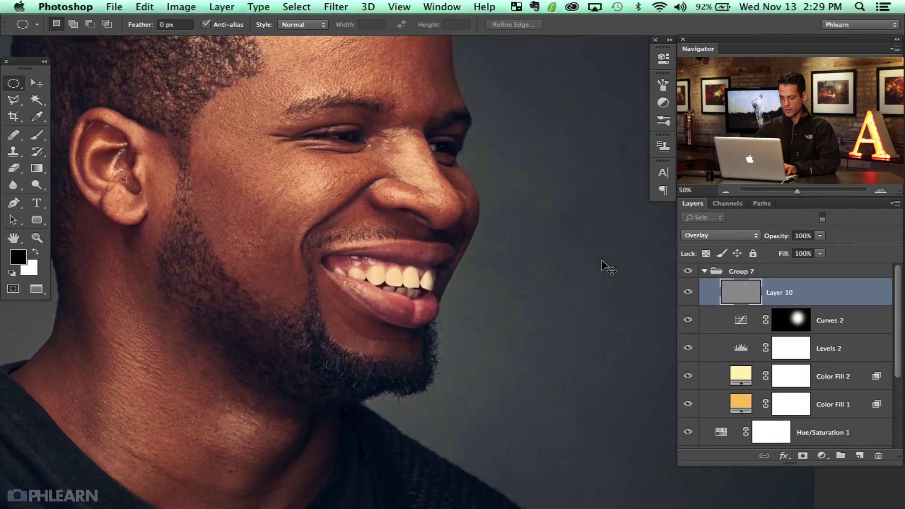
left_click_drag(448, 357, 501, 405)
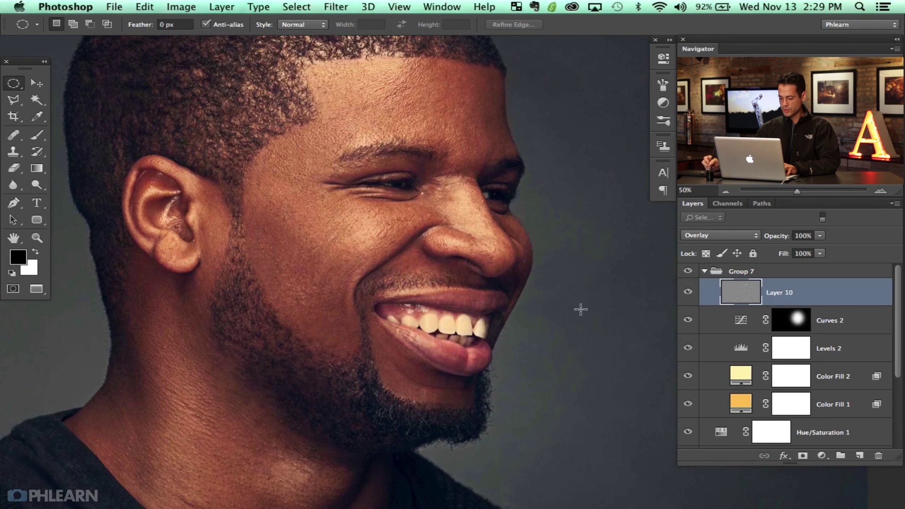
key("super+j")
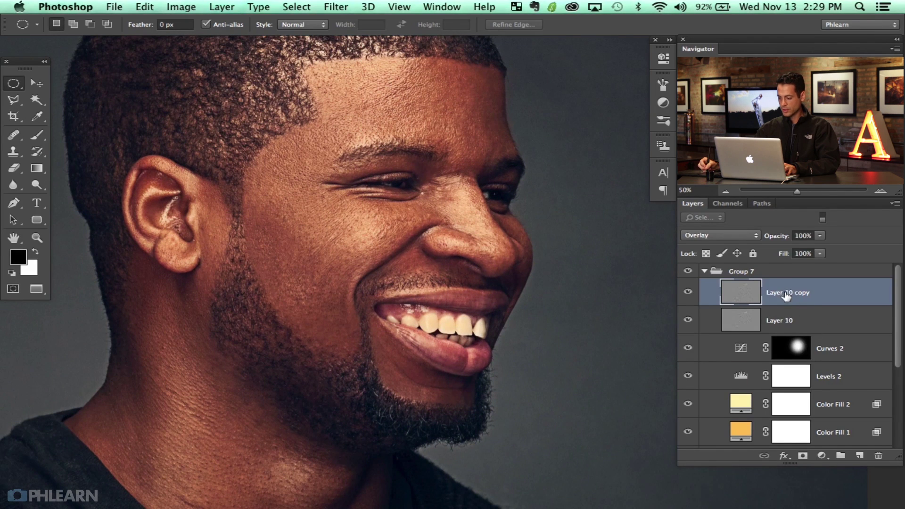
left_click(823, 324, "shift")
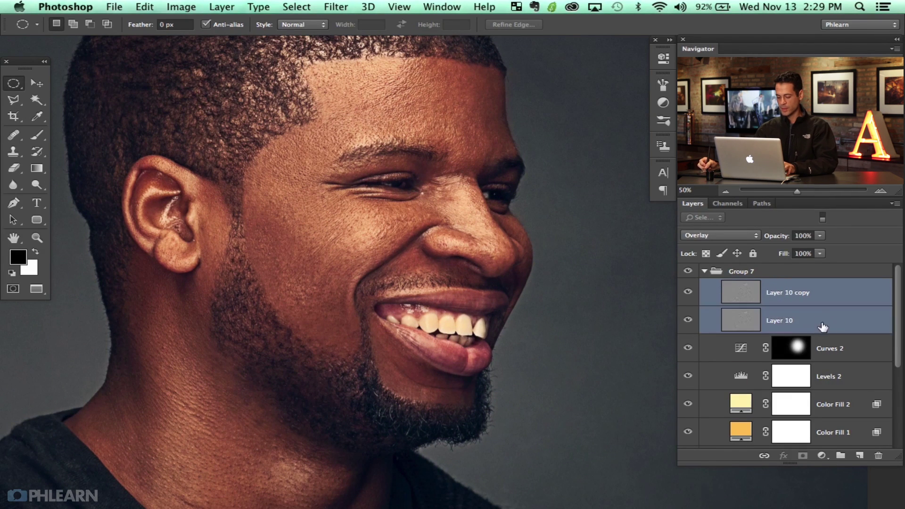
key("super+g")
- Check the sharpening group off and on, and give Group 8 a layer mask inverted to black
left_click(688, 286)
left_click(687, 286)
key("super+m")
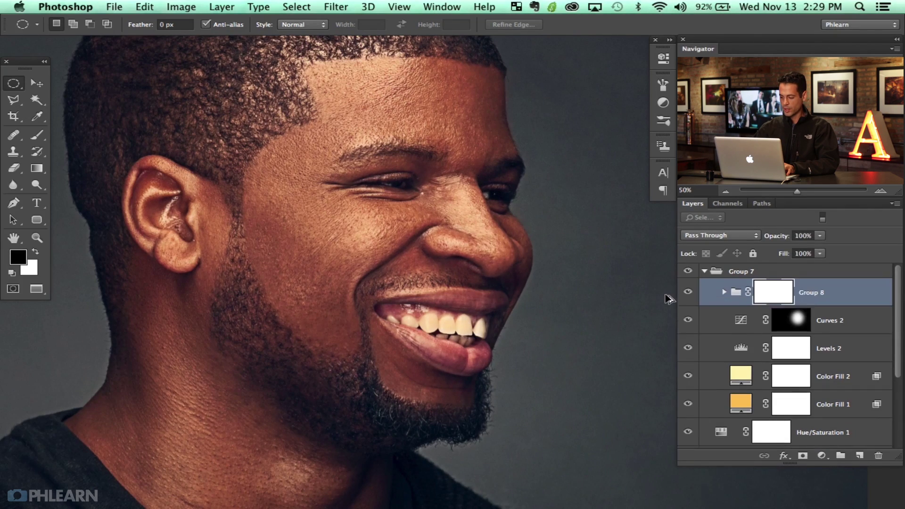
key("super+i")
- Paint white on the Group 8 mask over the eyes and along the beard, using a soft brush at 80 and 115 px
key("b")
right_click(339, 186)
double_click(365, 271)
left_click_drag(374, 205, 283, 202)
key("x")
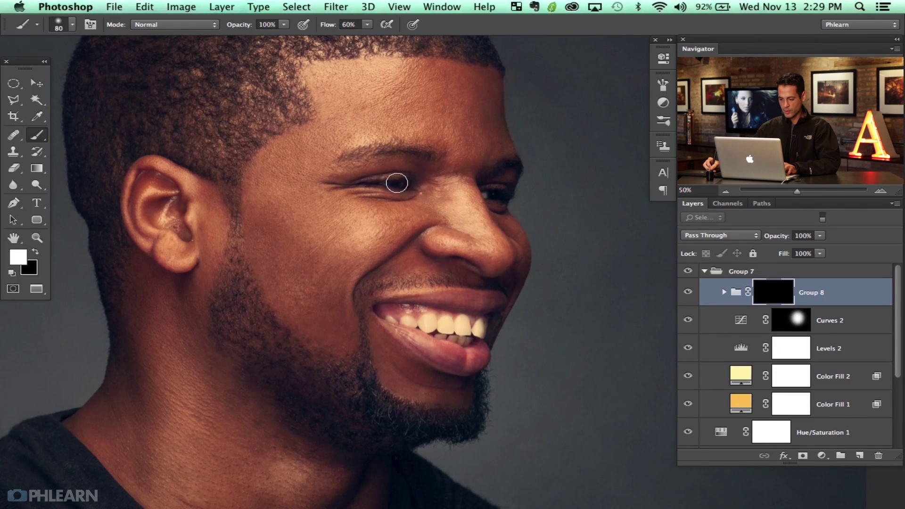
mouse_move(393, 191)
left_mouse_down()
mouse_move(384, 184)
mouse_move(399, 184)
mouse_move(401, 195)
left_mouse_up()
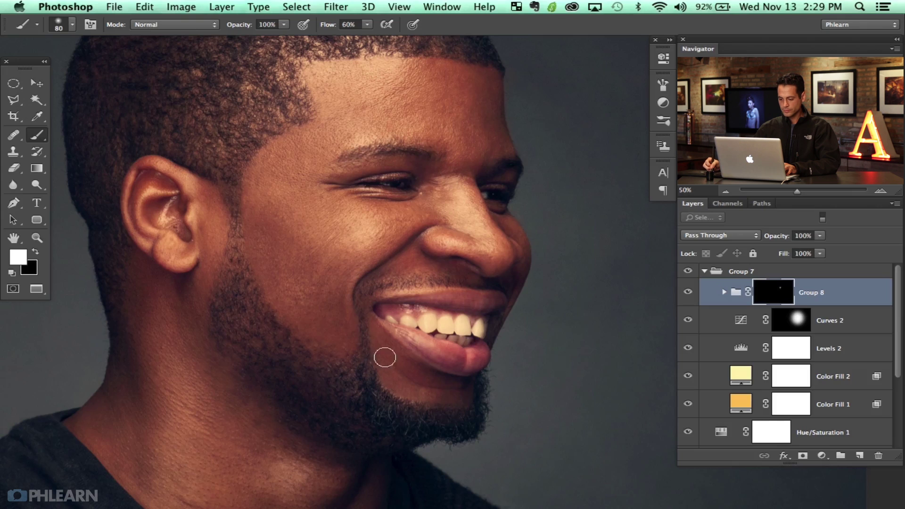
left_click(306, 376, "ctrl+alt")
left_click_drag(307, 359, 318, 359, "ctrl+alt")
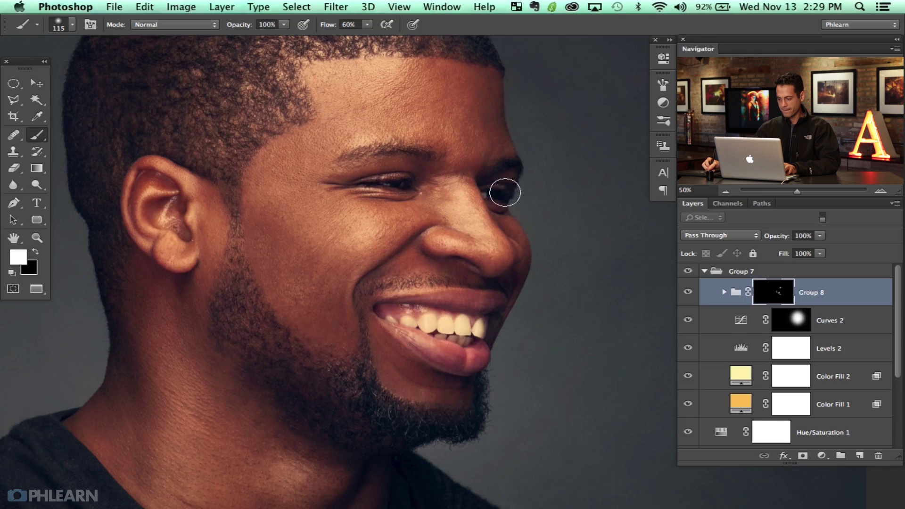
- Enlarge the brush to 291 px and paint white on the Group 8 mask over the hair to sharpen it
left_click_drag(314, 76, 353, 178)
left_click(316, 188, "ctrl+alt")
left_click_drag(291, 144, 334, 131, "ctrl+alt")
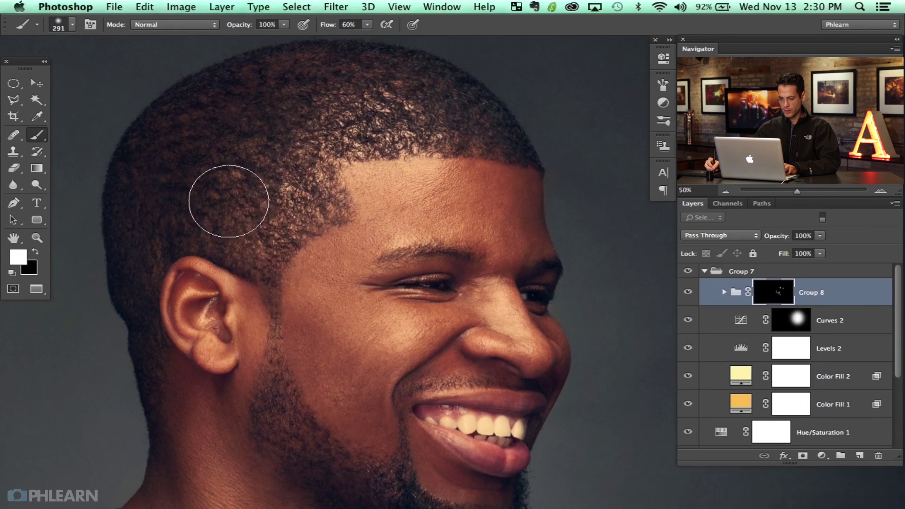
left_click_drag(386, 128, 394, 125)
left_click_drag(304, 225, 292, 232)
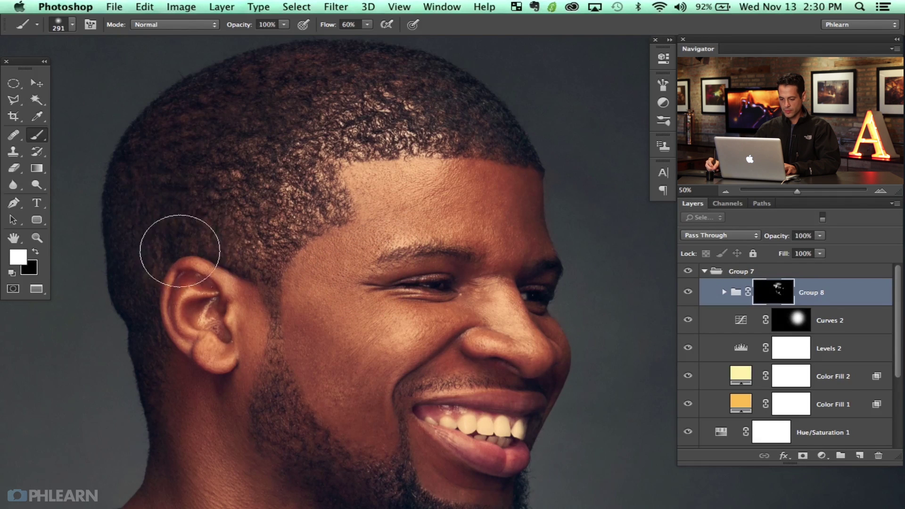
- Paint white on the Group 8 mask over the beard and cheek, reducing the brush to 197 px
key("x")
left_click_drag(269, 408, 253, 307)
key("x")
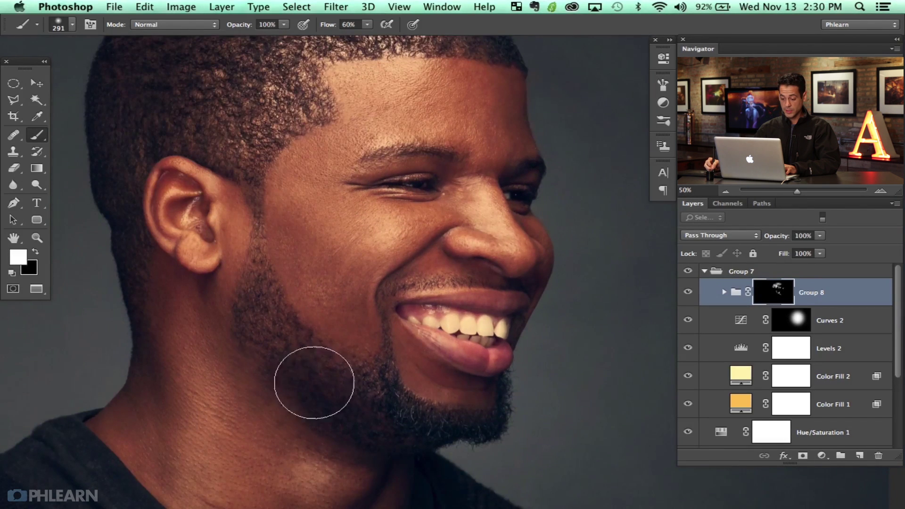
left_click_drag(331, 348, 334, 374)
left_click_drag(415, 214, 399, 218)
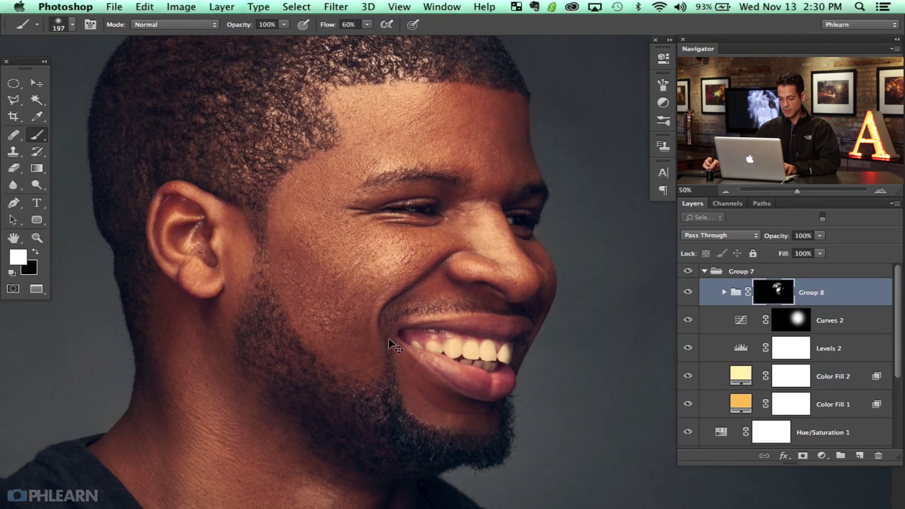
- Undo the last strokes painted over the cheek on the Group 8 mask, and compare Group 8 off and on
key("super+equal")
key("super+equal")
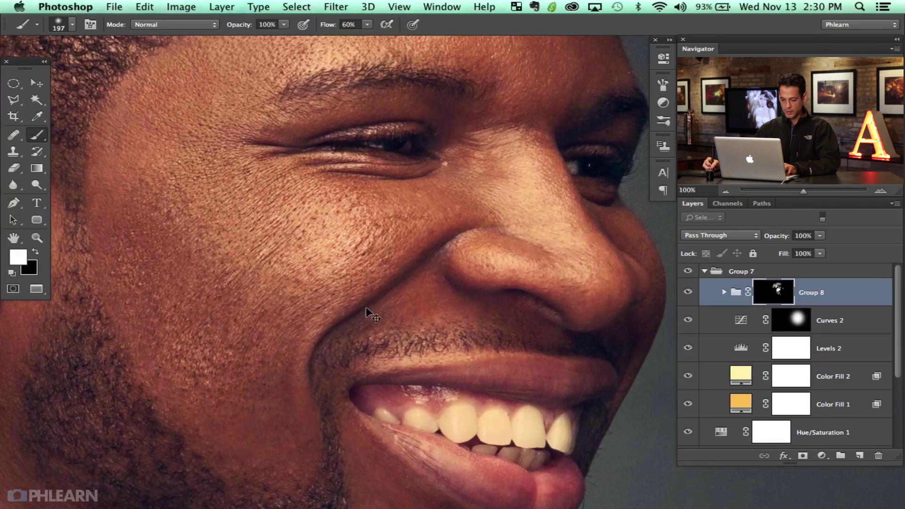
key("super+z")
key("super+z")
key("super+z")
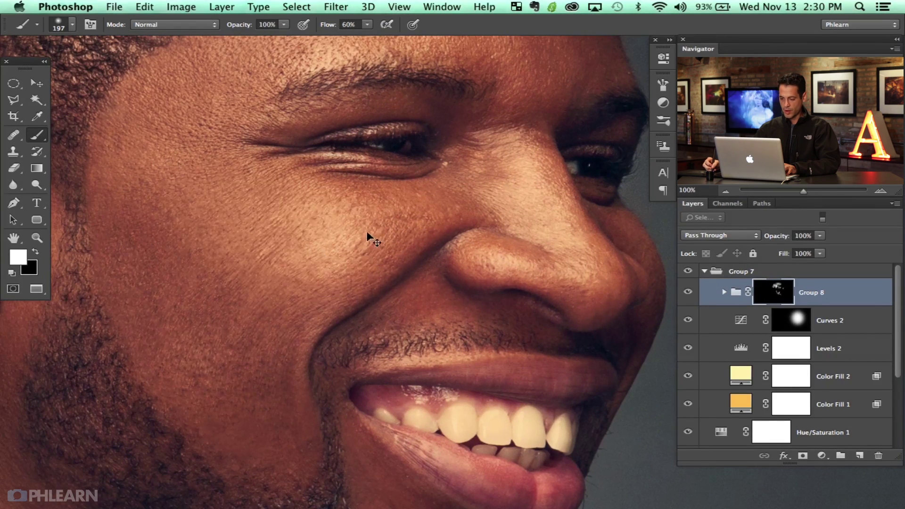
left_click(688, 293)
left_click(688, 293)
- Paint white on the Group 8 mask over both sides of the patterned cardigan, enlarging the brush to 491 px
left_click_drag(418, 155, 377, 155, "ctrl+alt")
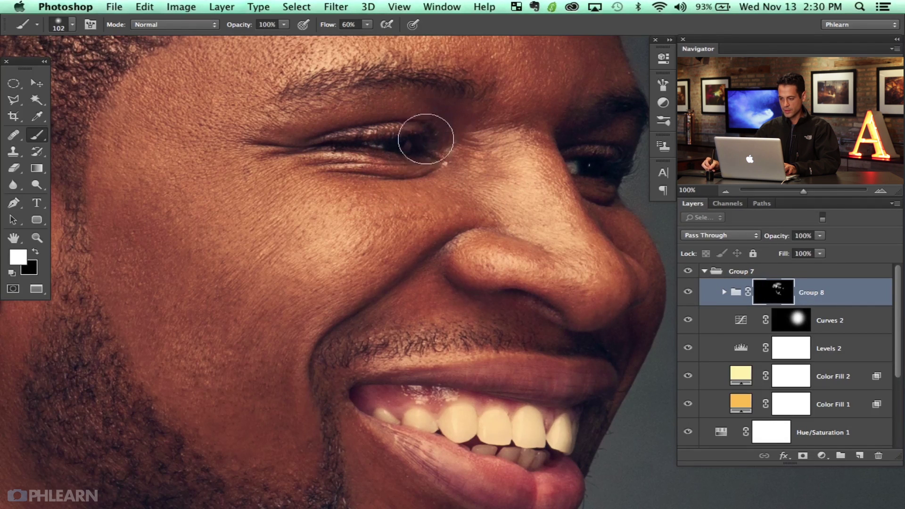
left_click_drag(361, 223, 360, 214)
scroll(360, 213, "down", 5)
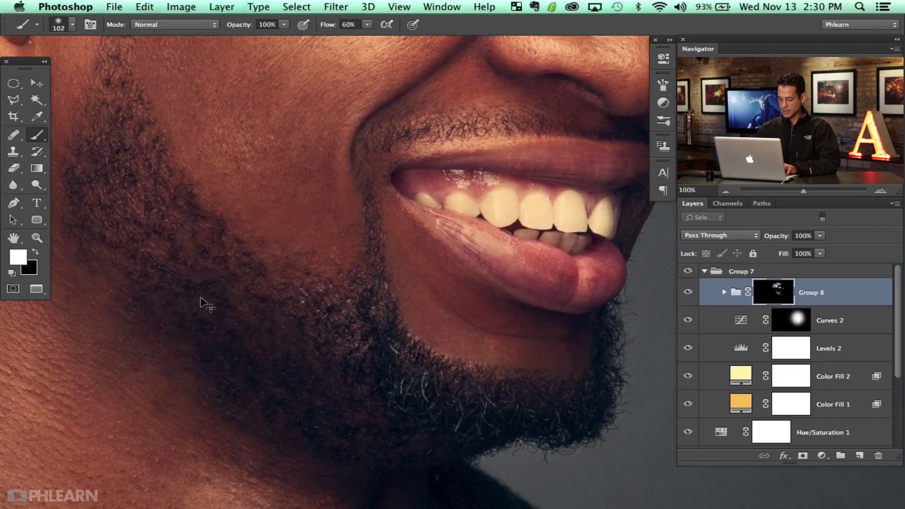
key("super+minus")
key("super+minus")
key("super+minus")
key("super+minus")
left_click_drag(393, 337, 274, 282)
left_click_drag(250, 354, 270, 372)
mouse_move(268, 372)
left_mouse_down()
mouse_move(242, 352)
mouse_move(274, 379)
mouse_move(325, 396)
left_mouse_up()
left_click_drag(486, 369, 470, 393)
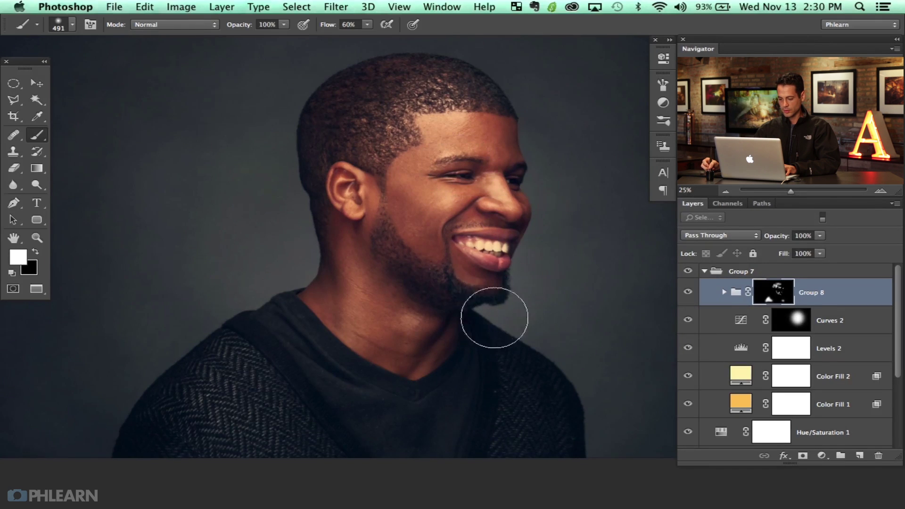
- Compare the portrait with Group 7 off and on
scroll(603, 343, "left", 3)
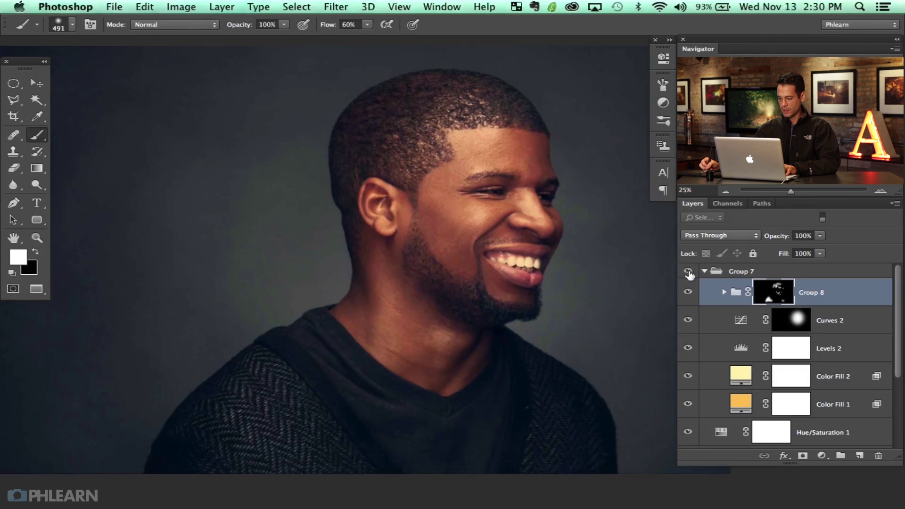
left_click(689, 274)
left_click(689, 273)
left_click(689, 274)
left_click(688, 272)
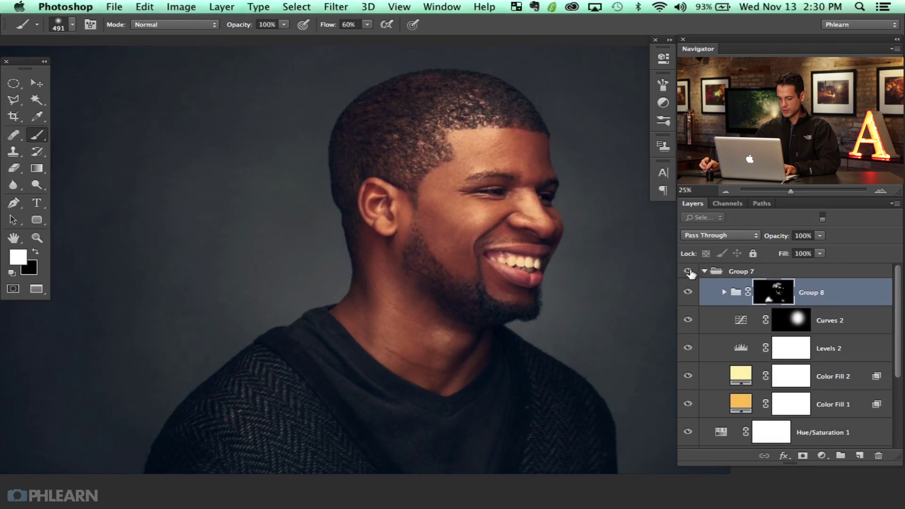
- Collapse Group 7 and put it in a new group together with Hue/Saturation 1, Levels 1 and Curves 1
left_click(707, 272)
key("x")
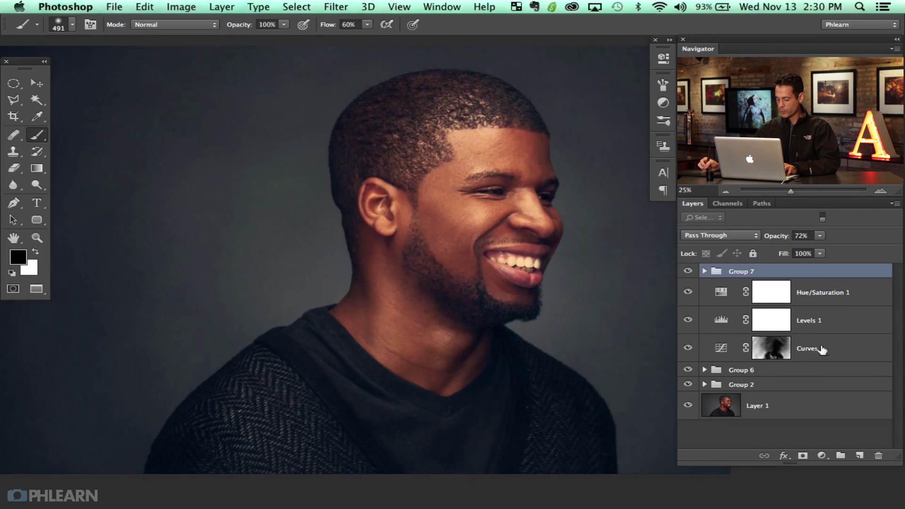
left_click(822, 348, "shift")
key("ctrl+g")
- Compare Group 9 off and on, and review its toning layers one by one from Curves 1 upward
left_click(688, 272)
left_click(687, 273)
left_click(688, 273)
left_click(689, 274)
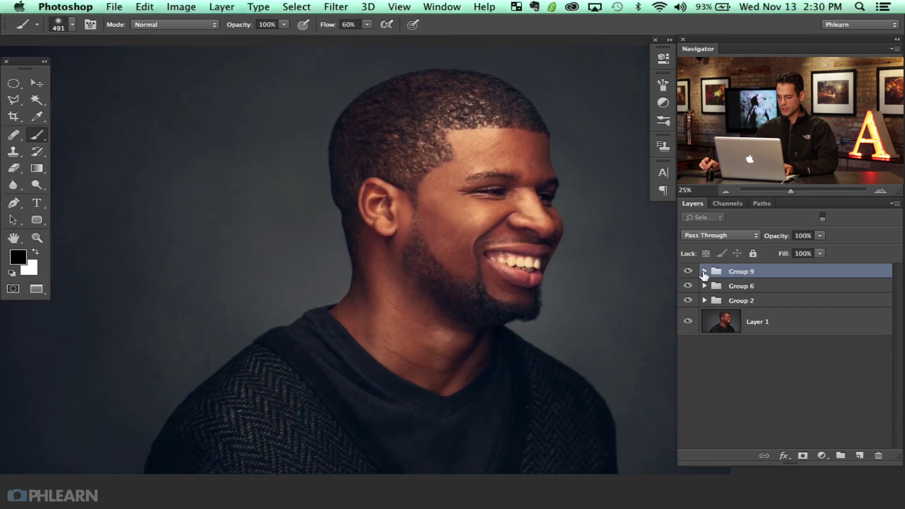
left_click(704, 272)
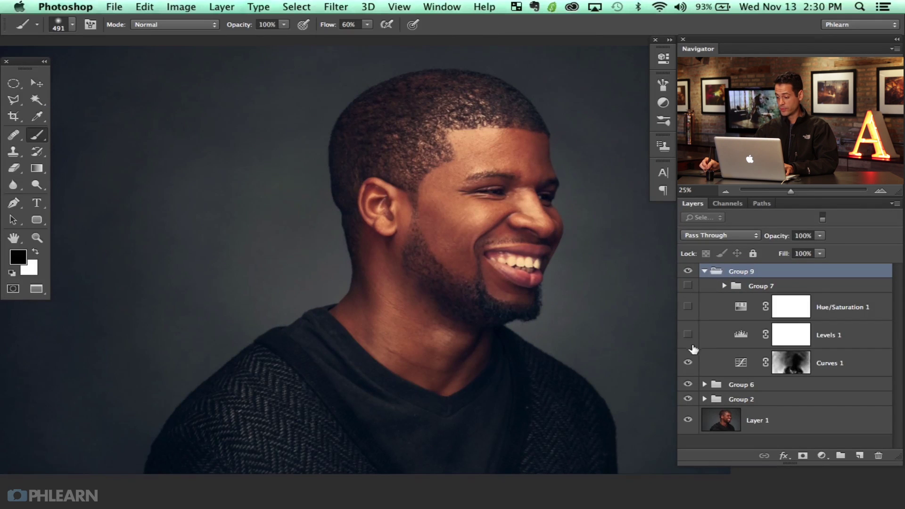
left_click(688, 286)
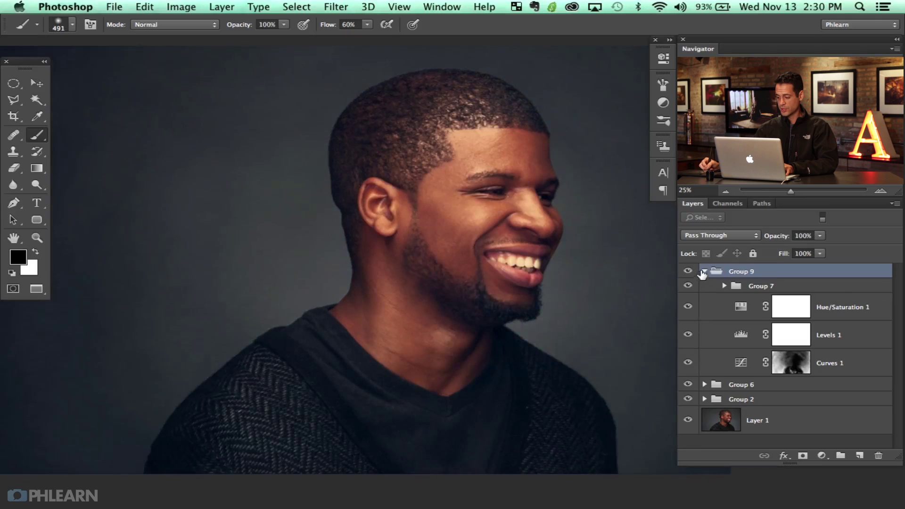
- Collapse Group 9 and add a new empty layer directly above Group 6
left_click(704, 272)
left_click(768, 287)
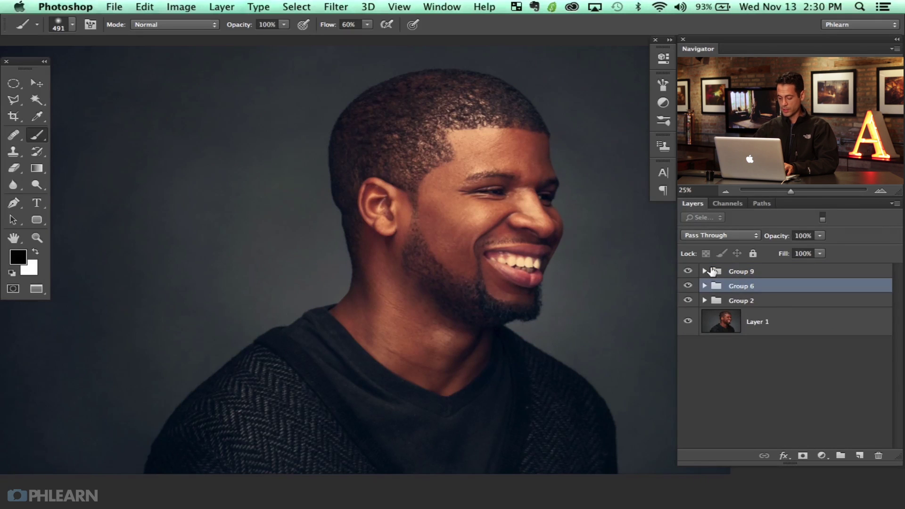
key("super+alt+shift+n")
left_click(391, 298, "alt")
mouse_move(243, 238)
left_mouse_down()
mouse_move(287, 347)
mouse_move(256, 430)
mouse_move(309, 442)
left_mouse_up()
key("super+z")
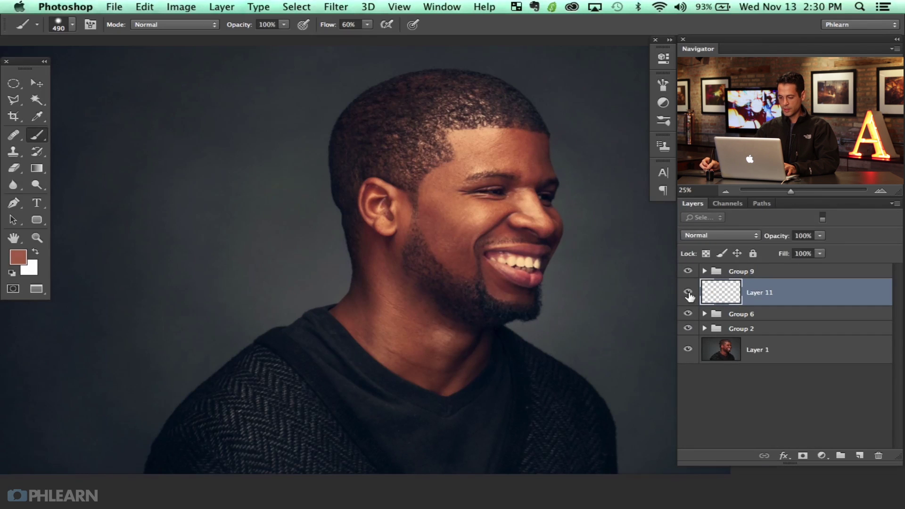
- Hide Group 9 and stamp the visible image onto Layer 11
key("super+minus")
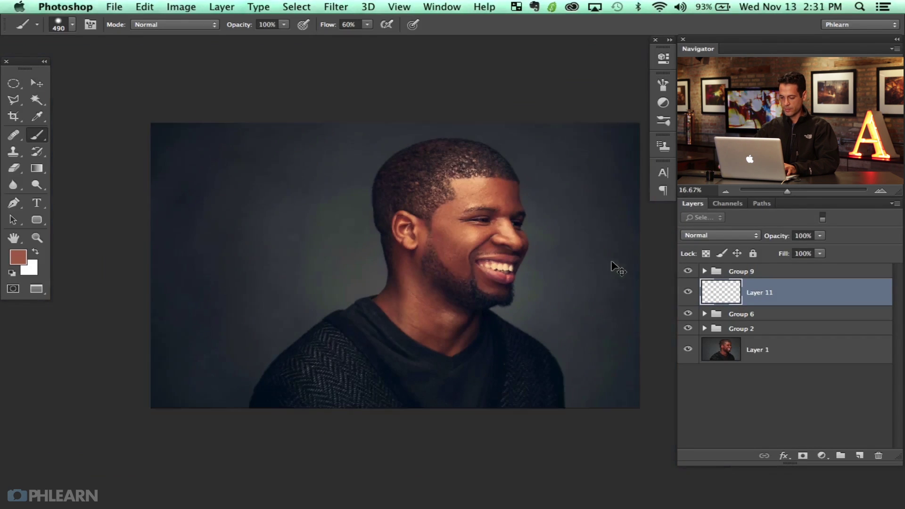
left_click_drag(533, 316, 506, 316)
left_click(687, 271)
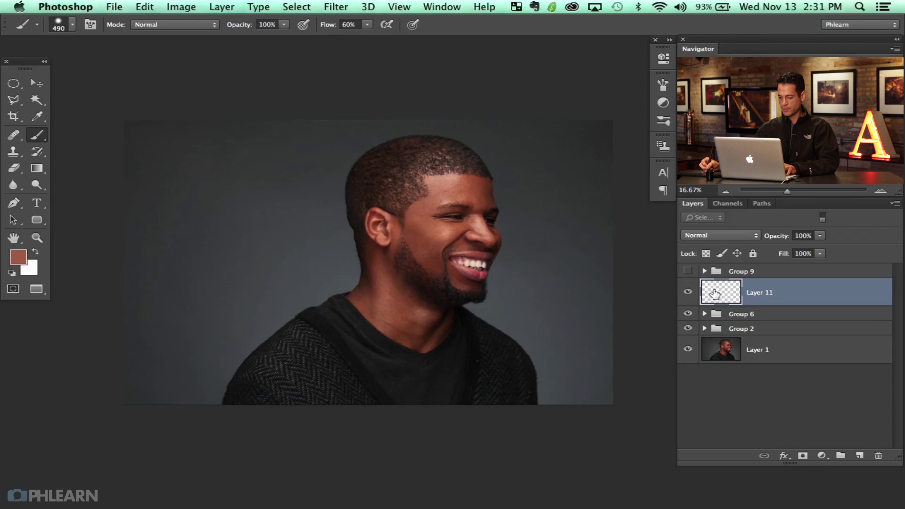
key("super+alt+shift+e")
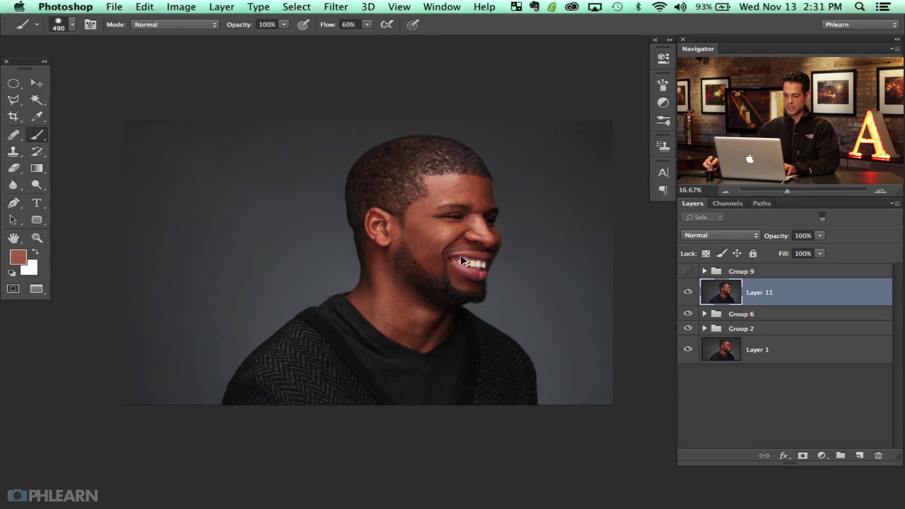
- Start a Field Blur on Layer 11 with one pin near each lower corner of the photo, the right one at blur 24
left_click(335, 7)
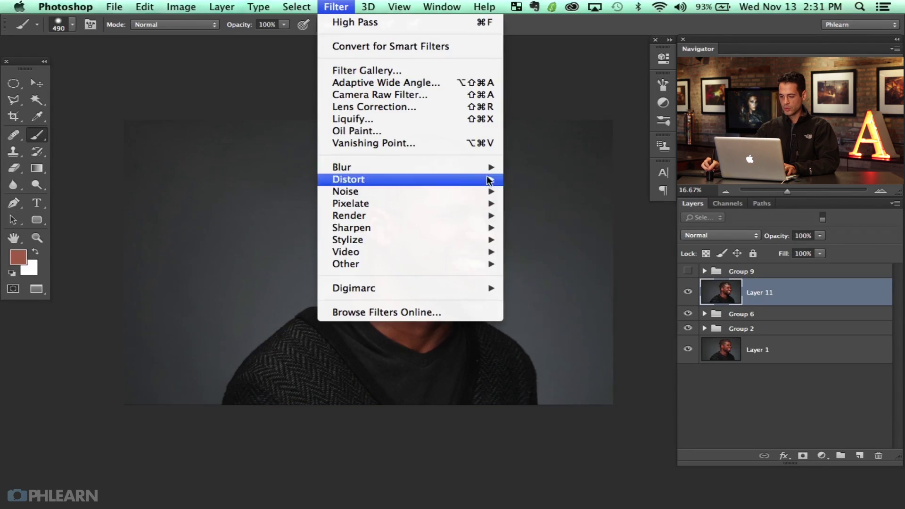
mouse_move(466, 170)
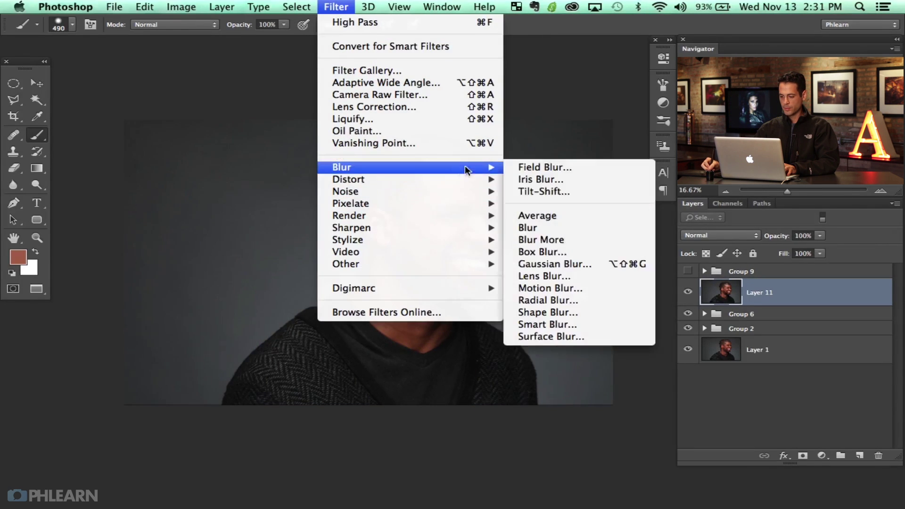
left_click(572, 167)
left_click_drag(367, 263, 184, 399)
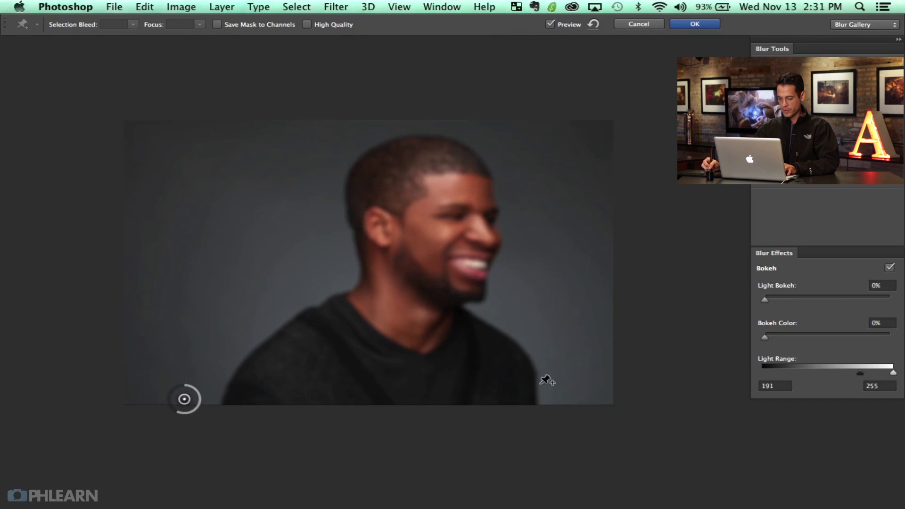
left_click(573, 392)
mouse_move(575, 411)
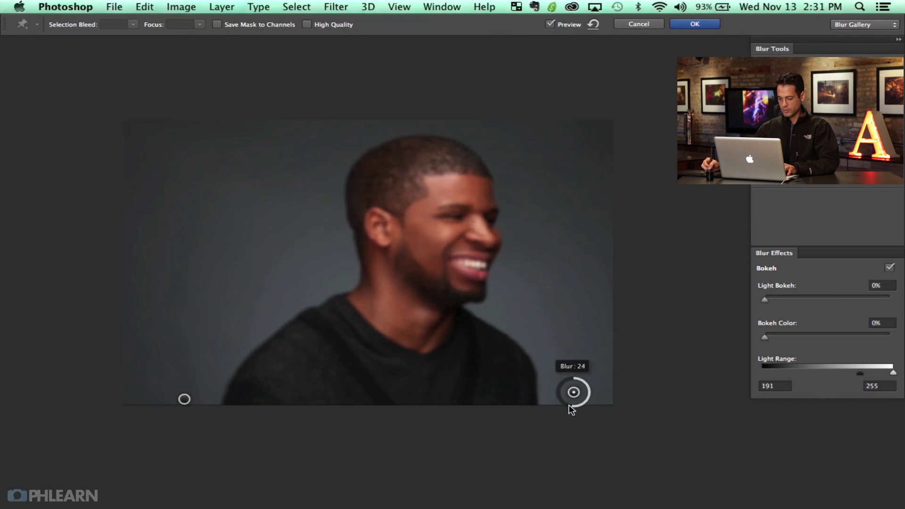
left_click_drag(573, 392, 577, 401)
- Add a third pin without blur beside the nose, and move the two lower blur pins outward to the photo's corners
left_click(437, 269)
mouse_move(455, 270)
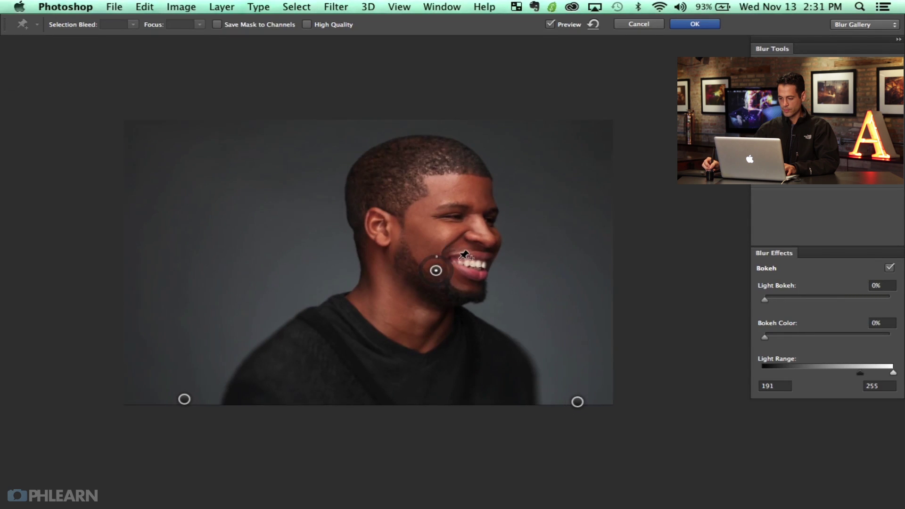
left_click_drag(435, 272, 468, 230)
left_click_drag(578, 401, 604, 405)
left_click_drag(184, 400, 139, 419)
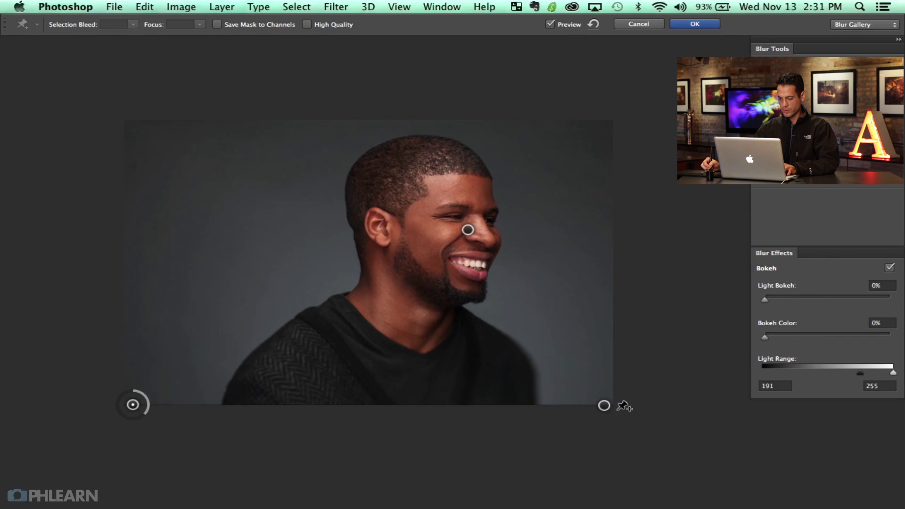
- Lower the right corner pin's blur to about 18, fine-tune the left corner pin's blur, and apply the Field Blur
left_click(604, 406)
left_click_drag(603, 421, 608, 423)
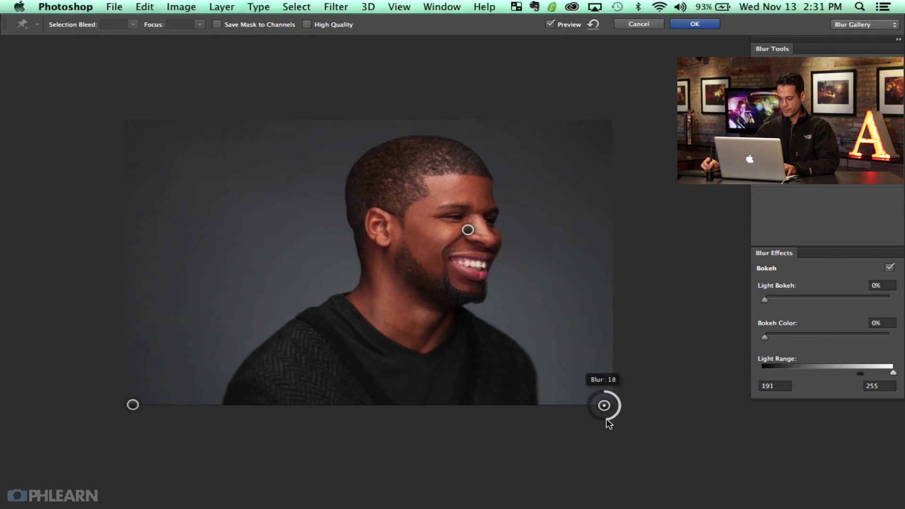
left_click_drag(600, 421, 600, 420)
left_click(132, 405)
left_click_drag(142, 421, 138, 419)
left_click(699, 24)
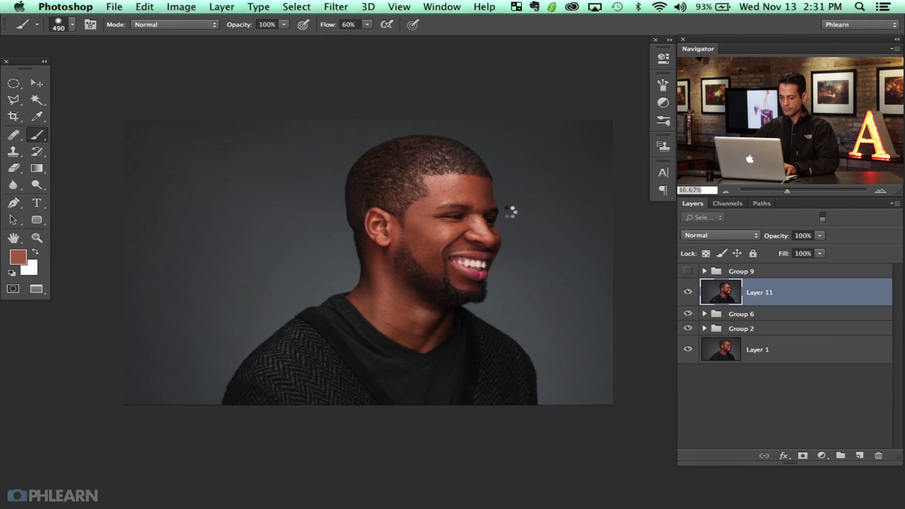
- Compare the blurred Layer 11 off and on, and make Group 9 visible again
key("super+plus")
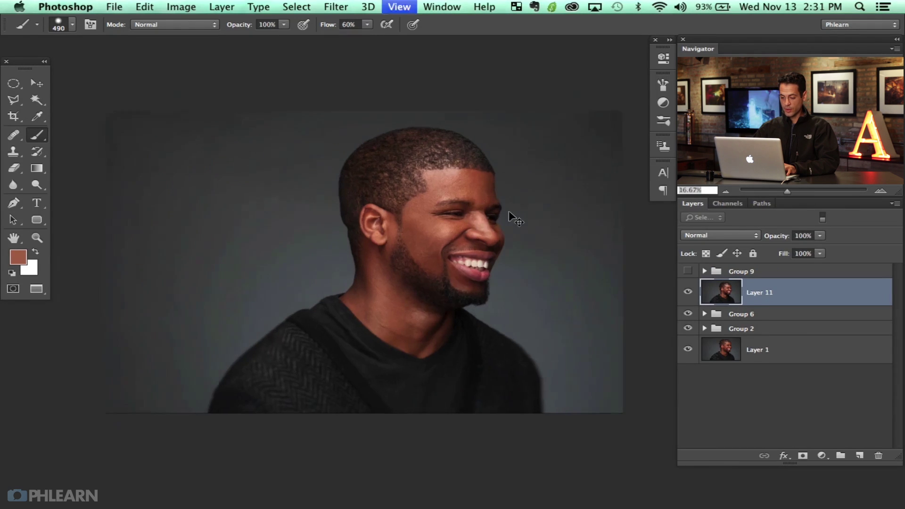
left_click(688, 292)
left_click(688, 292)
left_click(688, 292)
left_click(688, 292)
left_click(688, 290)
left_click(688, 290)
left_click(687, 273)
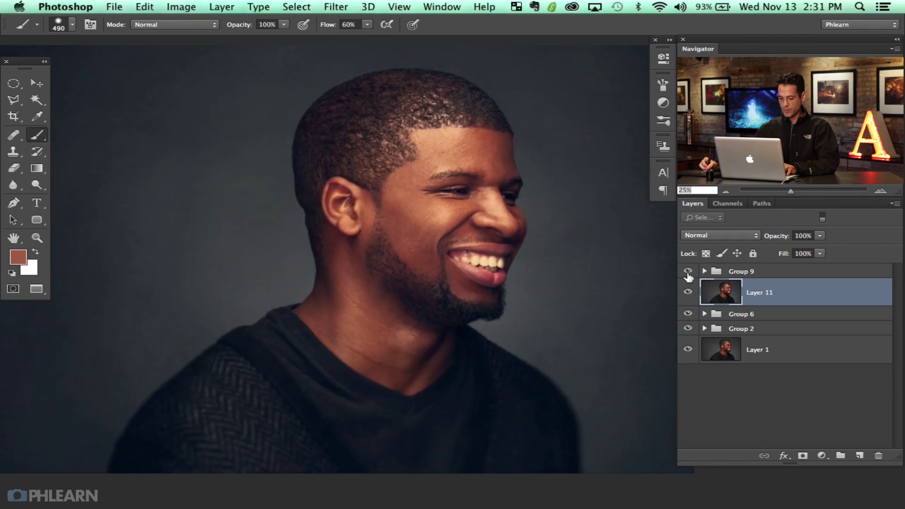
- Examine the Layer 11 blur off and on beneath the color toning of Group 9
left_click(688, 293)
left_click(688, 292)
left_click(688, 293)
left_click(688, 293)
left_click(688, 295)
left_click(688, 294)
left_click(688, 294)
left_click(688, 294)
left_click(688, 294)
left_click(688, 294)
left_click(688, 291)
left_click(688, 293)
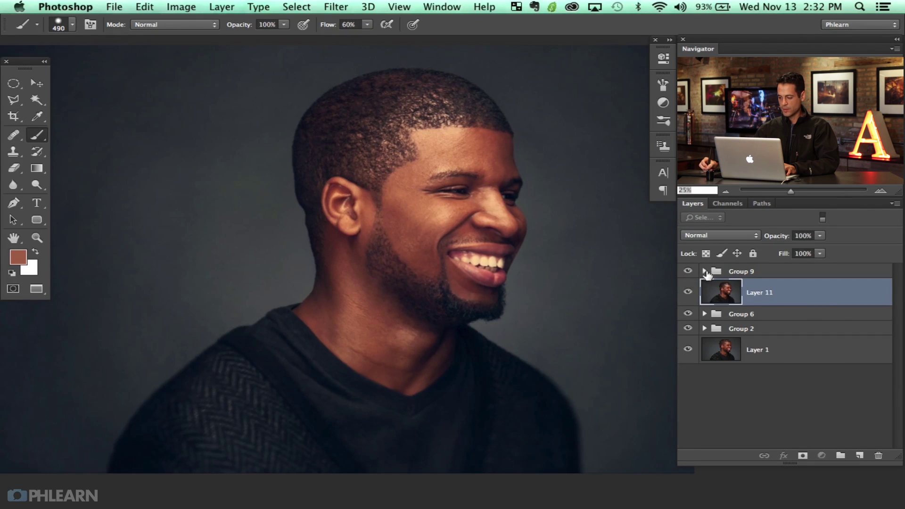
- Expand Group 9, compare Curves 1 off and on, and collapse the group
left_click(705, 272)
left_click(688, 362)
left_click(688, 362)
left_click(688, 363)
left_click(688, 363)
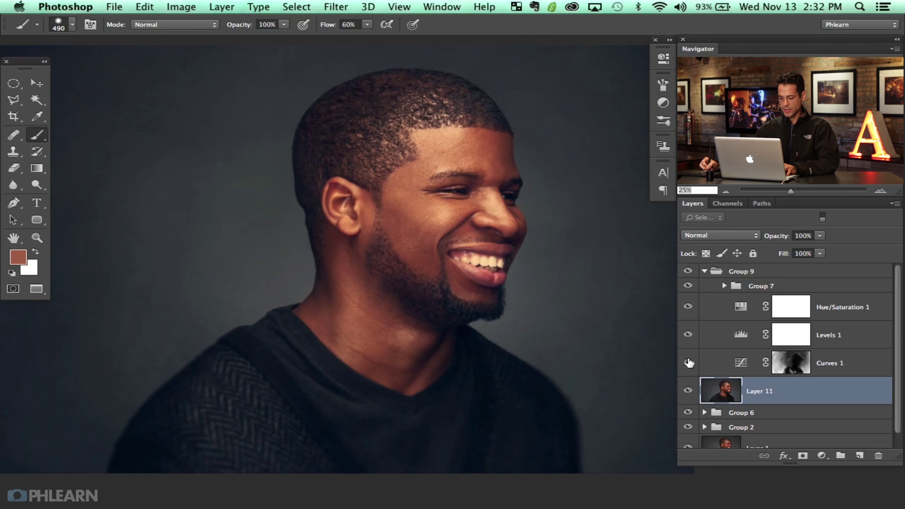
left_click(704, 272)
- Check once more how the cardigan and shoulders look with and without the blurred Layer 11
left_click(688, 292)
left_click(688, 293)
left_click(687, 292)
left_click(688, 292)
left_click(688, 292)
left_click(688, 295)
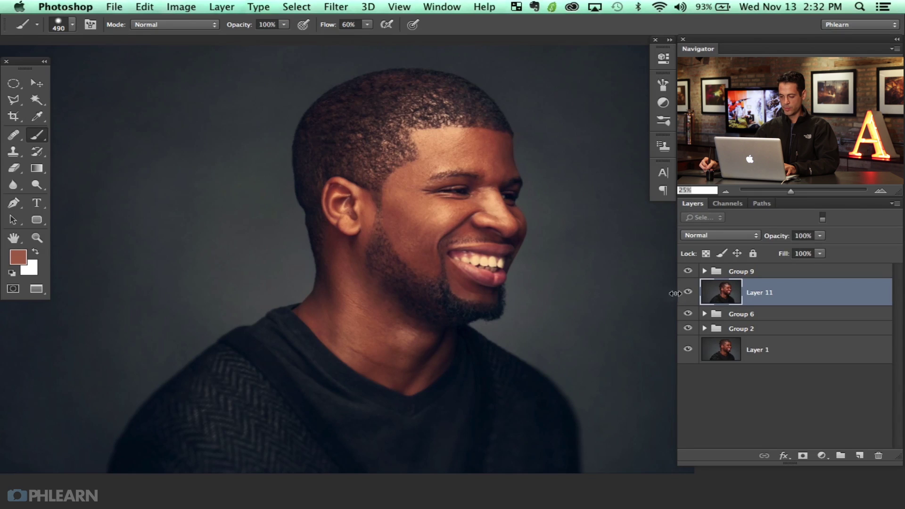
- Move Layer 11 into Group 9 below Curves 1, and collapse the group
left_click(704, 271)
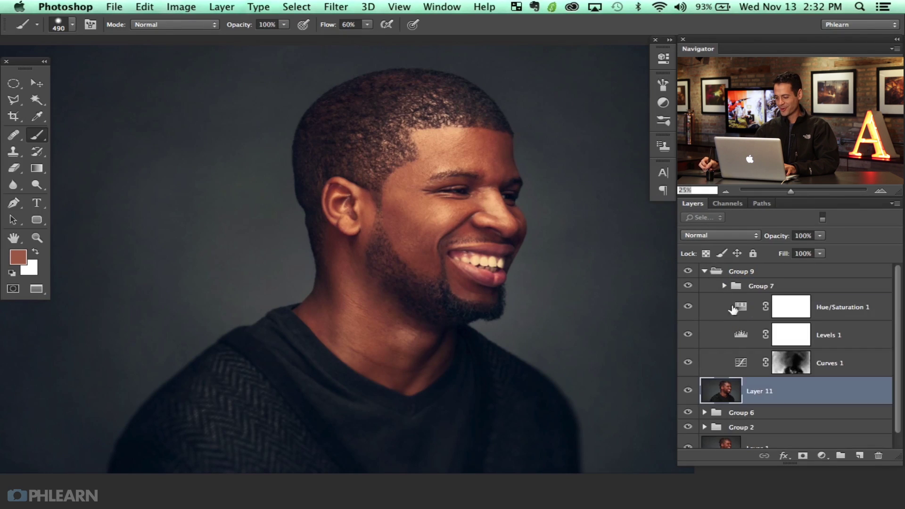
left_click(704, 272)
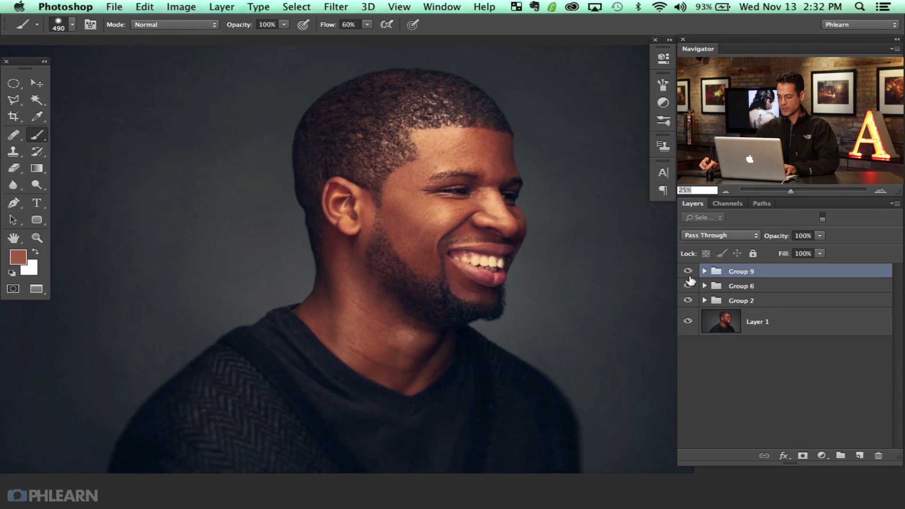
- Compare the whole portrait with Group 9 off and on
left_click_drag(584, 282, 592, 293)
key("super+minus")
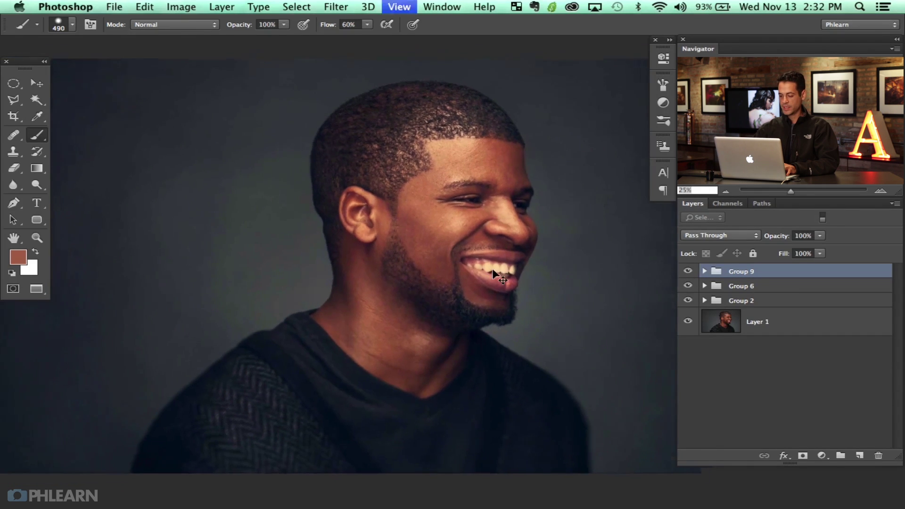
key("super+minus")
left_click(687, 272)
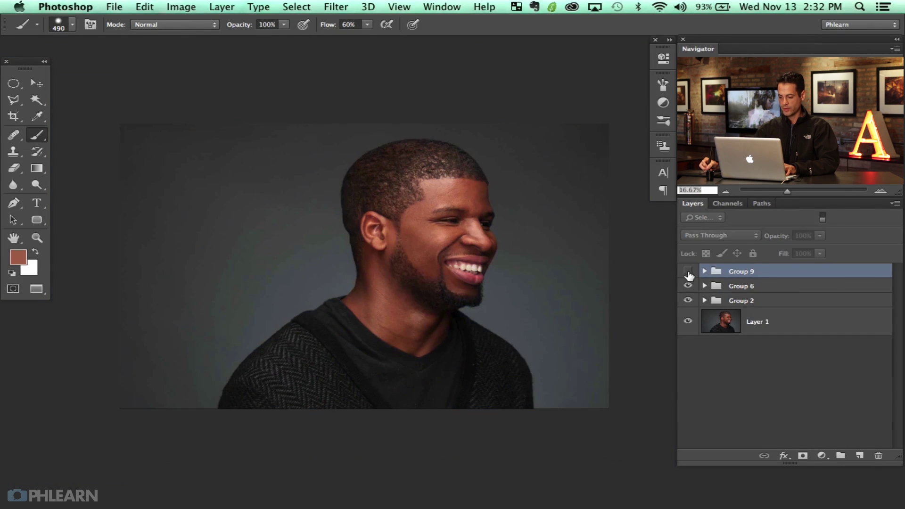
left_click(688, 272)
left_click(687, 272)
left_click(688, 272)
- Expand Group 9 and Group 7, and compare the Curves 2 face brightening off and on
left_click(704, 271)
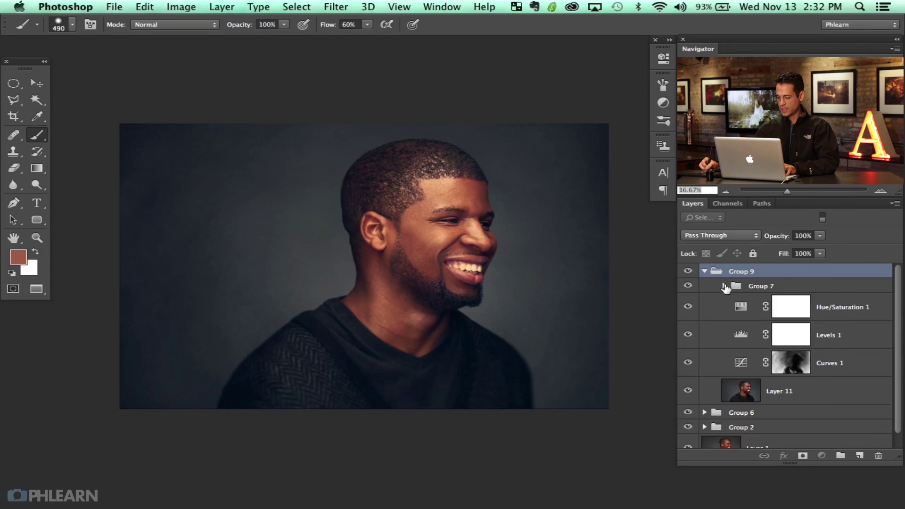
left_click(724, 286)
left_click(688, 336)
left_click(688, 336)
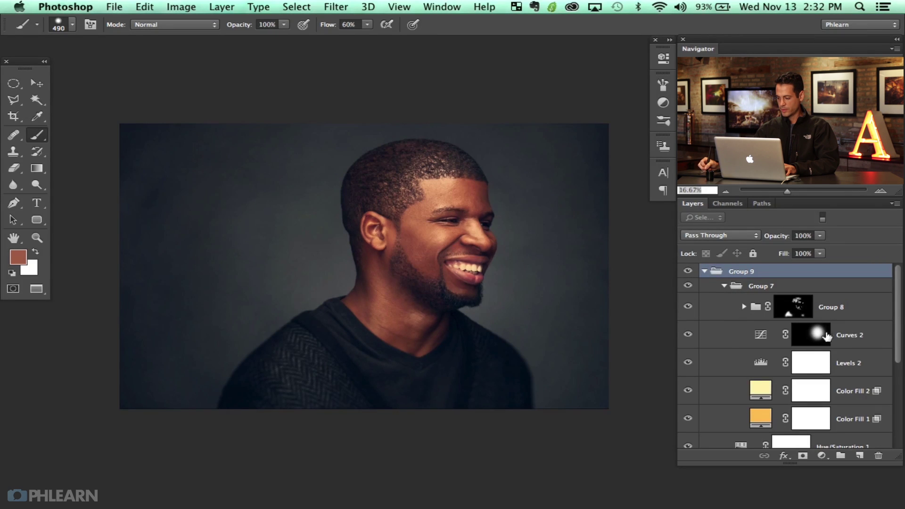
- Select the Curves 2 mask with default colors, and compare the portrait with the collapsed Group 9 off and on
left_click(801, 334)
key("d")
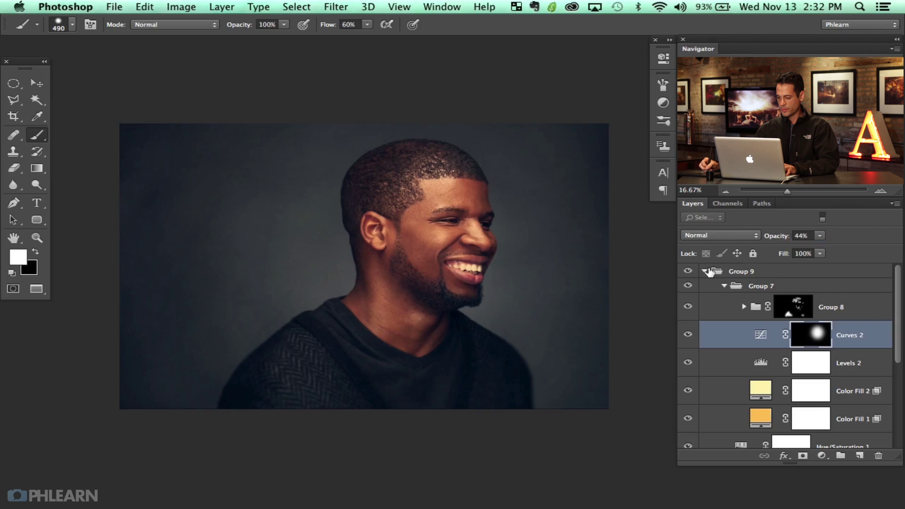
left_click(704, 271)
left_click(688, 272)
left_click(687, 272)
left_click(688, 272)
left_click(688, 272)
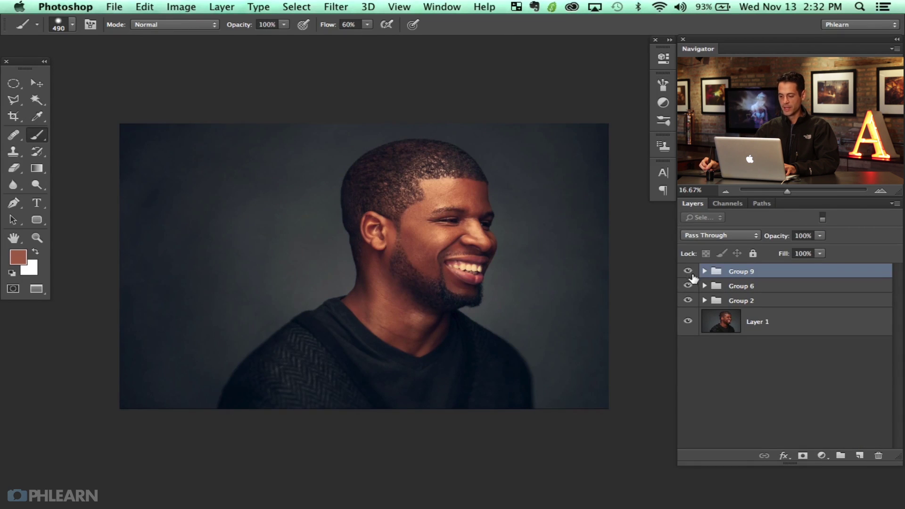
mouse_move(530, 338)
left_mouse_down()
mouse_move(523, 344)
mouse_move(525, 336)
left_mouse_up()
- Expand Group 9 and put the Color Fill 2 and Color Fill 1 layers into a new group
left_click(704, 271)
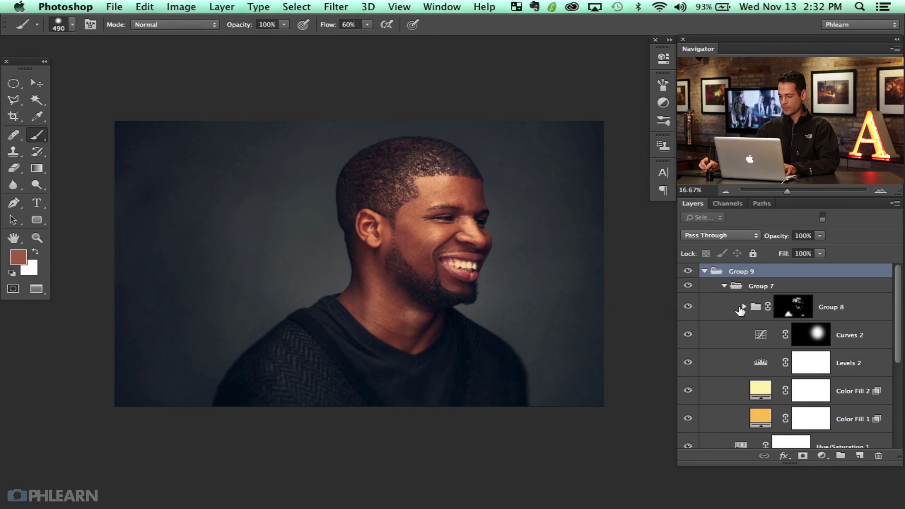
left_click(733, 310)
left_click(859, 395)
left_click(848, 421, "shift")
key("super+g")
- Compare the color fill group off and on, and lower its opacity to 87%
left_click(688, 385)
left_click(689, 385)
left_click(688, 384)
left_click(688, 385)
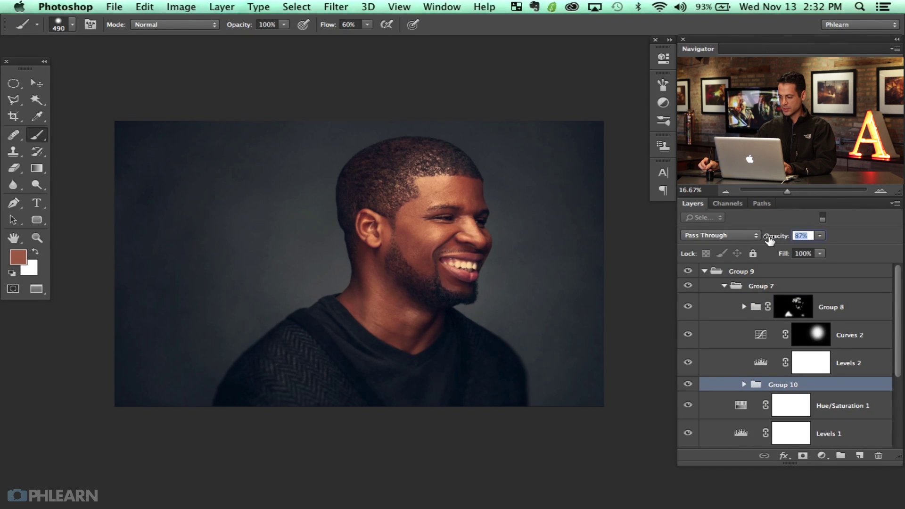
- Collapse Group 9 and check the adjusted color toning by switching the whole group off and on
left_click(704, 272)
left_click(688, 271)
left_click(688, 271)
left_click(688, 271)
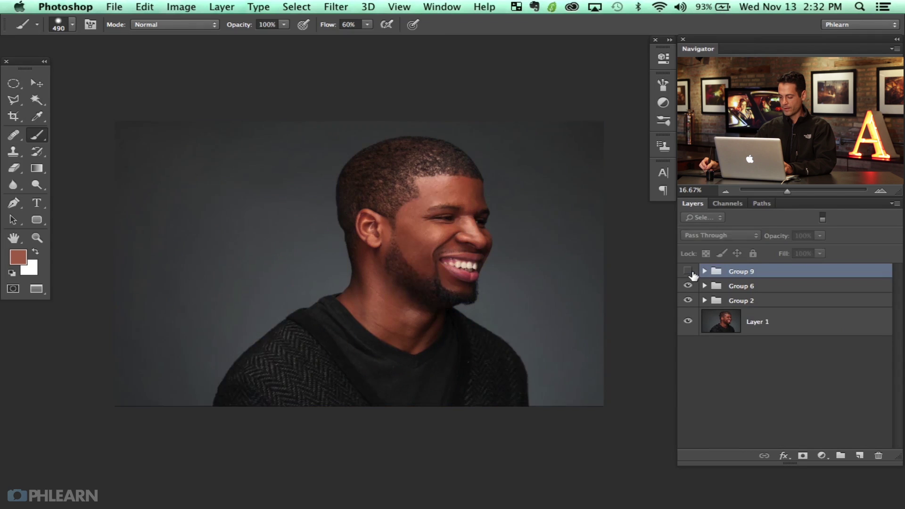
left_click(688, 271)
- Compare the original Layer 1 alone against the full retouch several times at 25% zoom
key("super+plus")
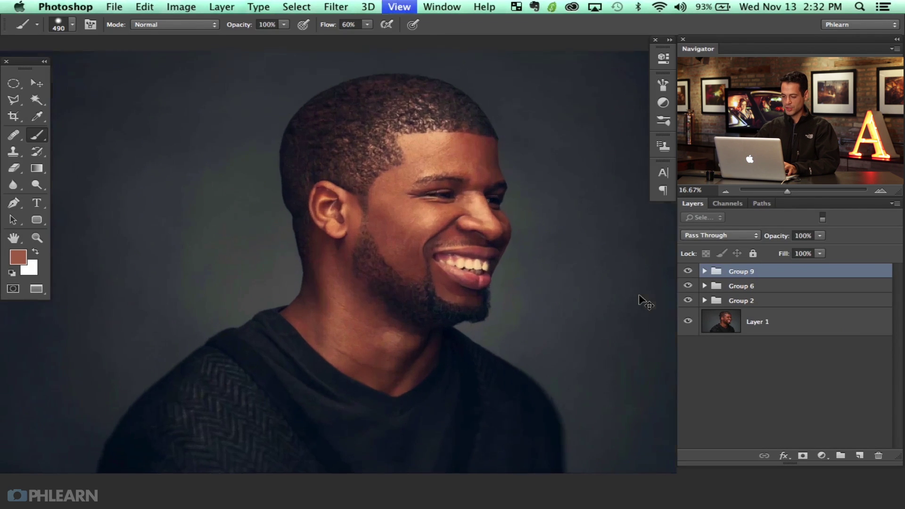
left_click_drag(446, 301, 426, 300)
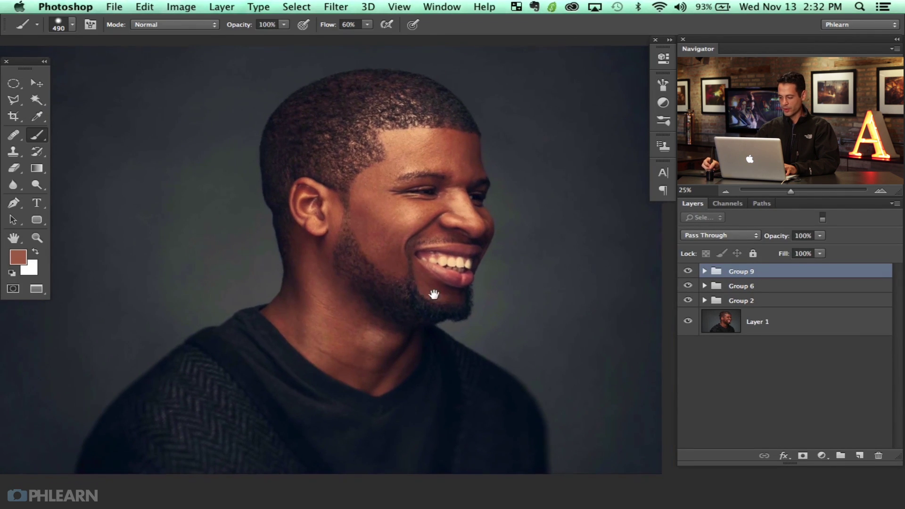
left_click(688, 323, "alt")
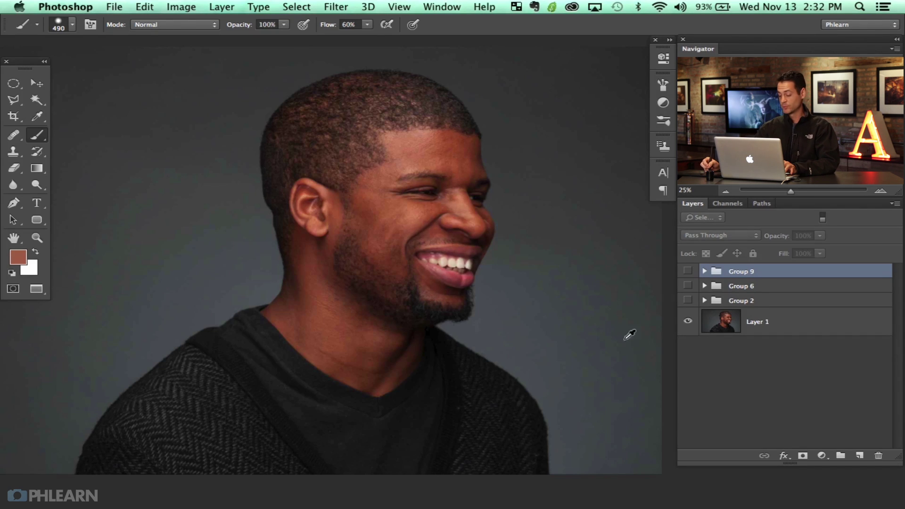
left_click(689, 323, "alt")
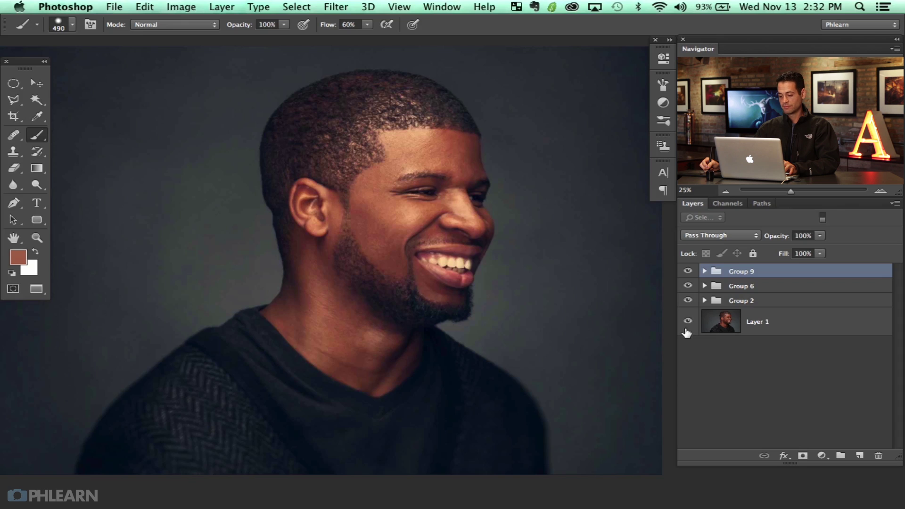
left_click(688, 323, "alt")
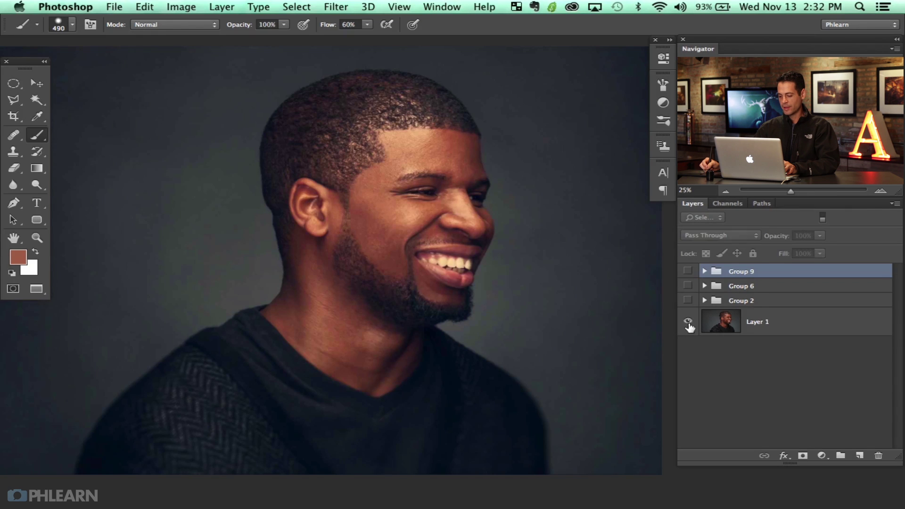
left_click(688, 322, "alt")
left_click(688, 323, "alt")
left_click(688, 322, "alt")
left_click(688, 322, "alt")
left_click(688, 322, "alt")
left_click(688, 323, "alt")
left_click(688, 325, "alt")
left_click(689, 324, "alt")
left_click(689, 324, "alt")
left_click(689, 325, "alt")
left_click(690, 325, "alt")
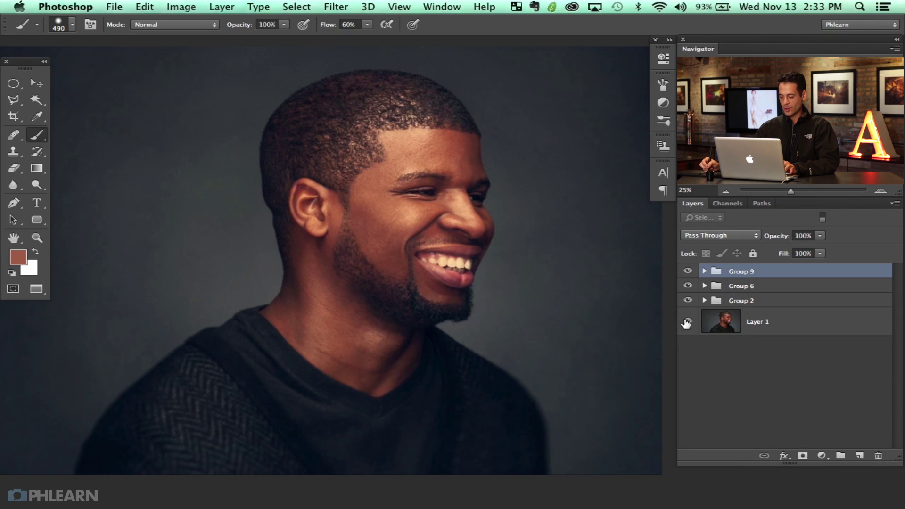
left_click(689, 323, "alt")
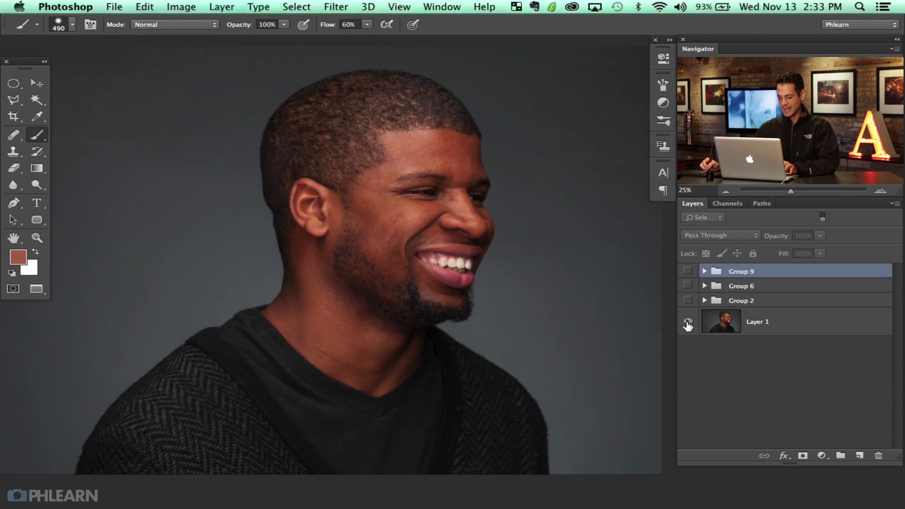
left_click(689, 326, "alt")
- Starting from Layer 1 alone, show Group 2 and Group 6 again, and compare the result with Group 9 off and on
left_click(688, 324, "alt")
left_click(687, 302)
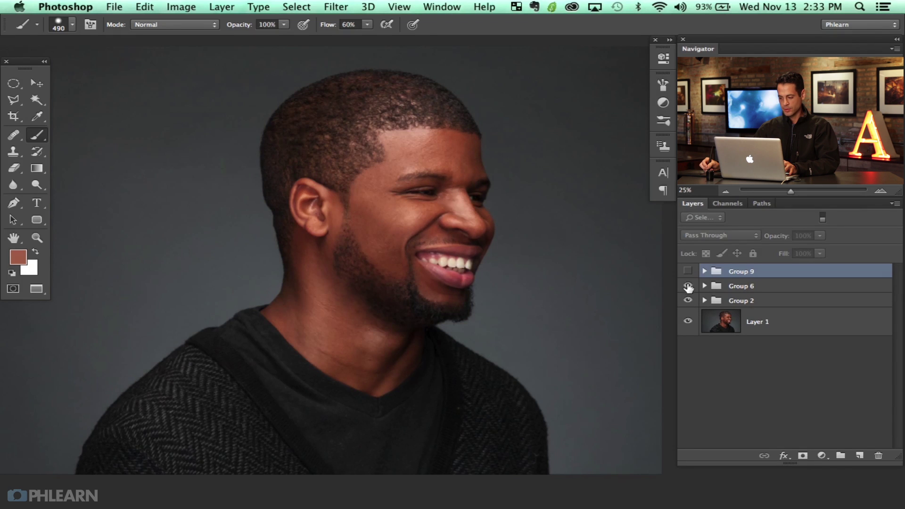
left_click(688, 272)
left_click(689, 273)
left_click(688, 272)
left_click(688, 272)
left_click(687, 273)
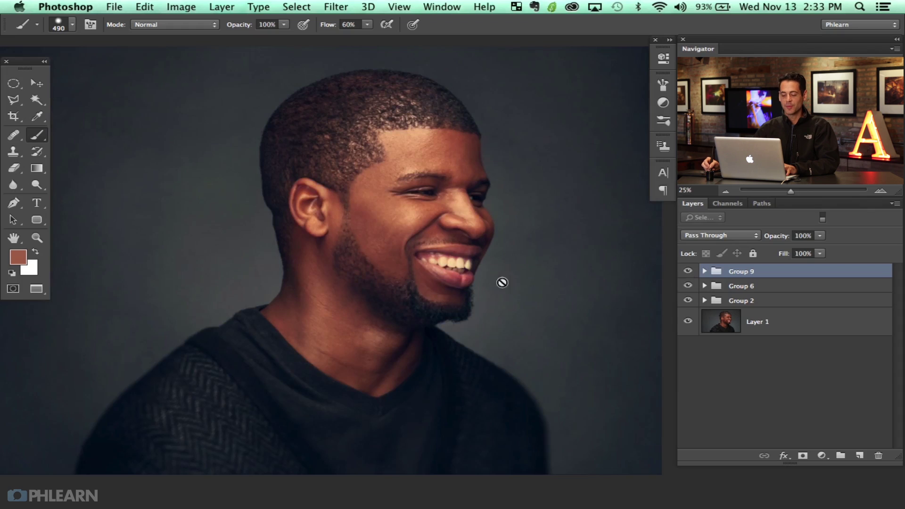
left_click_drag(458, 329, 482, 329)
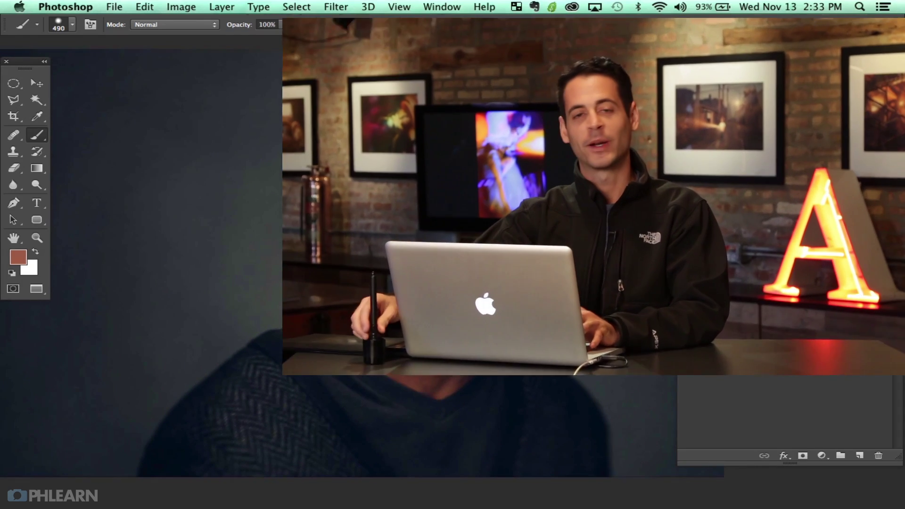